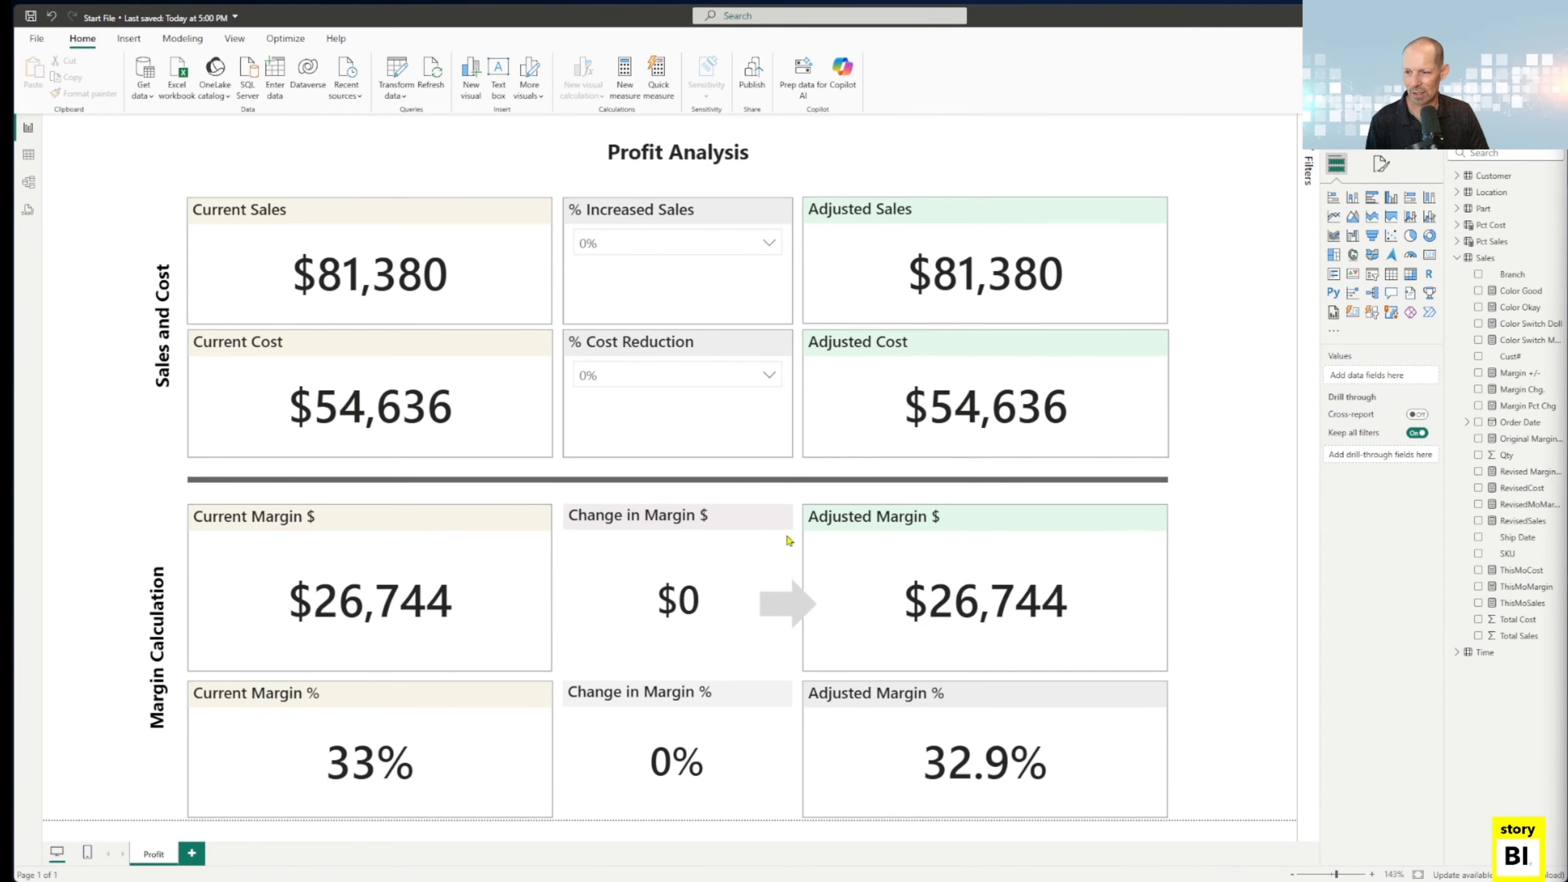
# Test a 10% selection in the % Cost Reduction slicer and reset it to 0%.
pyautogui.click(676, 378)
pyautogui.scroll(-1, 665, 474)
pyautogui.scroll(-2, 666, 474)
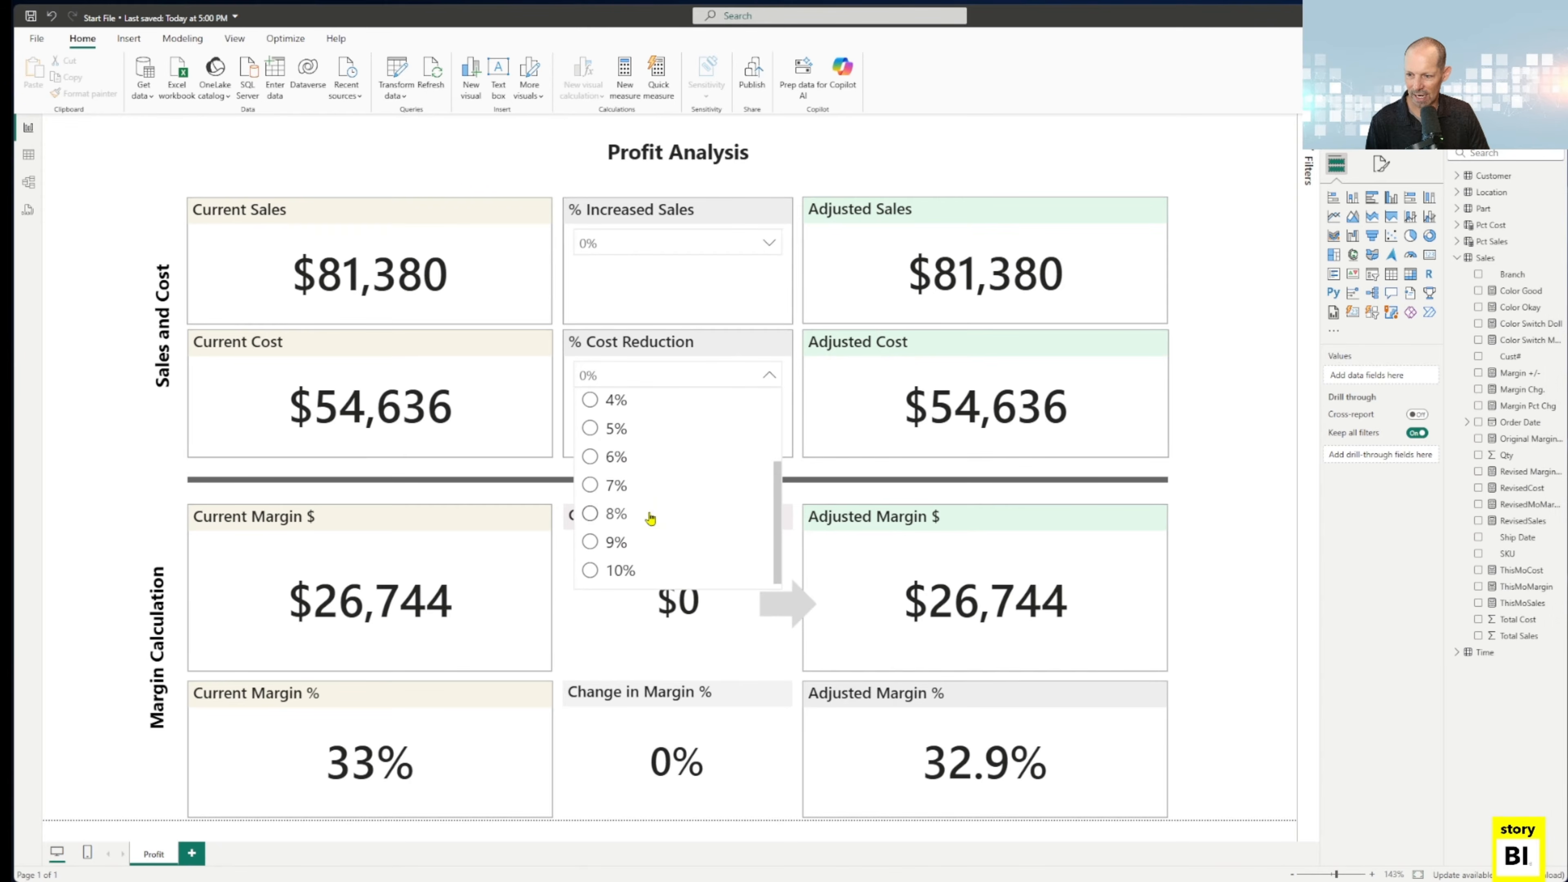
pyautogui.click(617, 570)
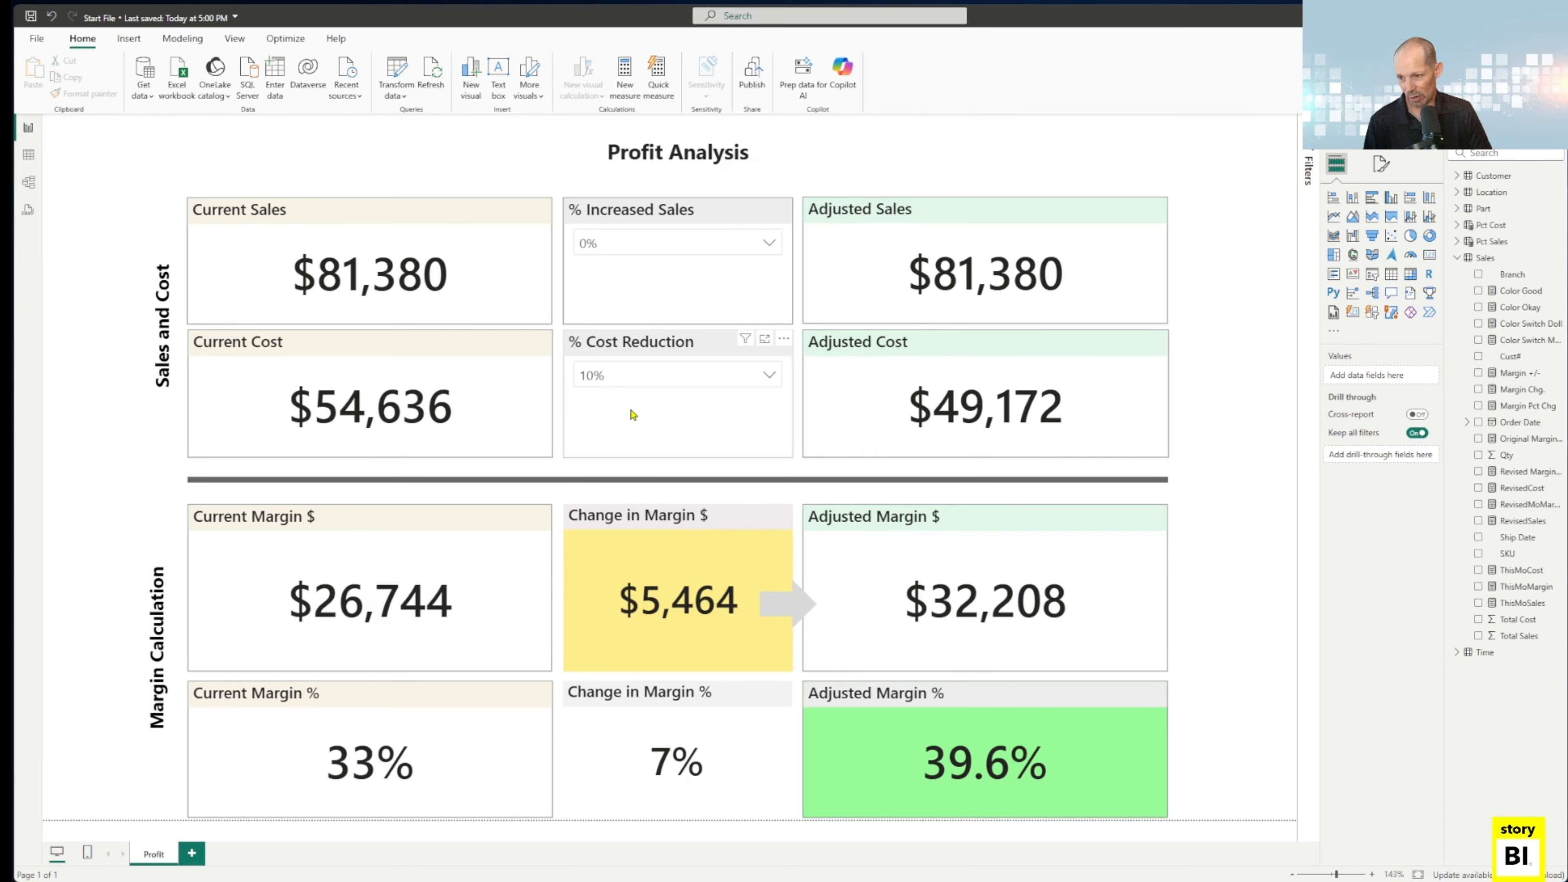
pyautogui.click(656, 386)
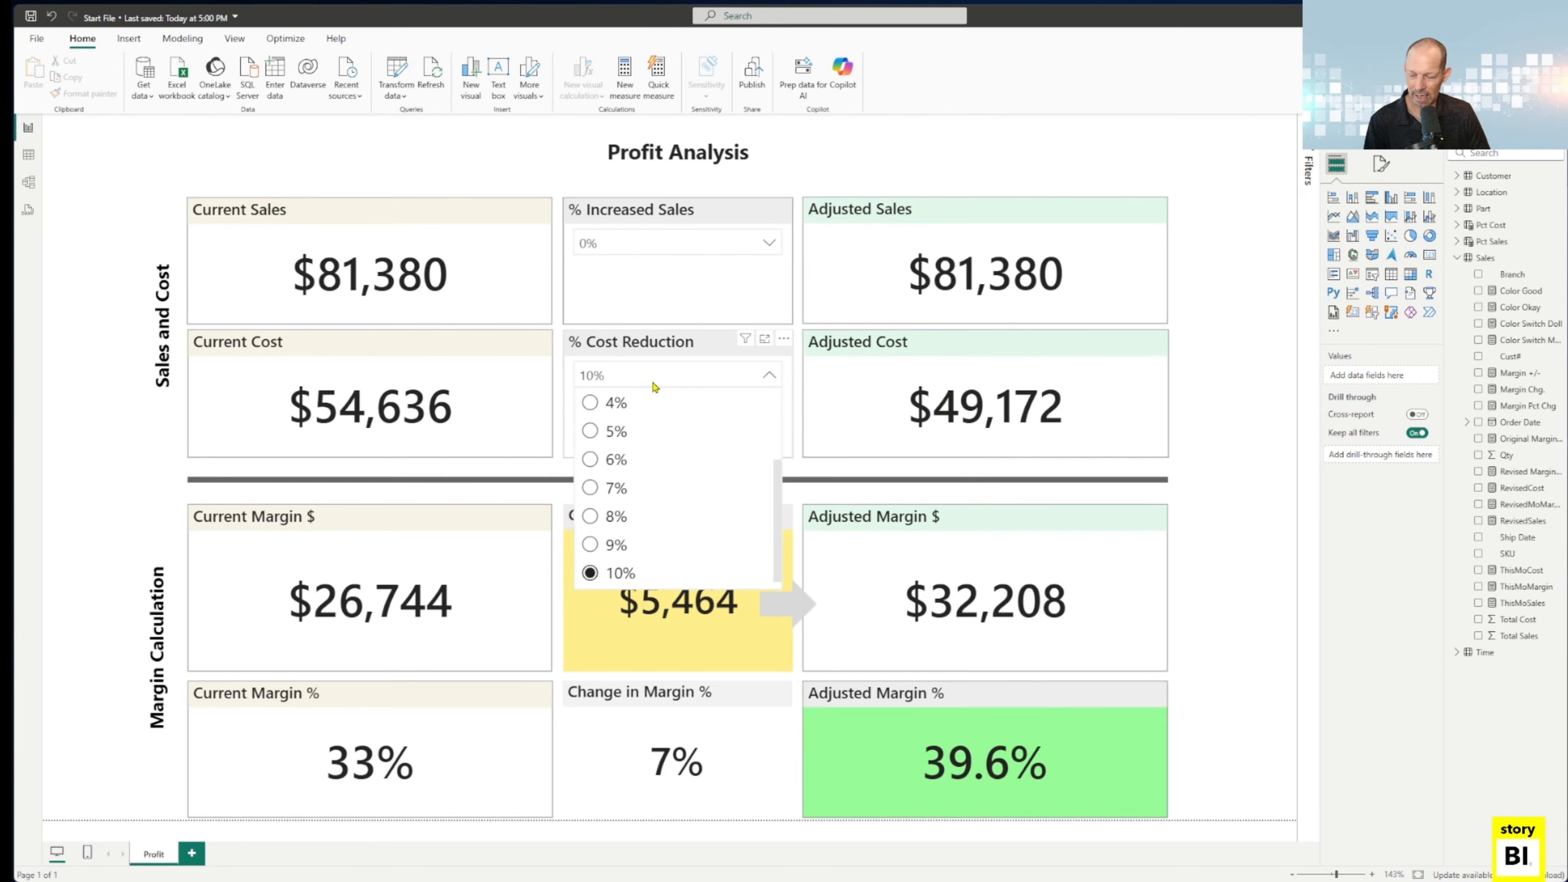
pyautogui.scroll(2, 658, 503)
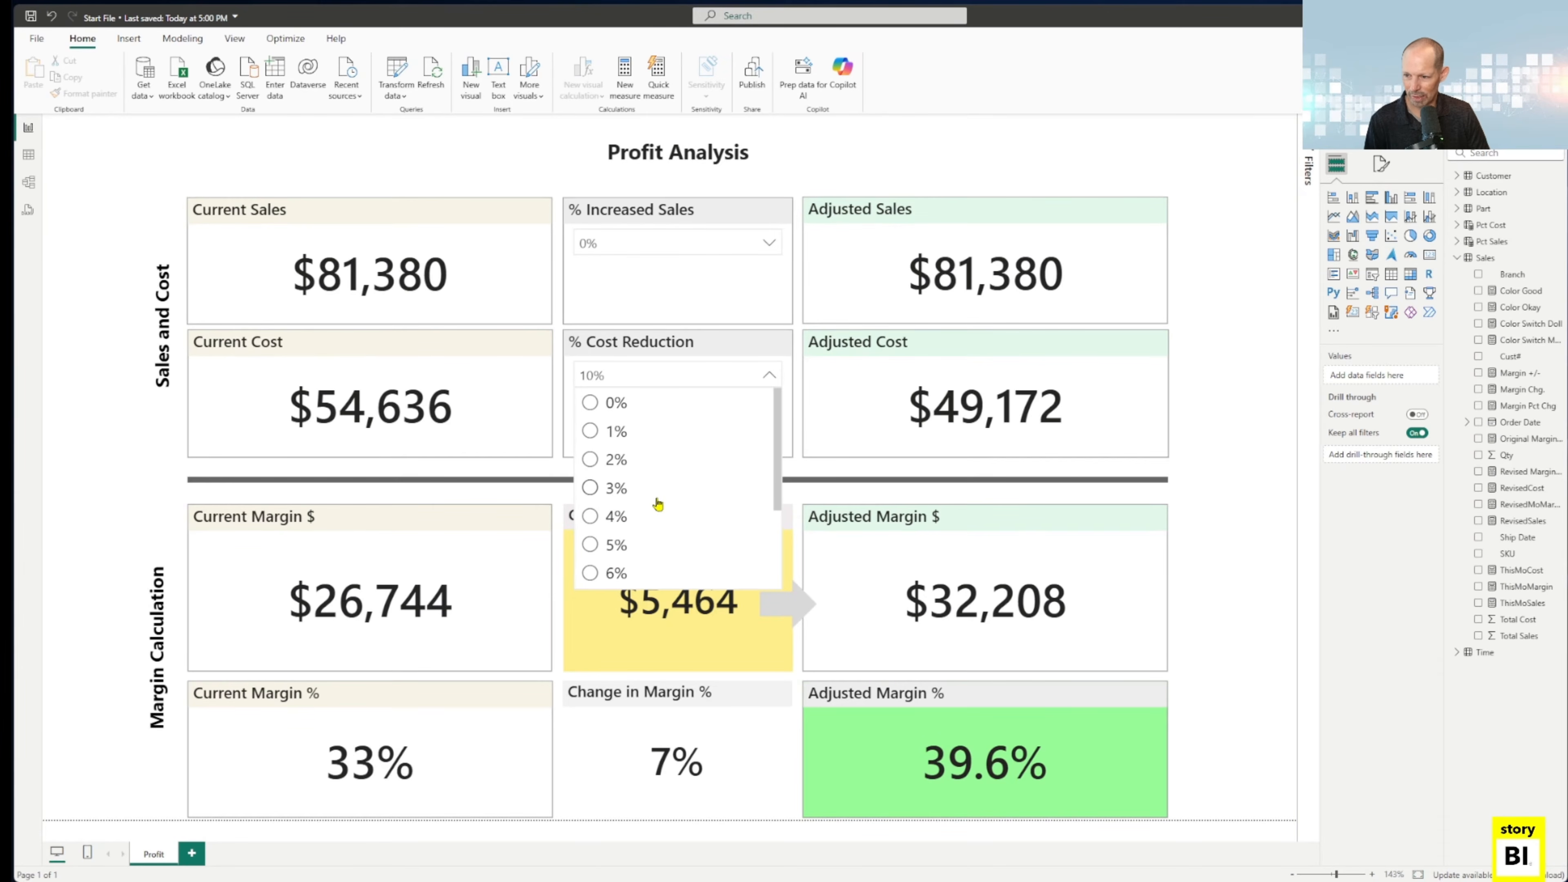
pyautogui.click(609, 405)
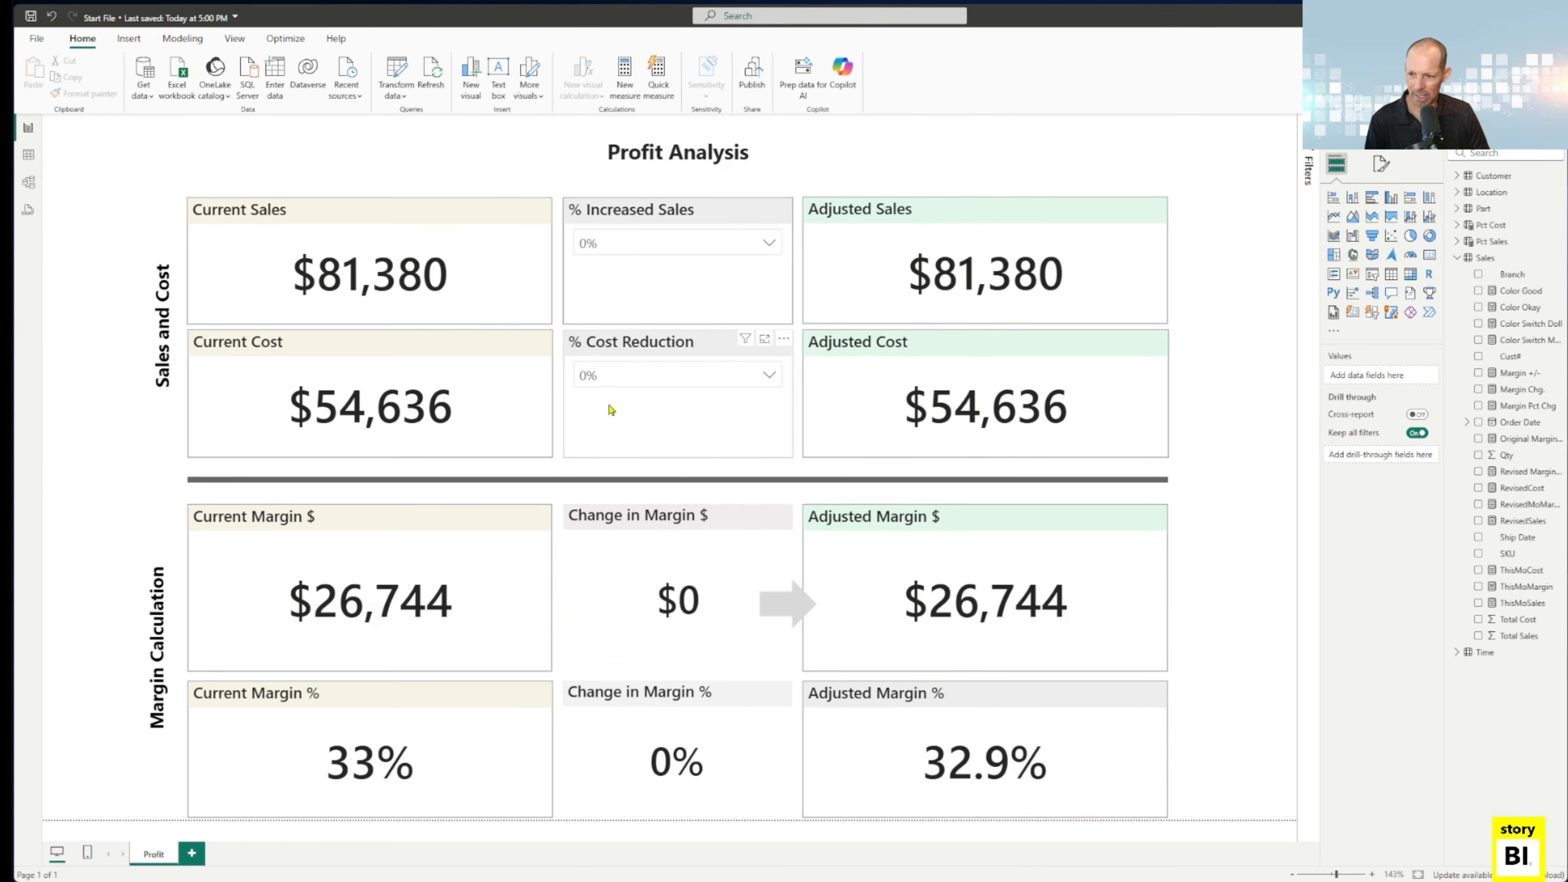
# Test a 10% selection in the % Increased Sales slicer and reset it to 0%.
pyautogui.click(632, 247)
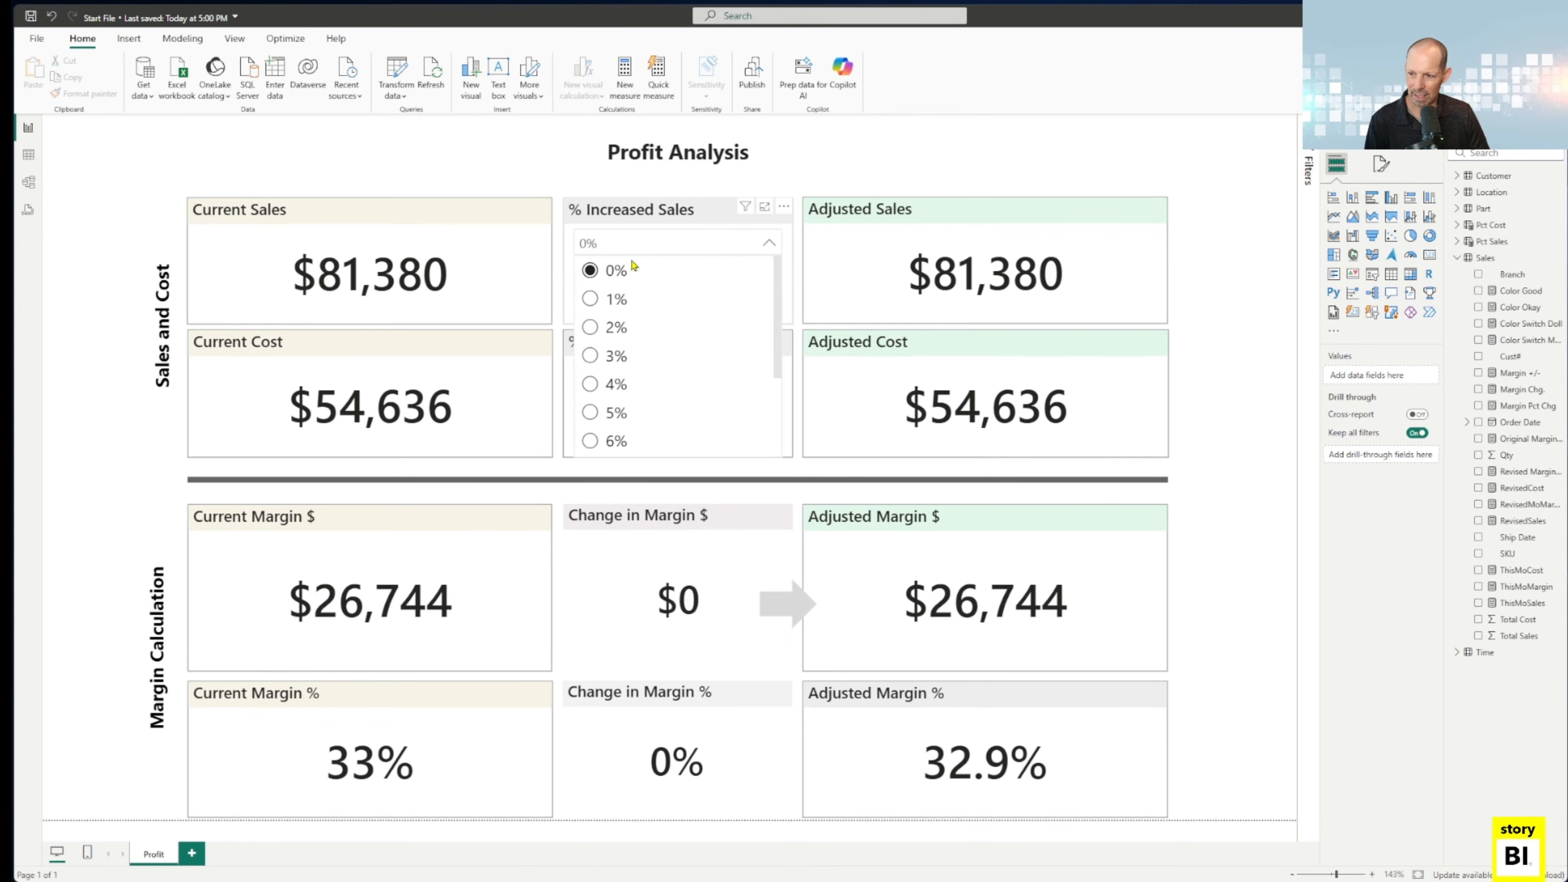
pyautogui.moveTo(777, 303); pyautogui.dragTo(775, 395)
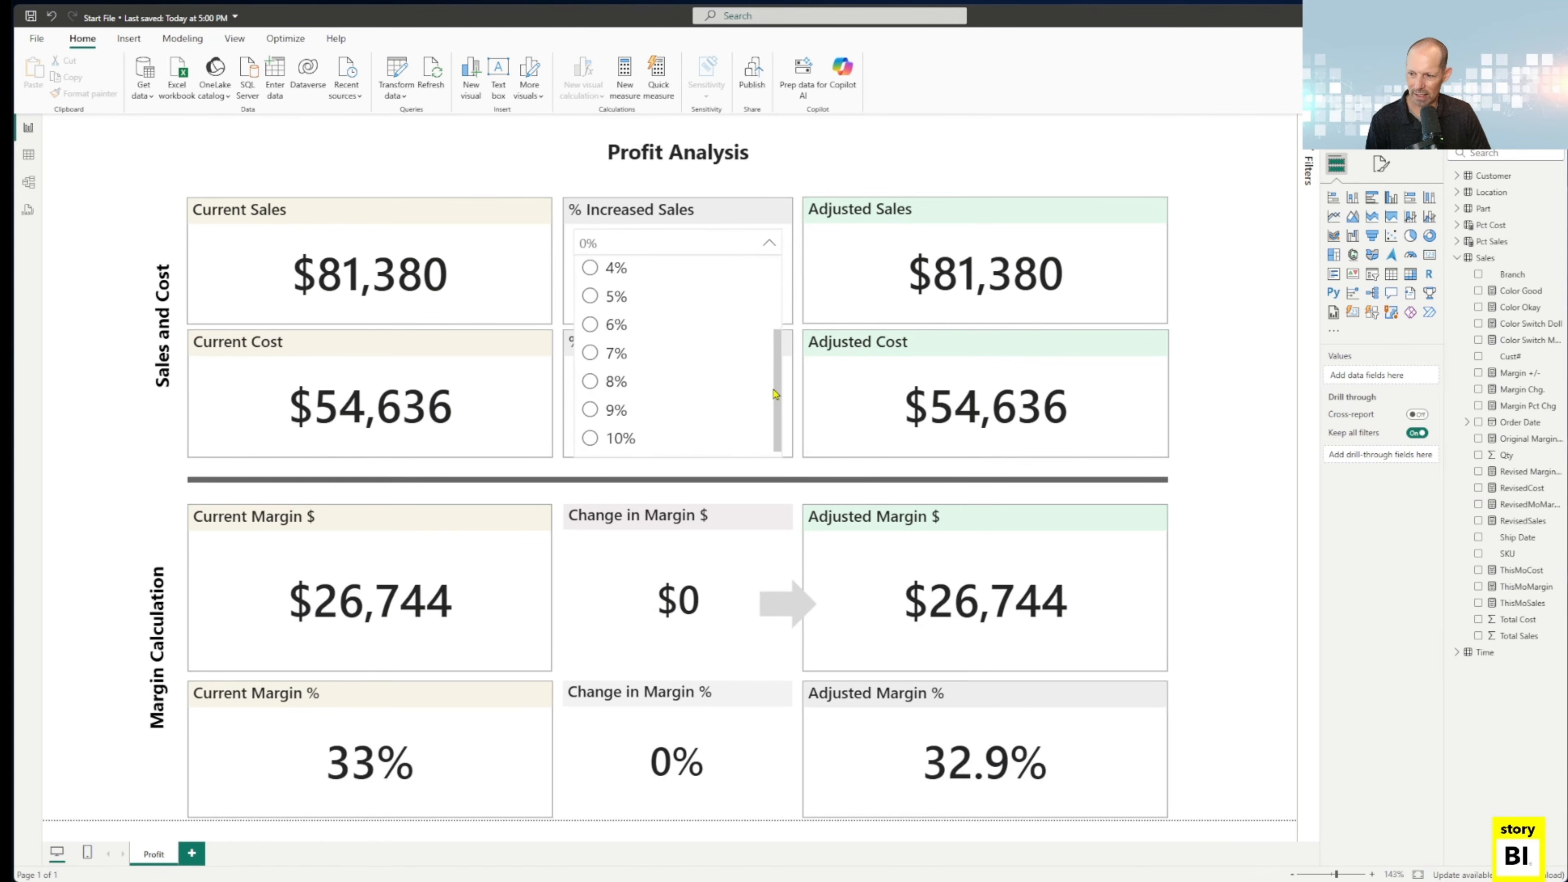
pyautogui.click(606, 443)
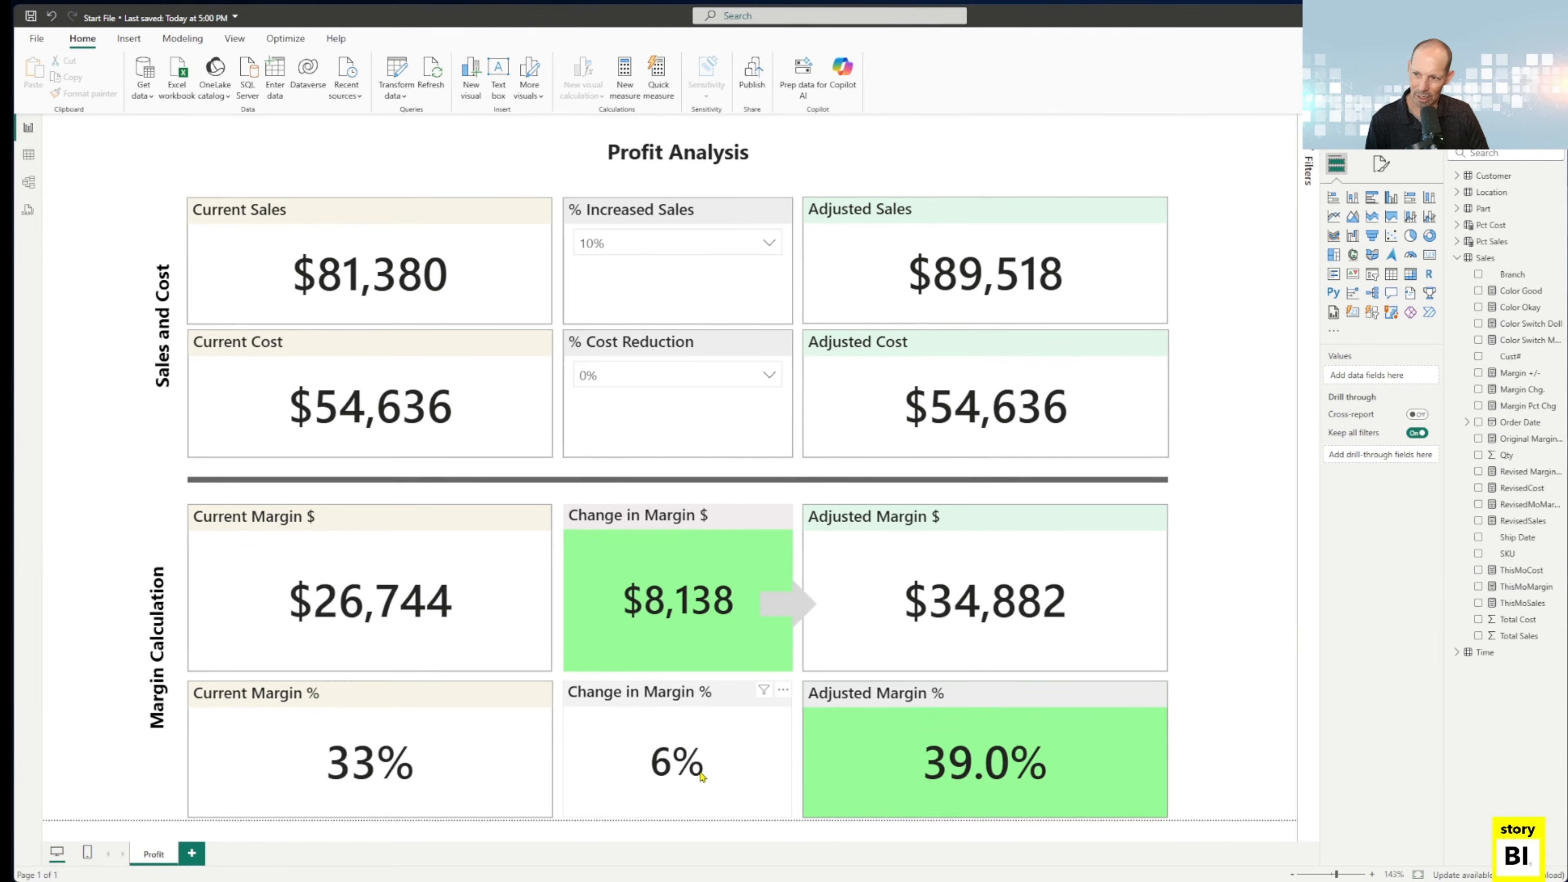
pyautogui.click(636, 253)
pyautogui.scroll(2, 617, 352)
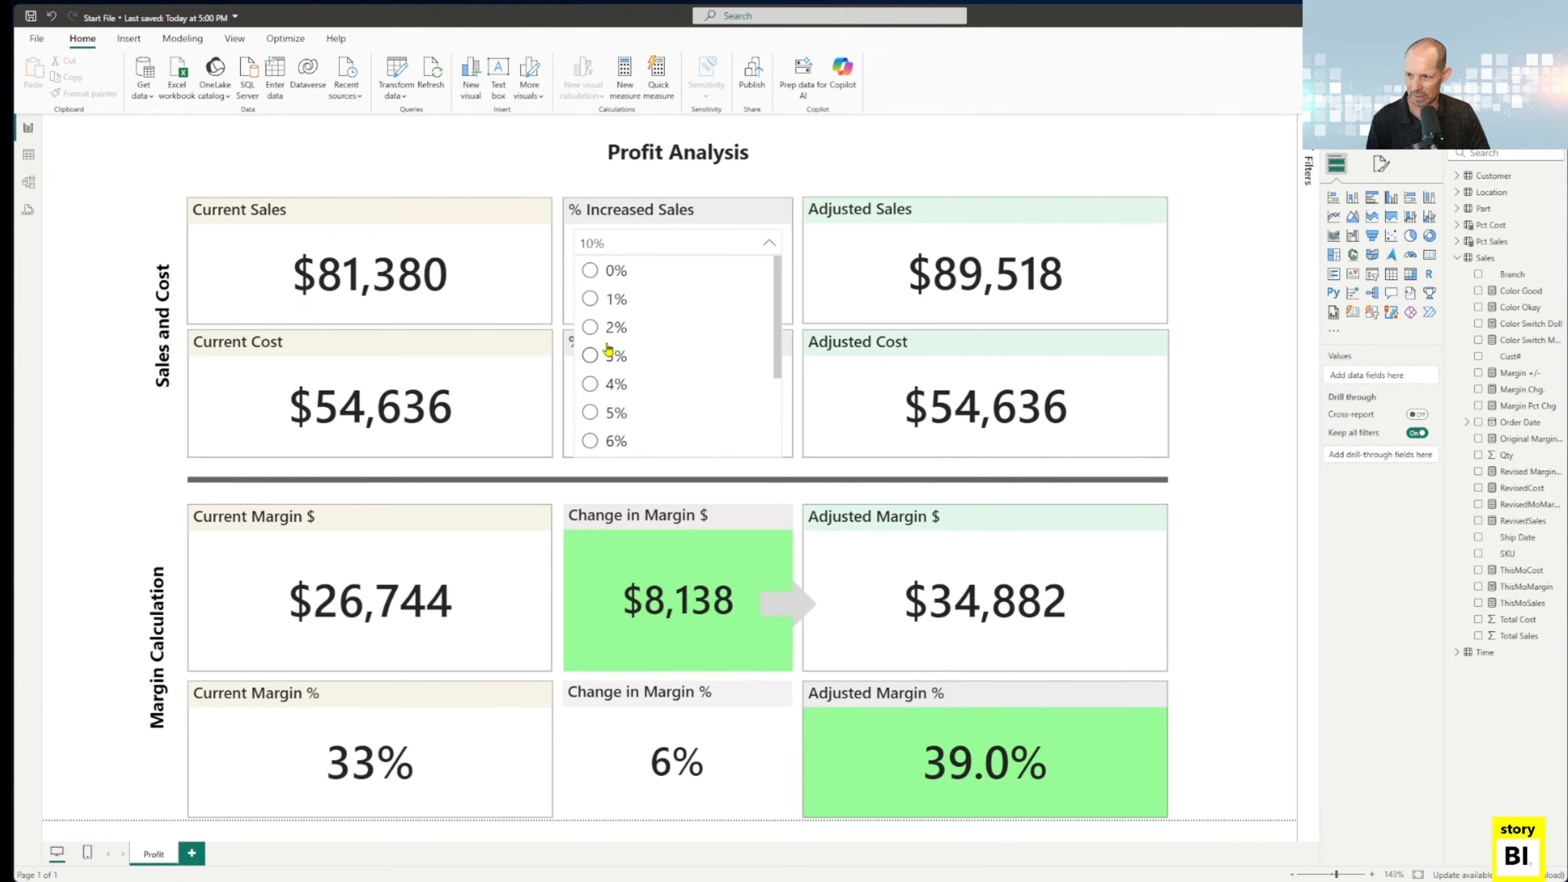
pyautogui.click(588, 275)
# Apply a 10% cost reduction again to compare its margin effect, and set it back to 0%.
pyautogui.click(618, 375)
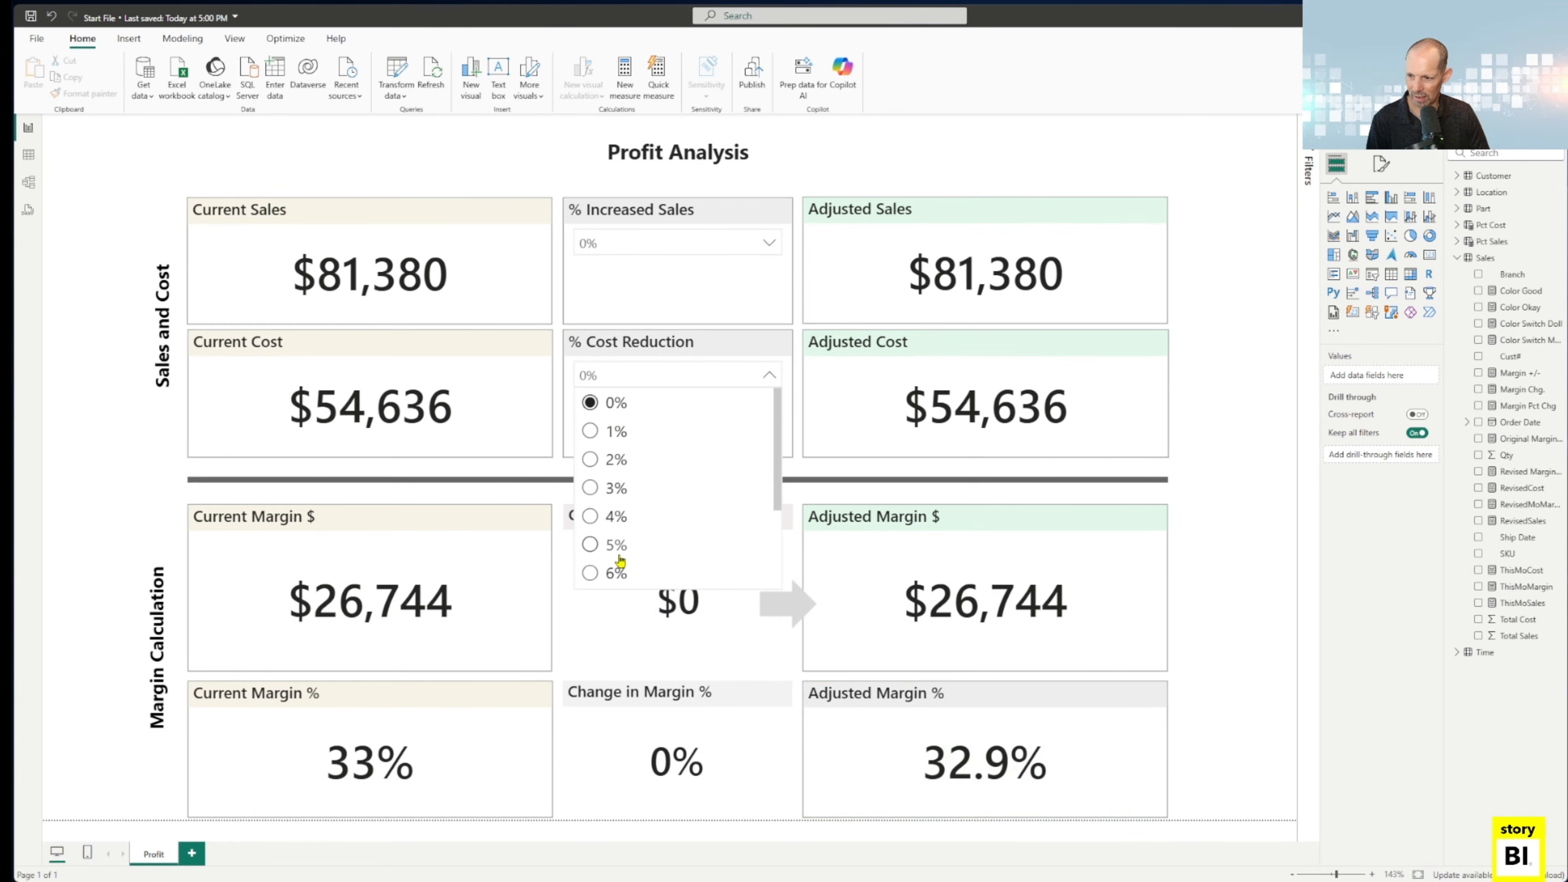
pyautogui.scroll(-2, 618, 544)
pyautogui.click(619, 569)
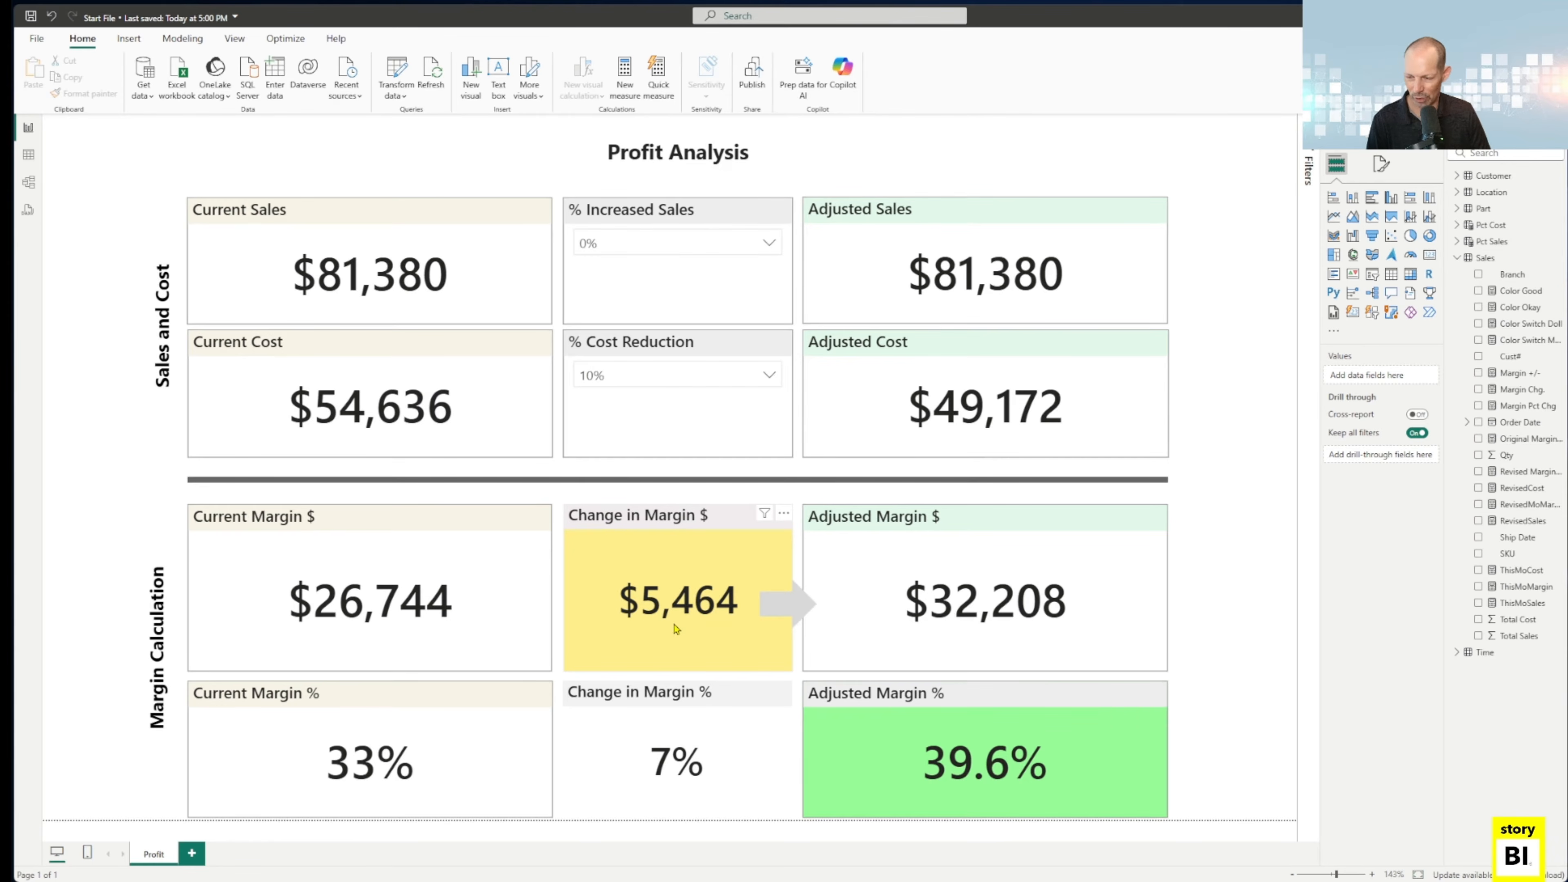
pyautogui.click(640, 384)
pyautogui.scroll(3, 616, 488)
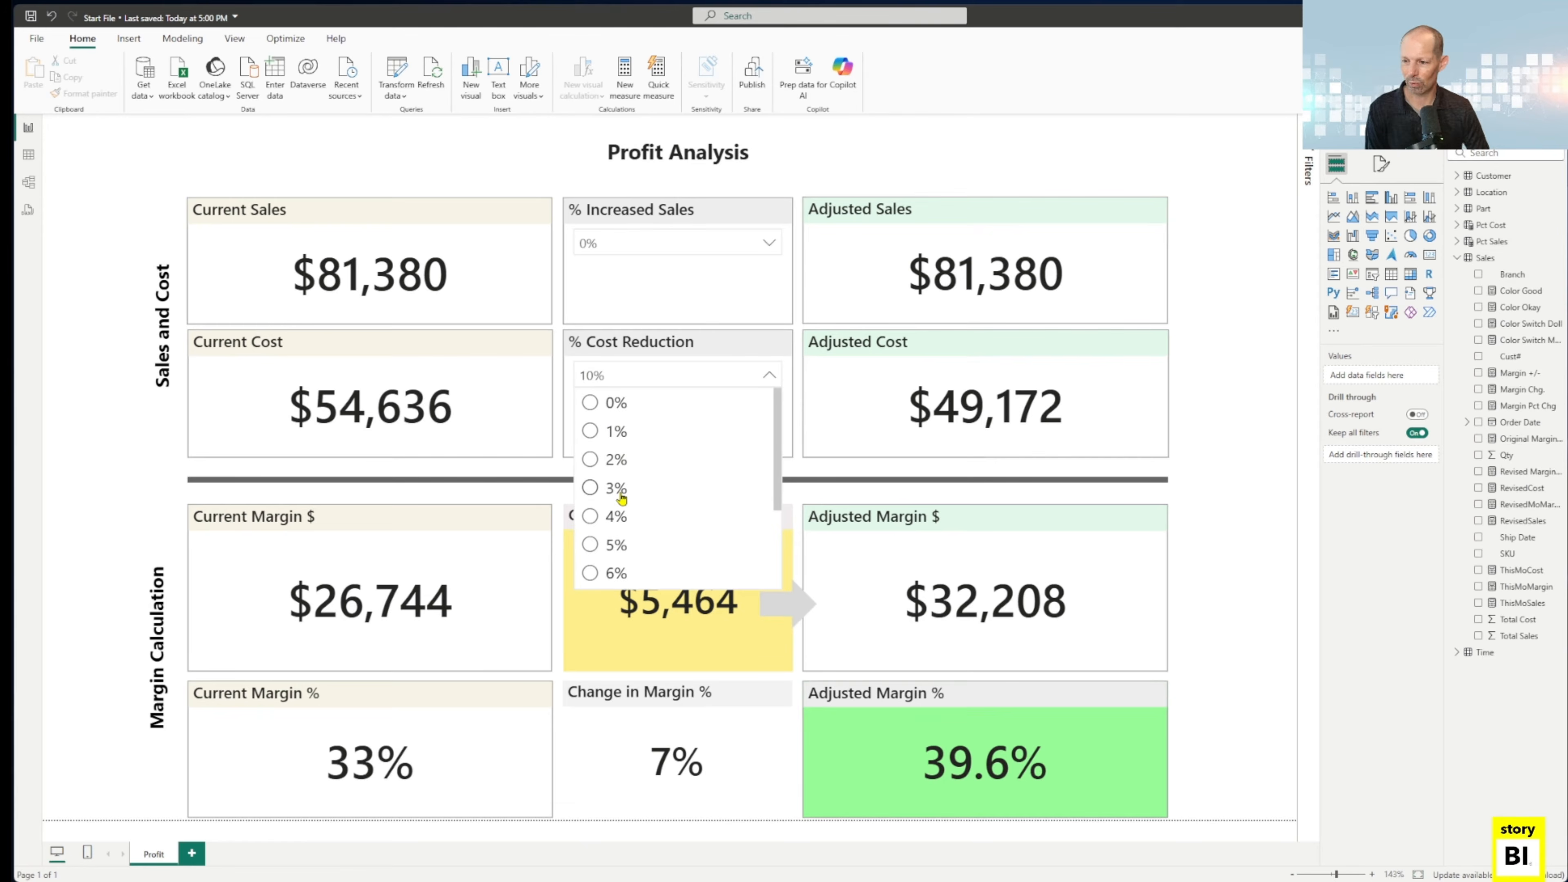
pyautogui.click(602, 404)
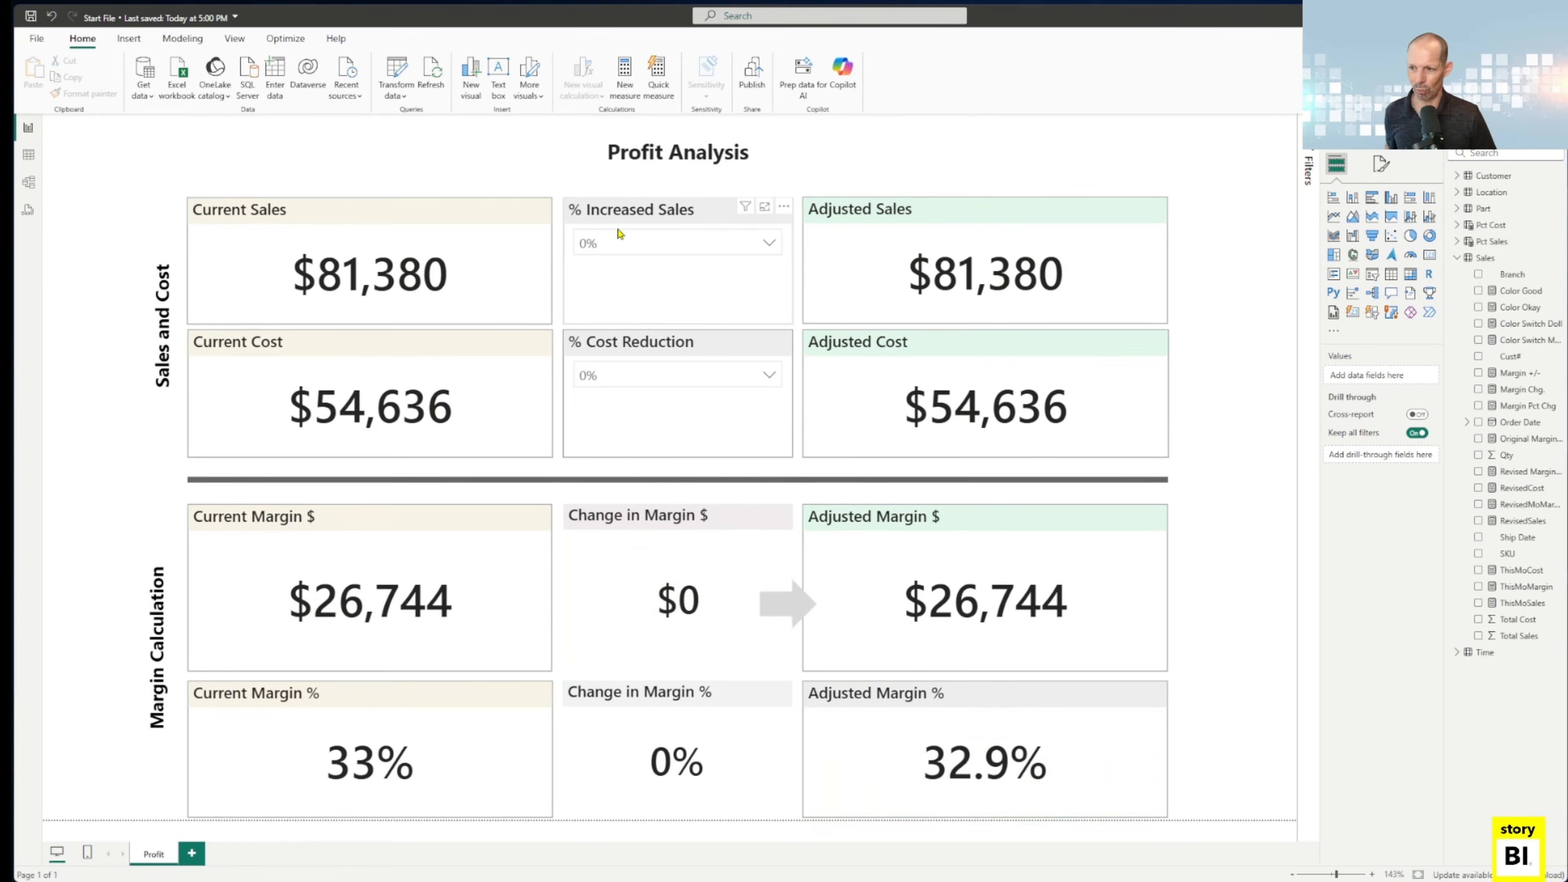
# Apply a 10% sales increase again to compare its margin effect, and set it back to 0%.
pyautogui.click(620, 248)
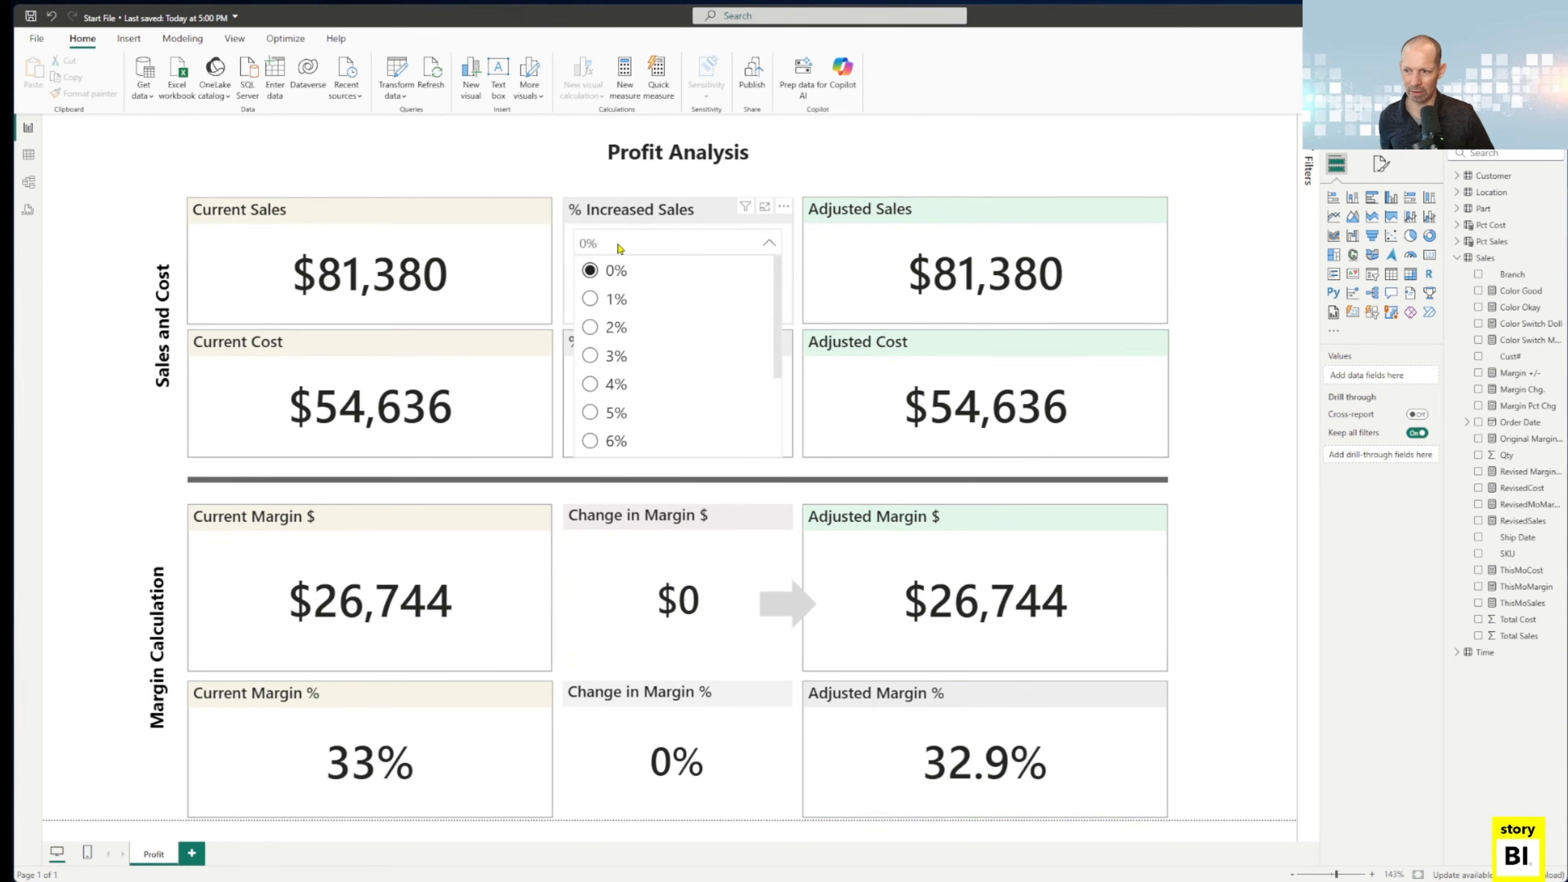
pyautogui.scroll(-3, 608, 371)
pyautogui.click(612, 439)
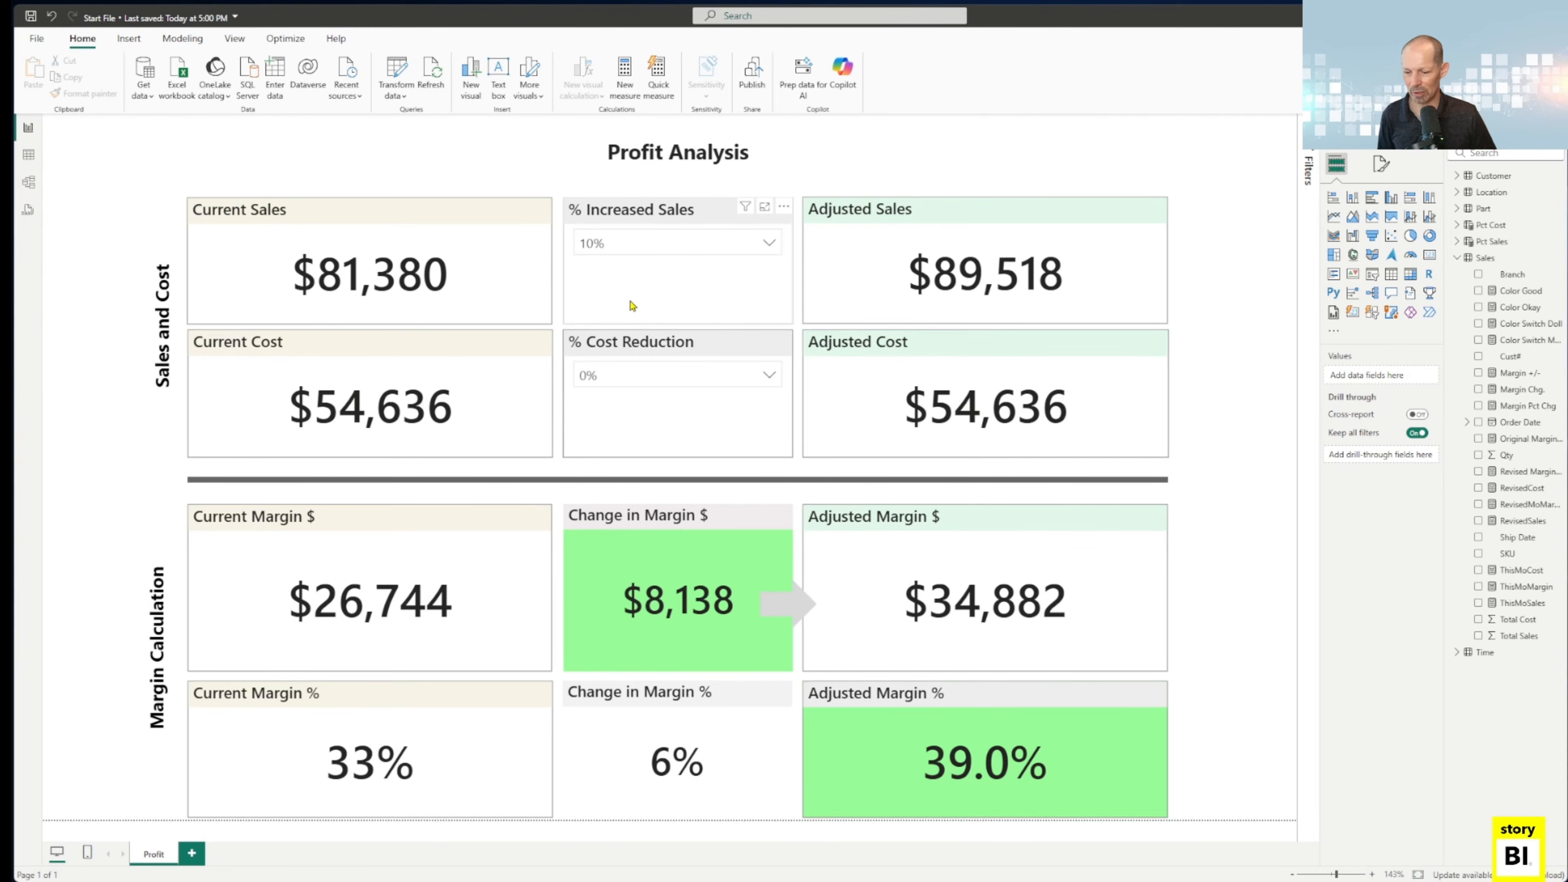
pyautogui.click(640, 253)
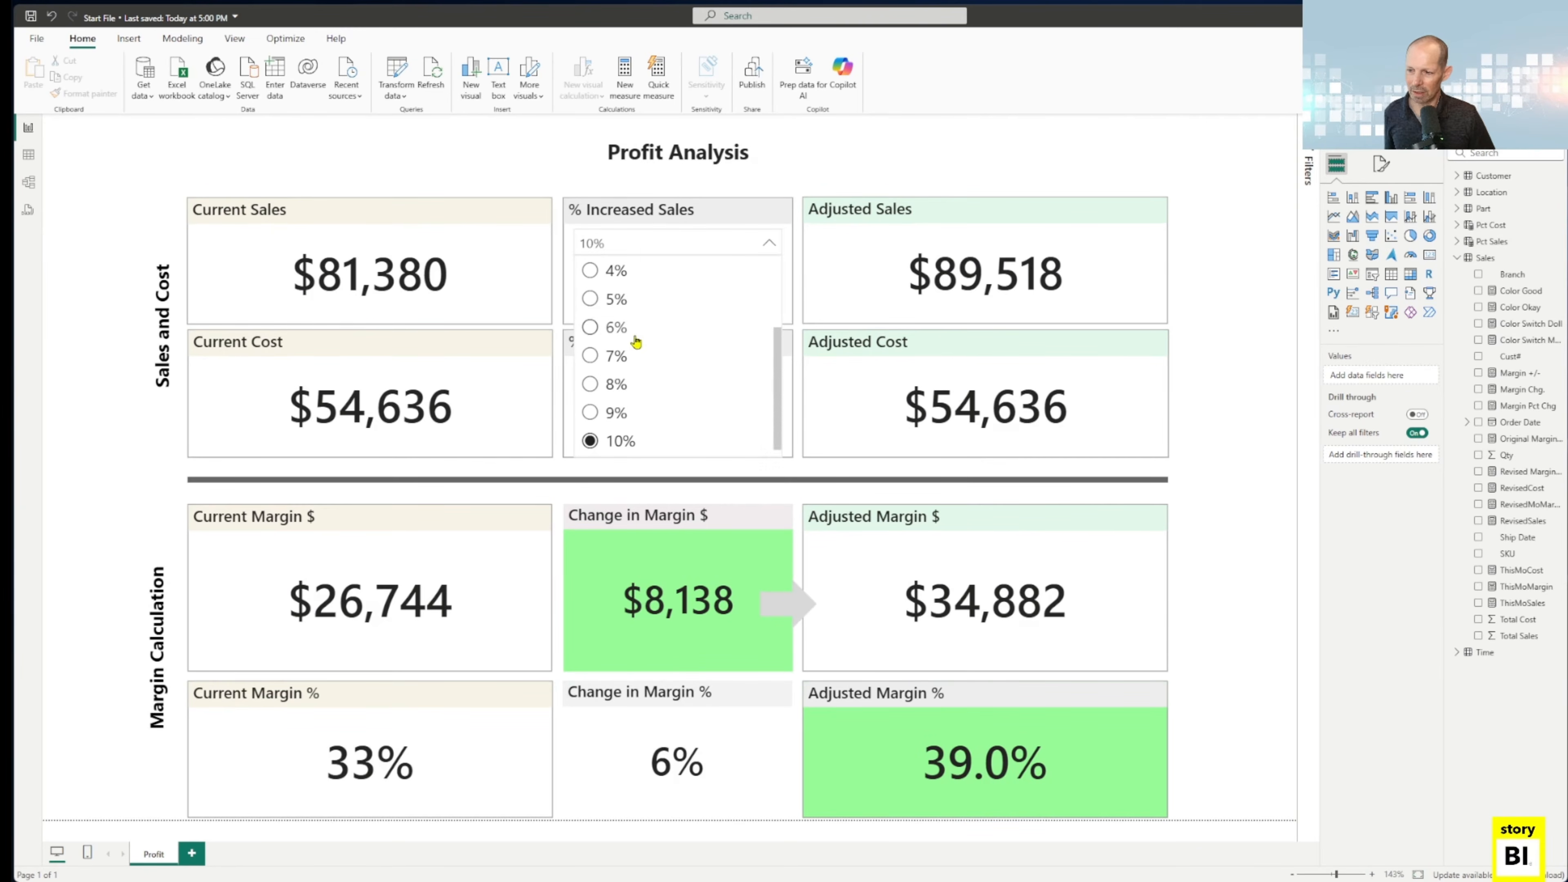
pyautogui.scroll(3, 635, 344)
pyautogui.click(594, 270)
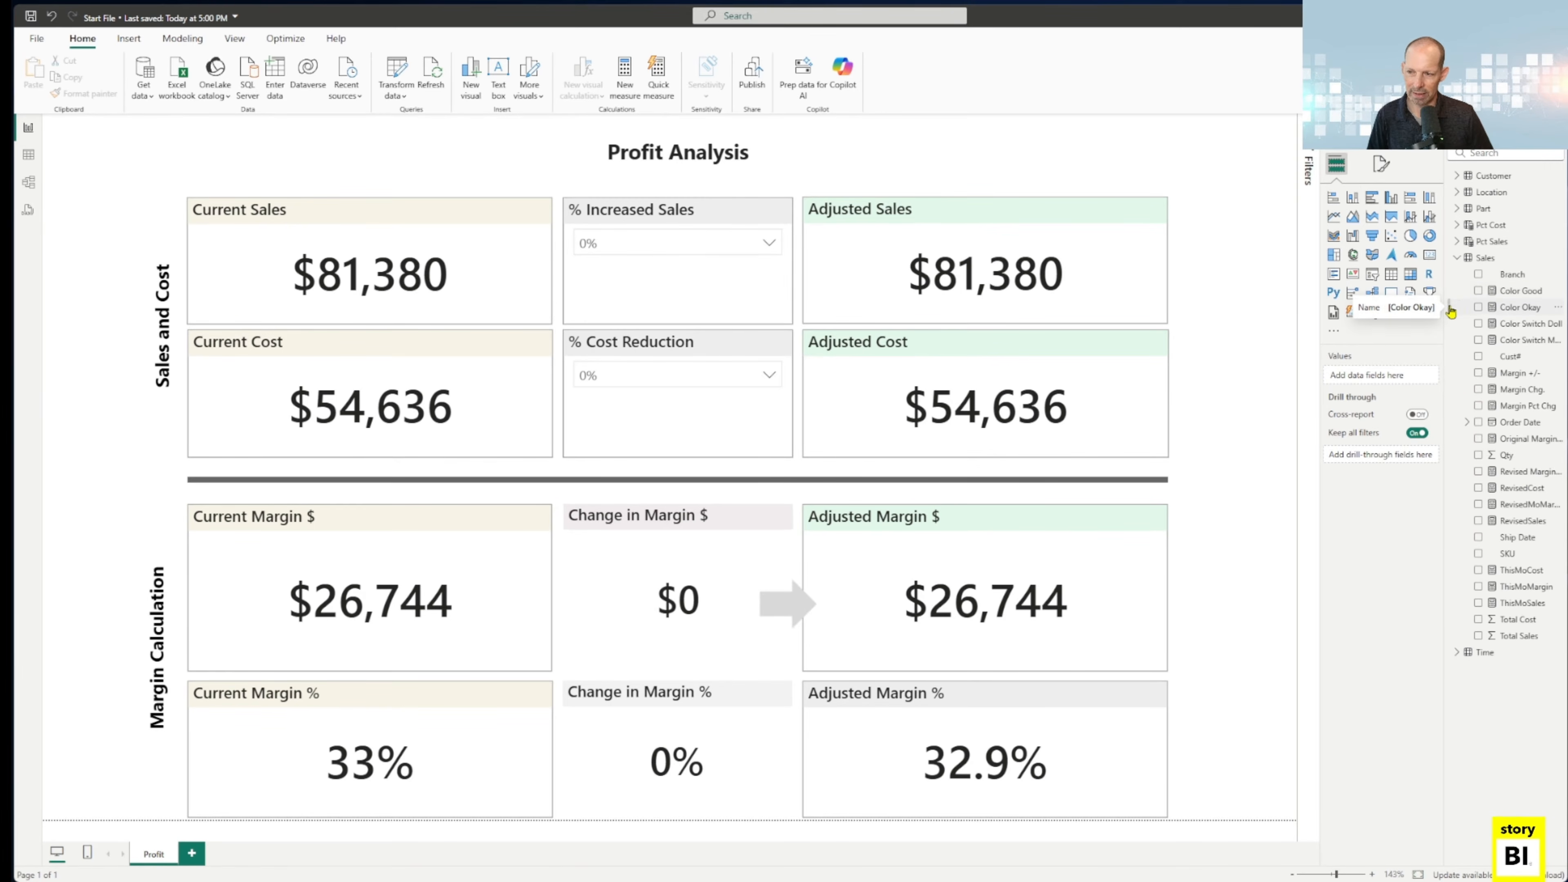
# In the model view, place the Pct Sales table beside the Time table with Pct Cost directly beneath it.
pyautogui.click(30, 183)
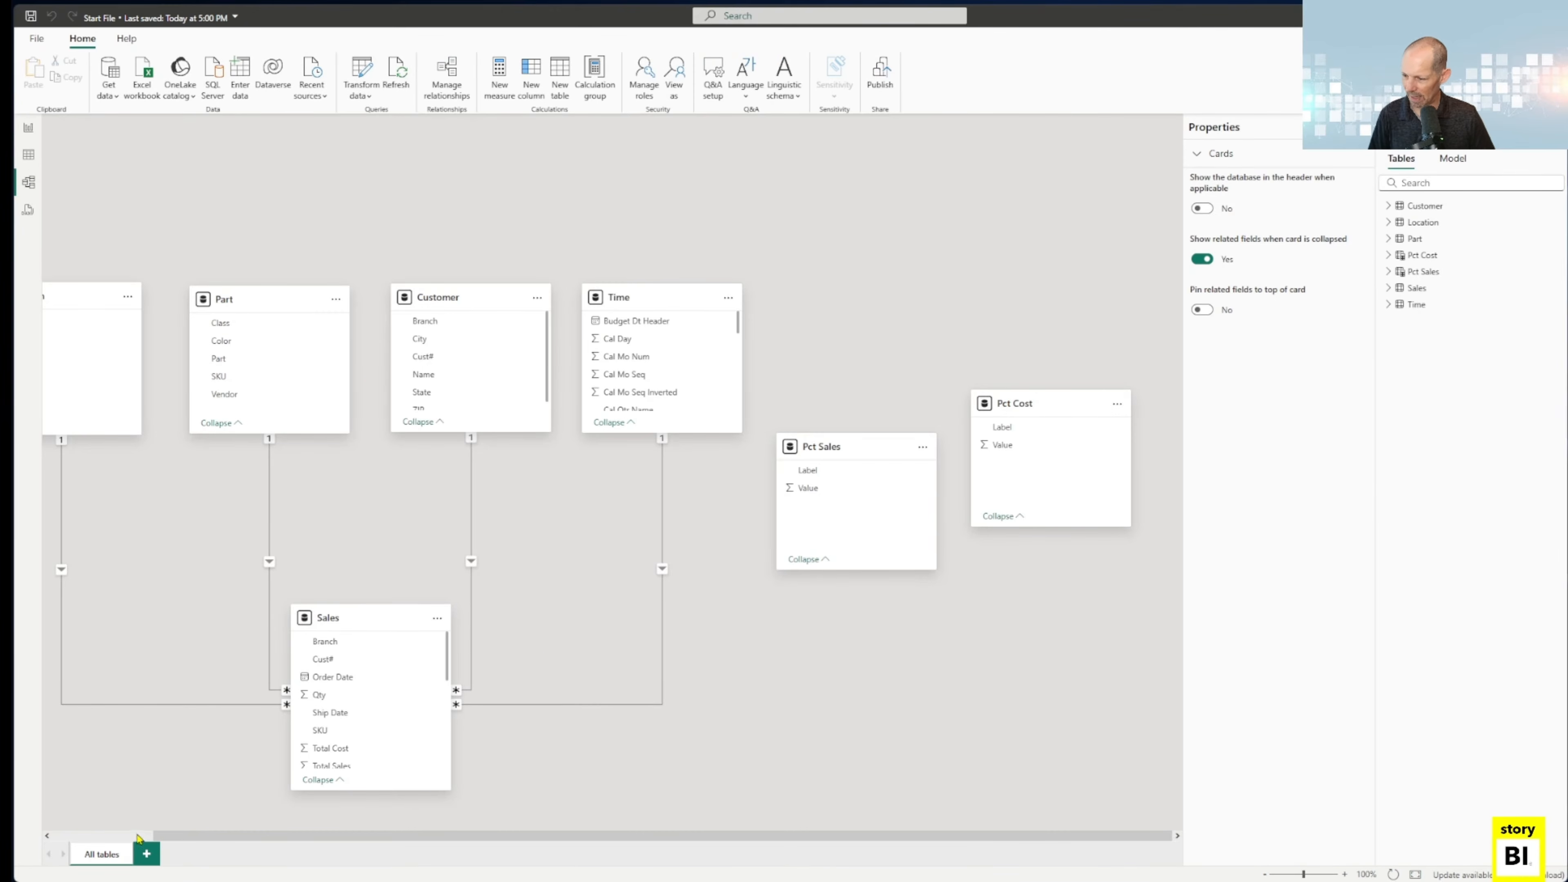
pyautogui.moveTo(176, 837); pyautogui.dragTo(71, 847)
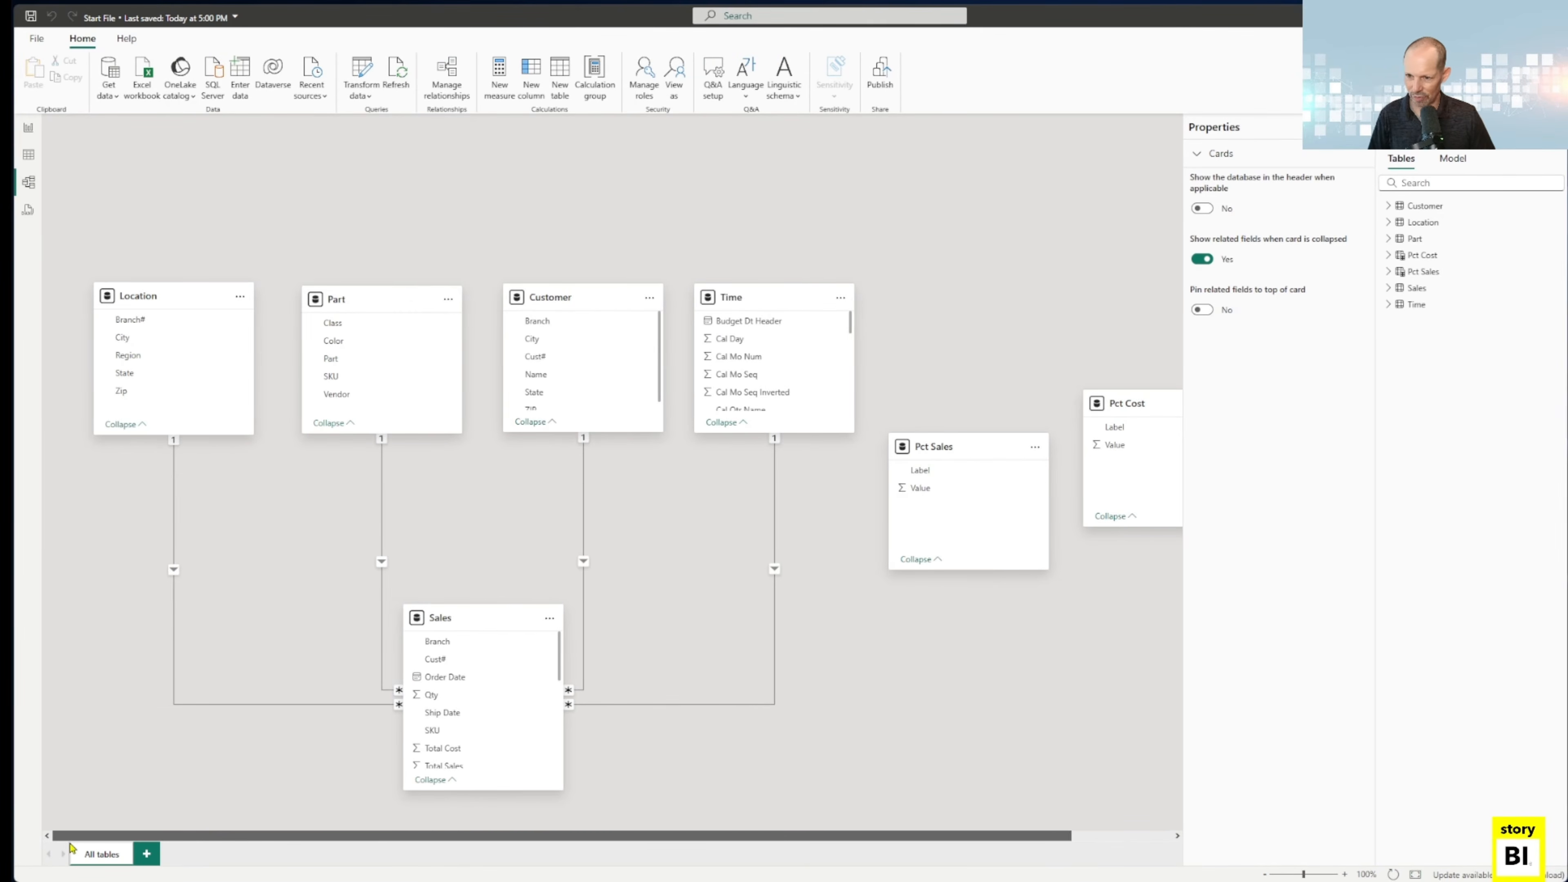
pyautogui.moveTo(954, 456); pyautogui.dragTo(959, 189)
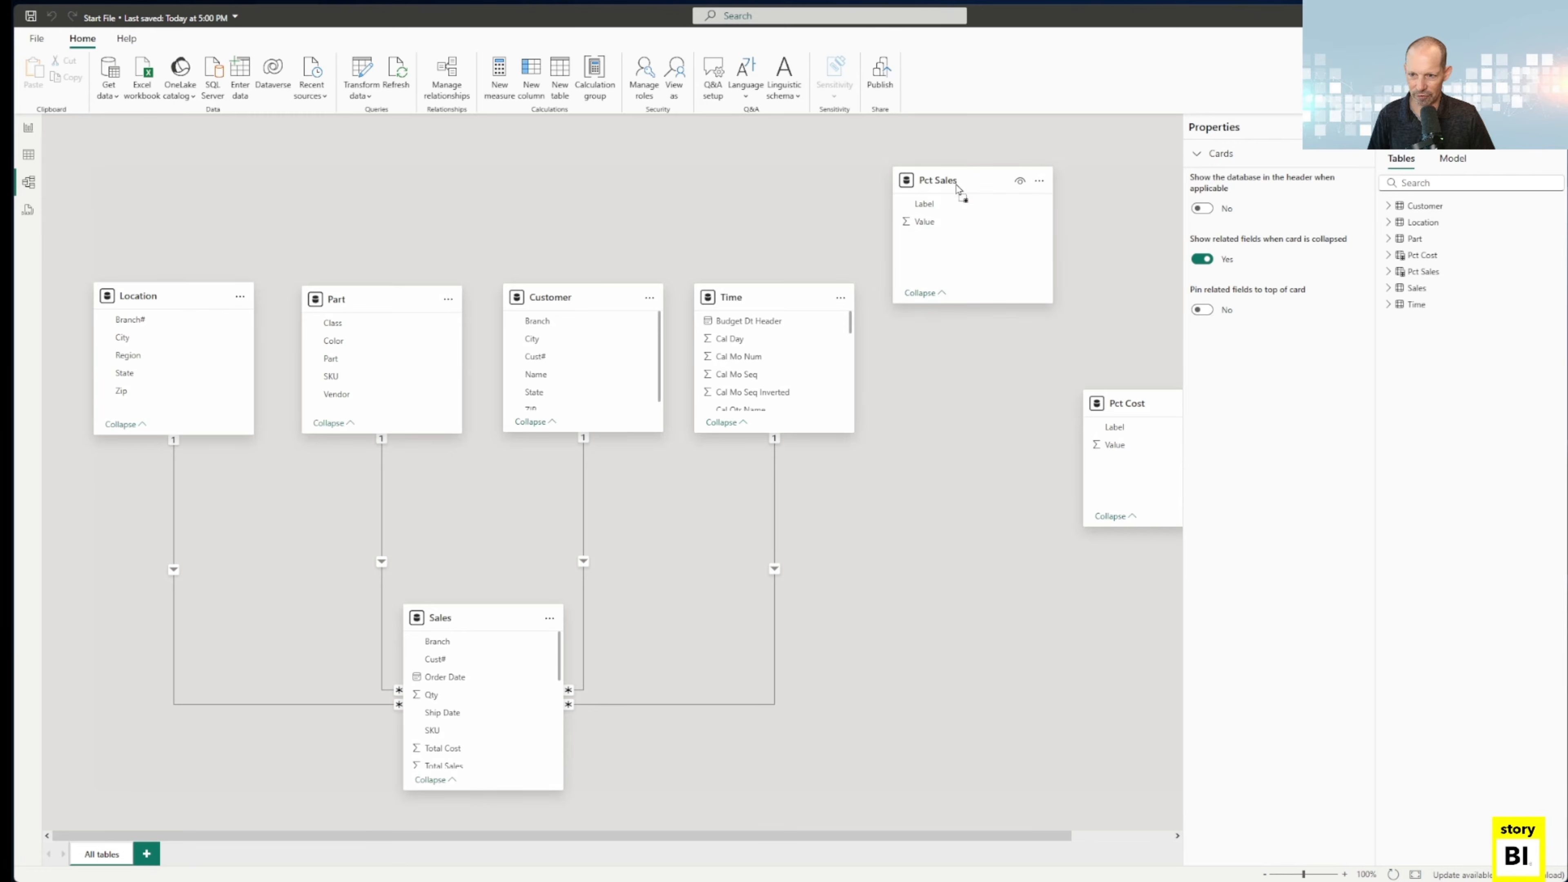
pyautogui.moveTo(1122, 411); pyautogui.dragTo(930, 353)
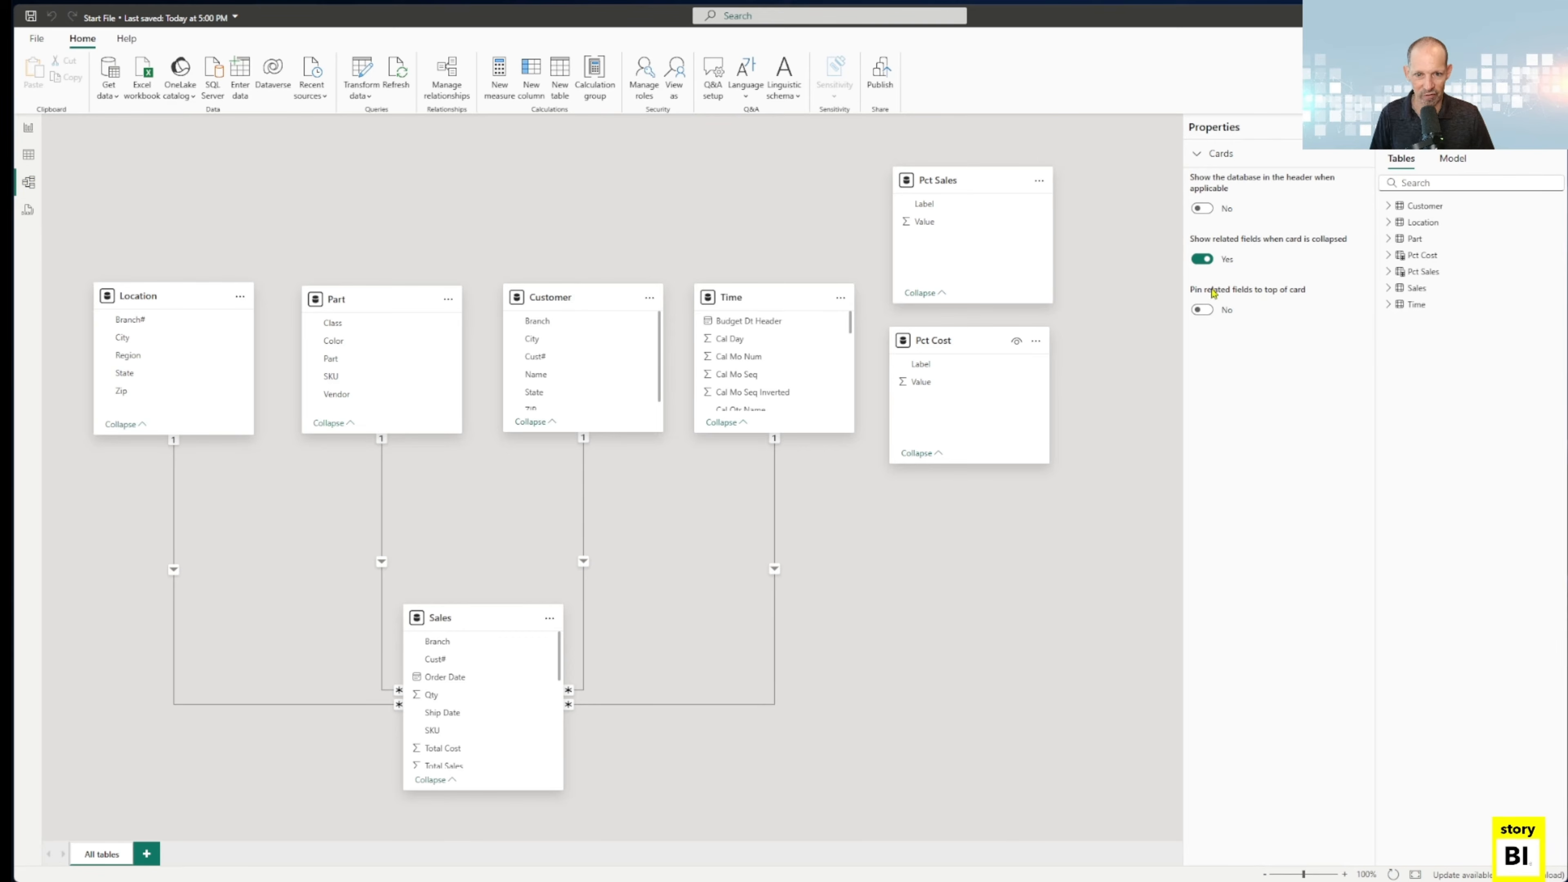
# Examine the Pct Cost table's DATATABLE formula, including its Label and Value columns, data types and rows, and close it without changes.
pyautogui.click(1409, 259)
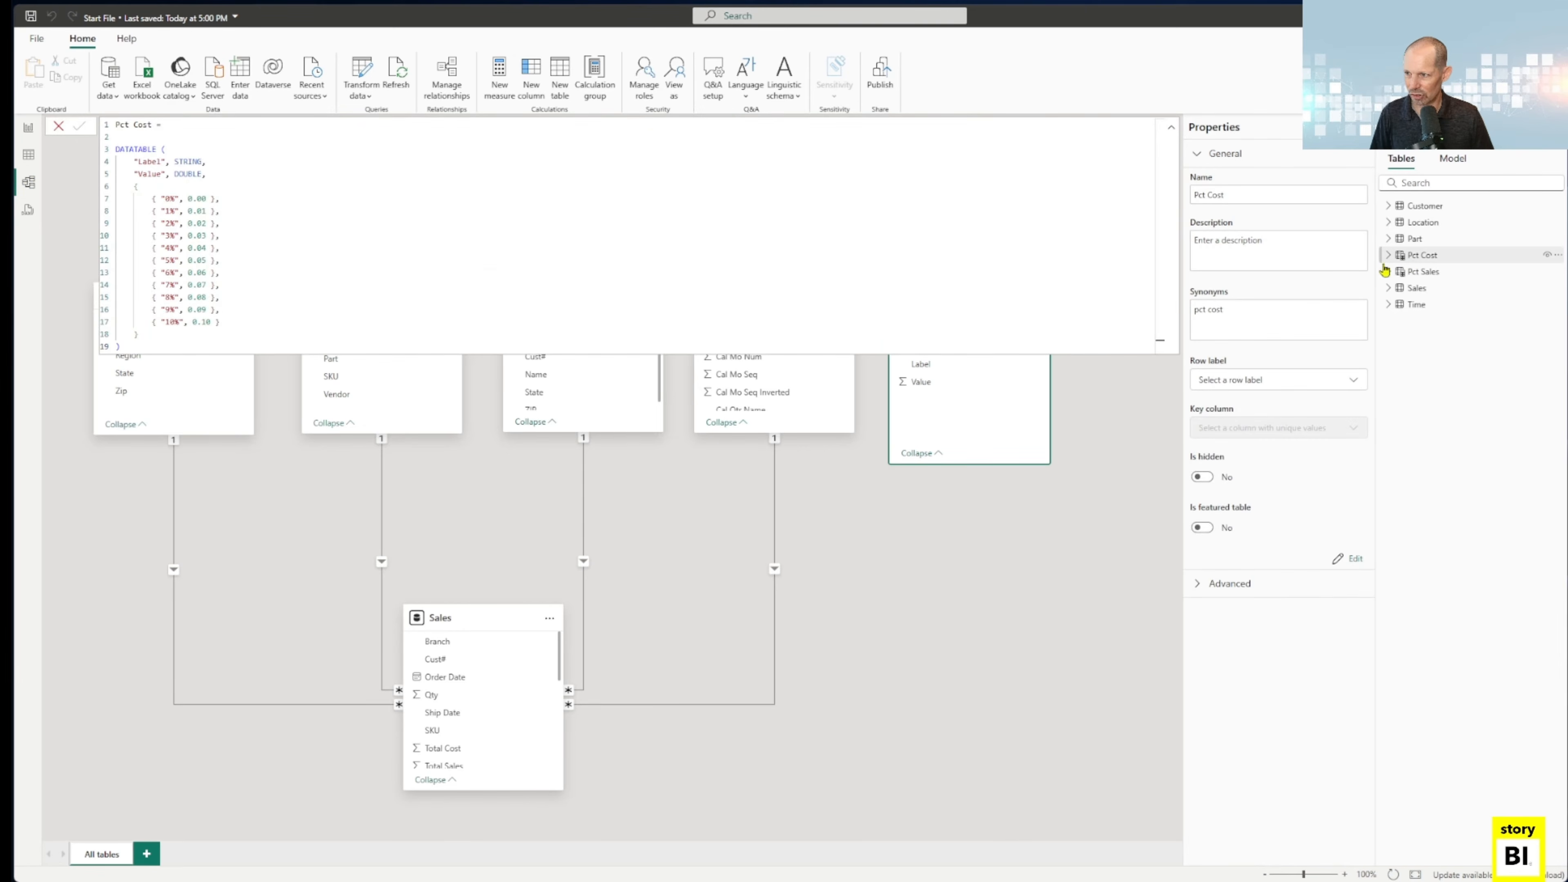
pyautogui.keyDown('ctrl'); pyautogui.scroll(6, 830, 272); pyautogui.keyUp('ctrl')
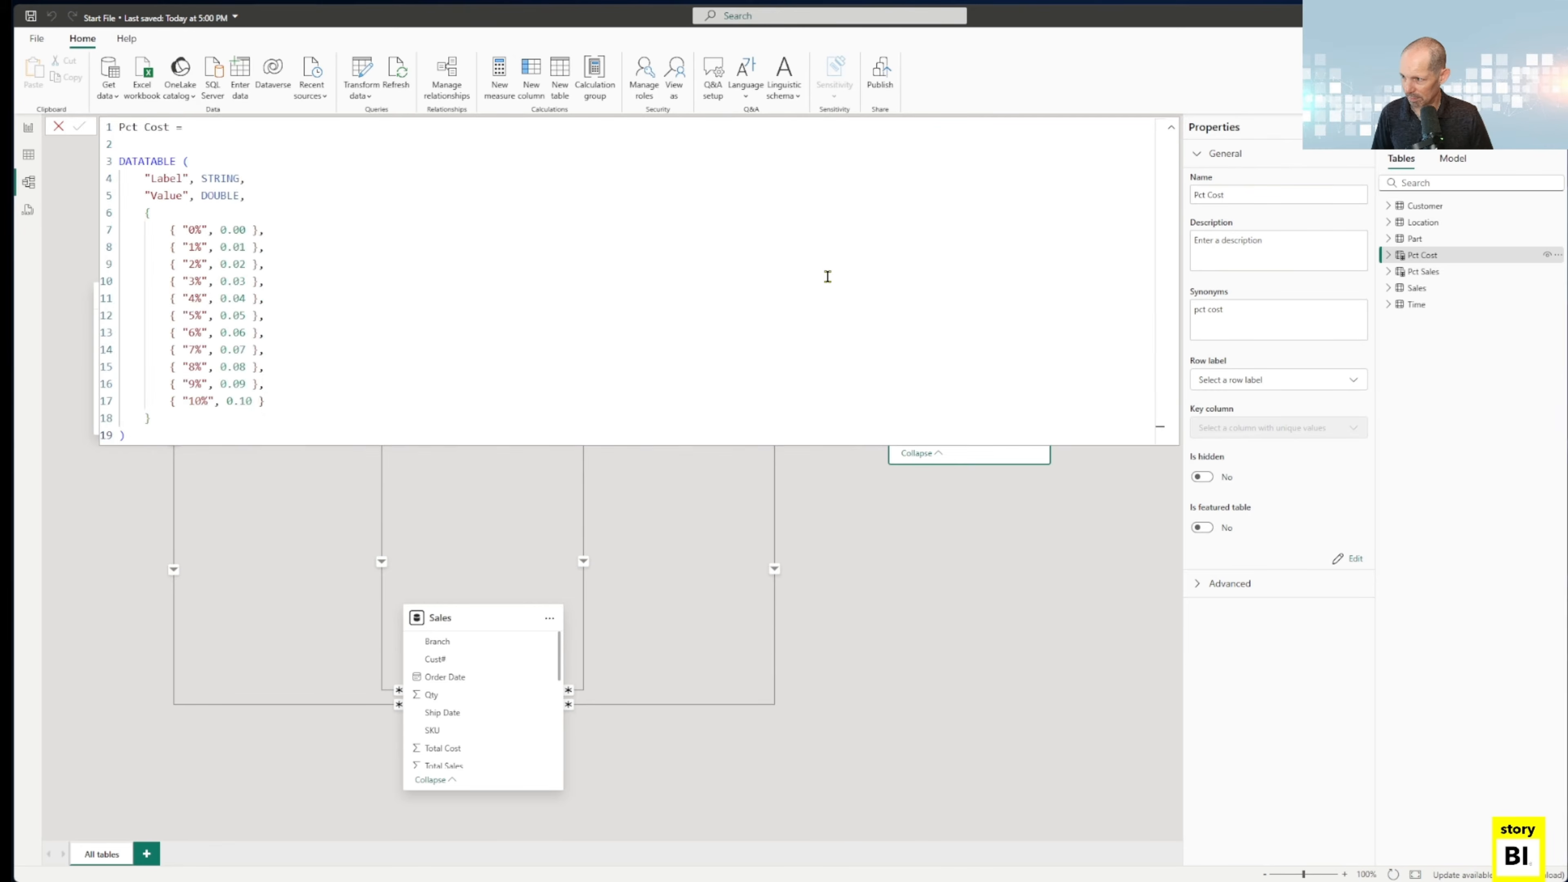
pyautogui.keyDown('ctrl'); pyautogui.scroll(2, 827, 280); pyautogui.keyUp('ctrl')
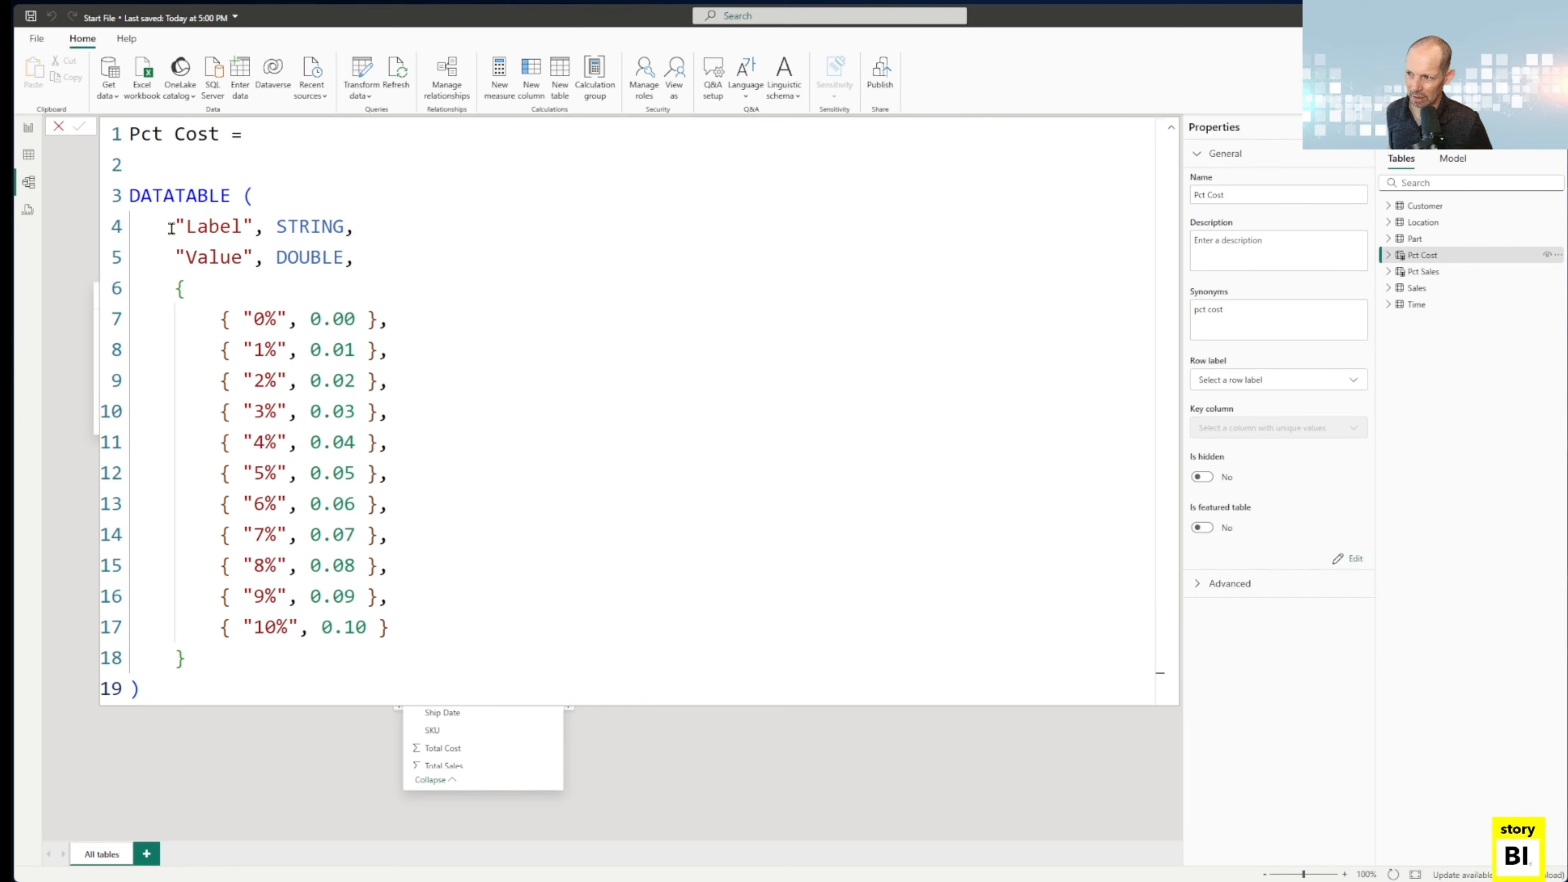
pyautogui.moveTo(186, 228); pyautogui.dragTo(241, 228)
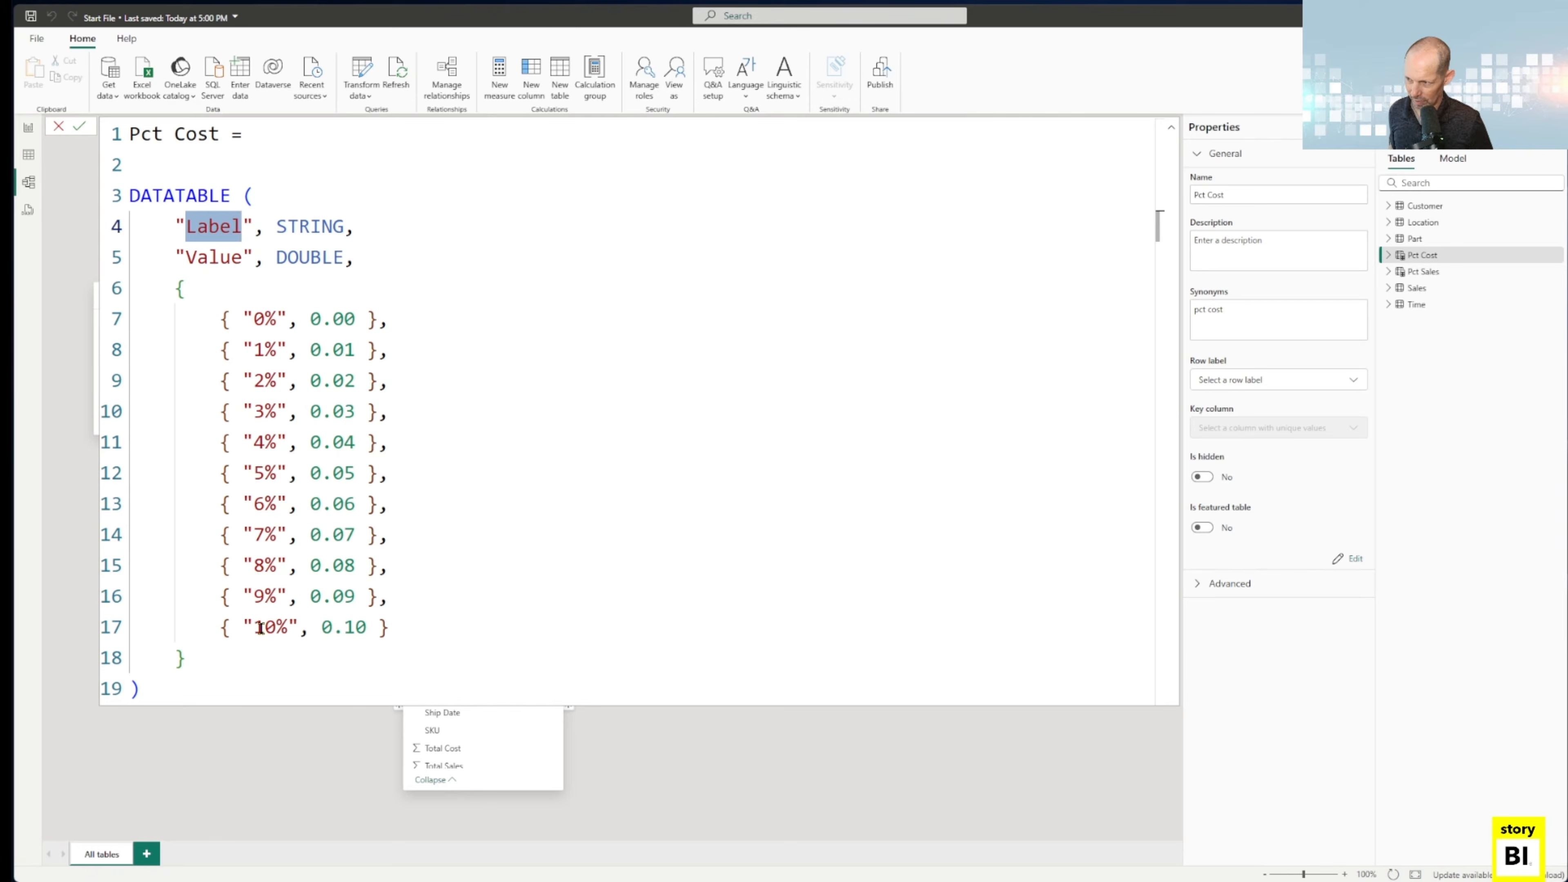
pyautogui.moveTo(185, 258); pyautogui.dragTo(242, 258)
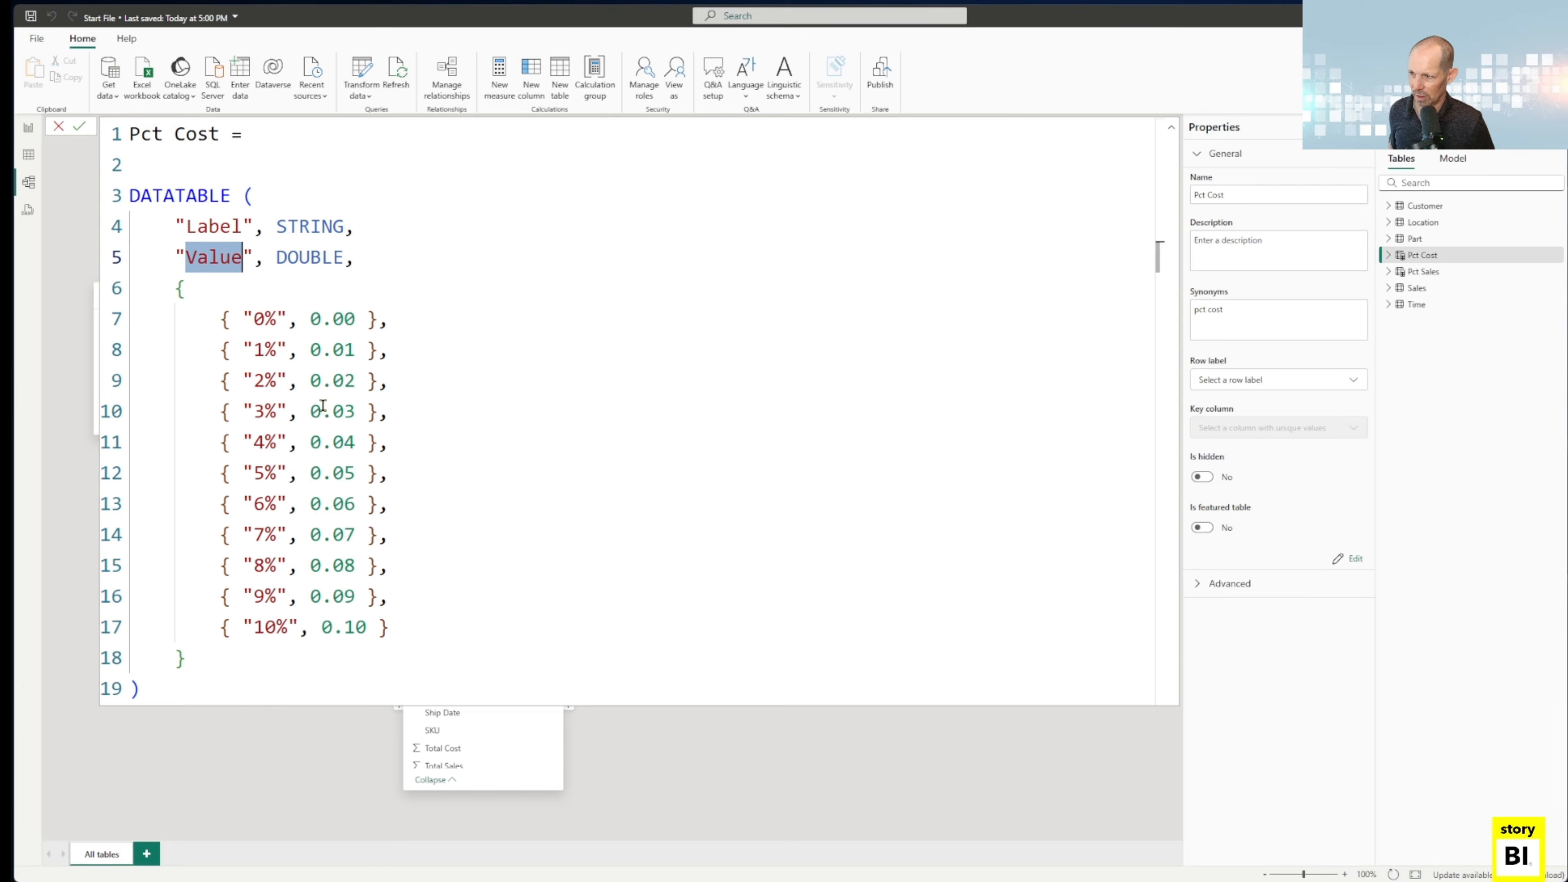
pyautogui.moveTo(276, 226); pyautogui.dragTo(332, 255)
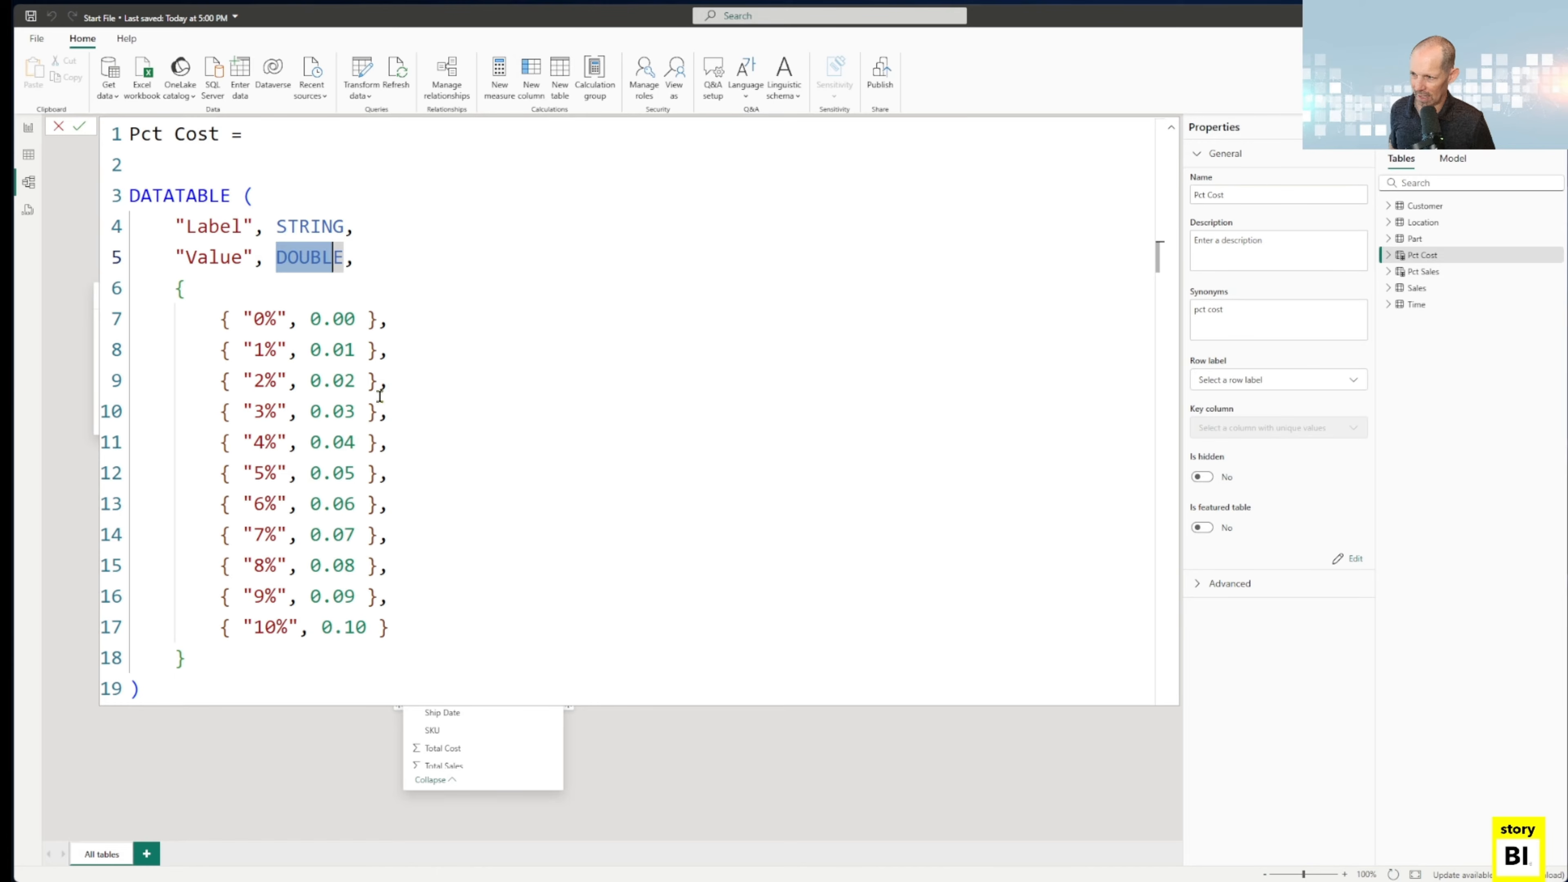
pyautogui.click(440, 438)
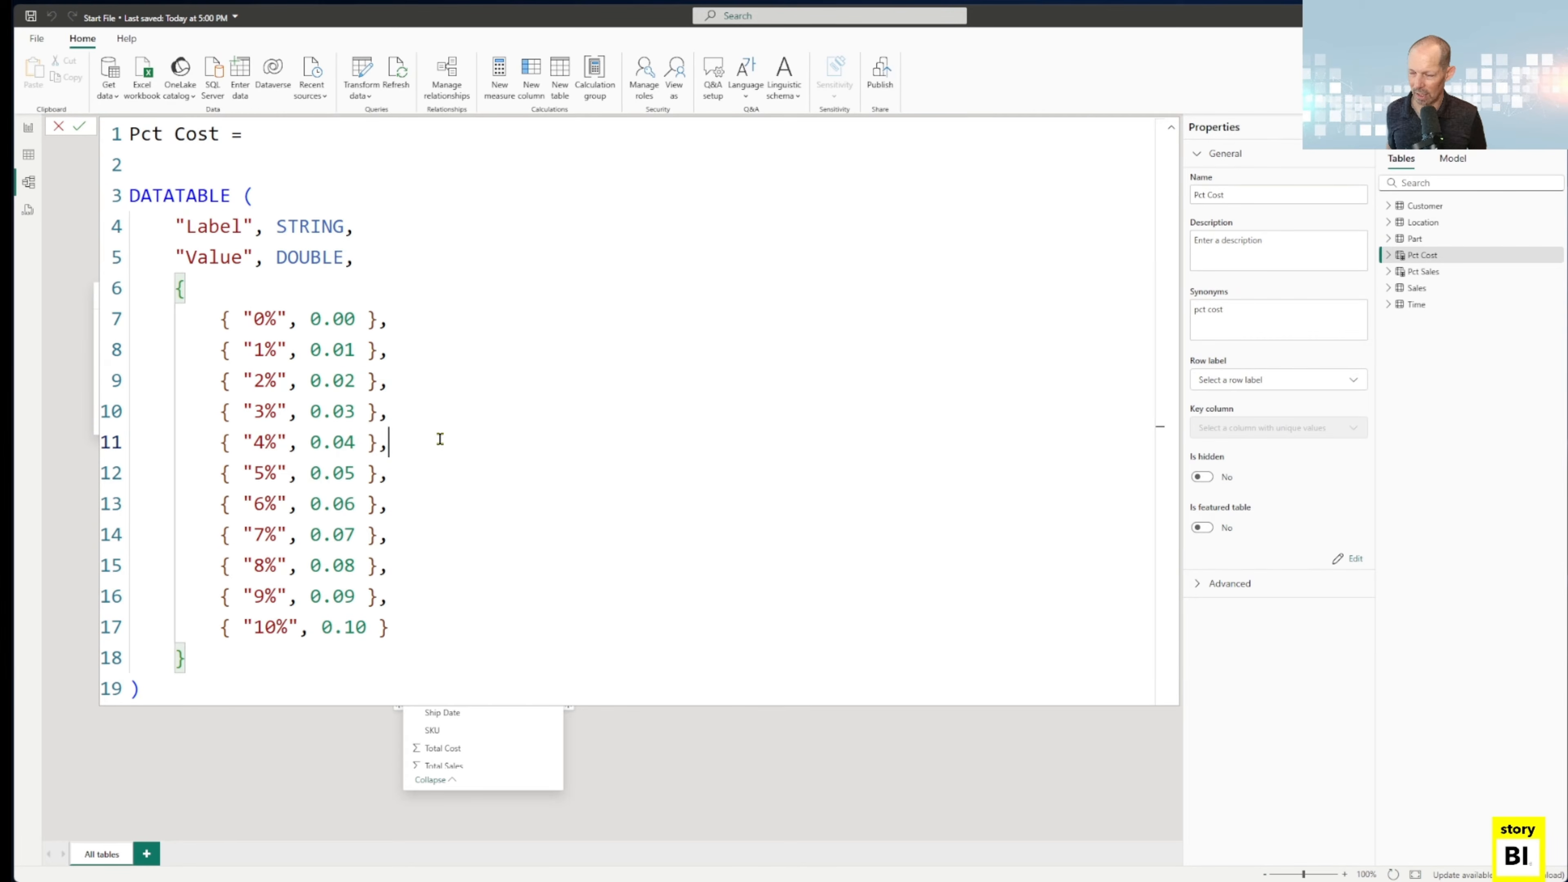
pyautogui.press('Escape')
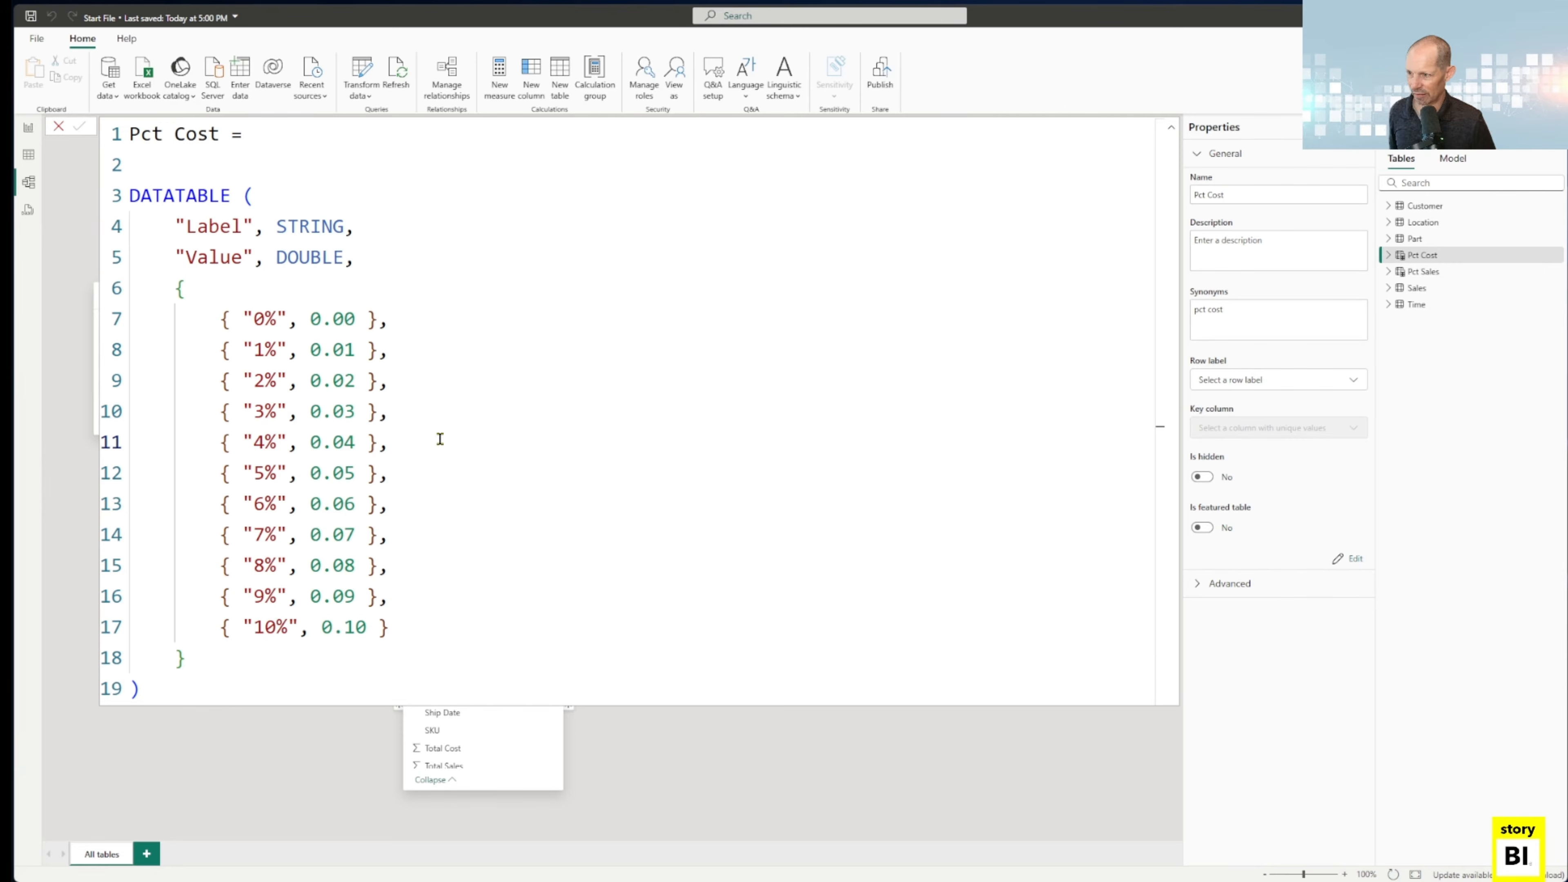
pyautogui.click(440, 439)
pyautogui.press('Escape')
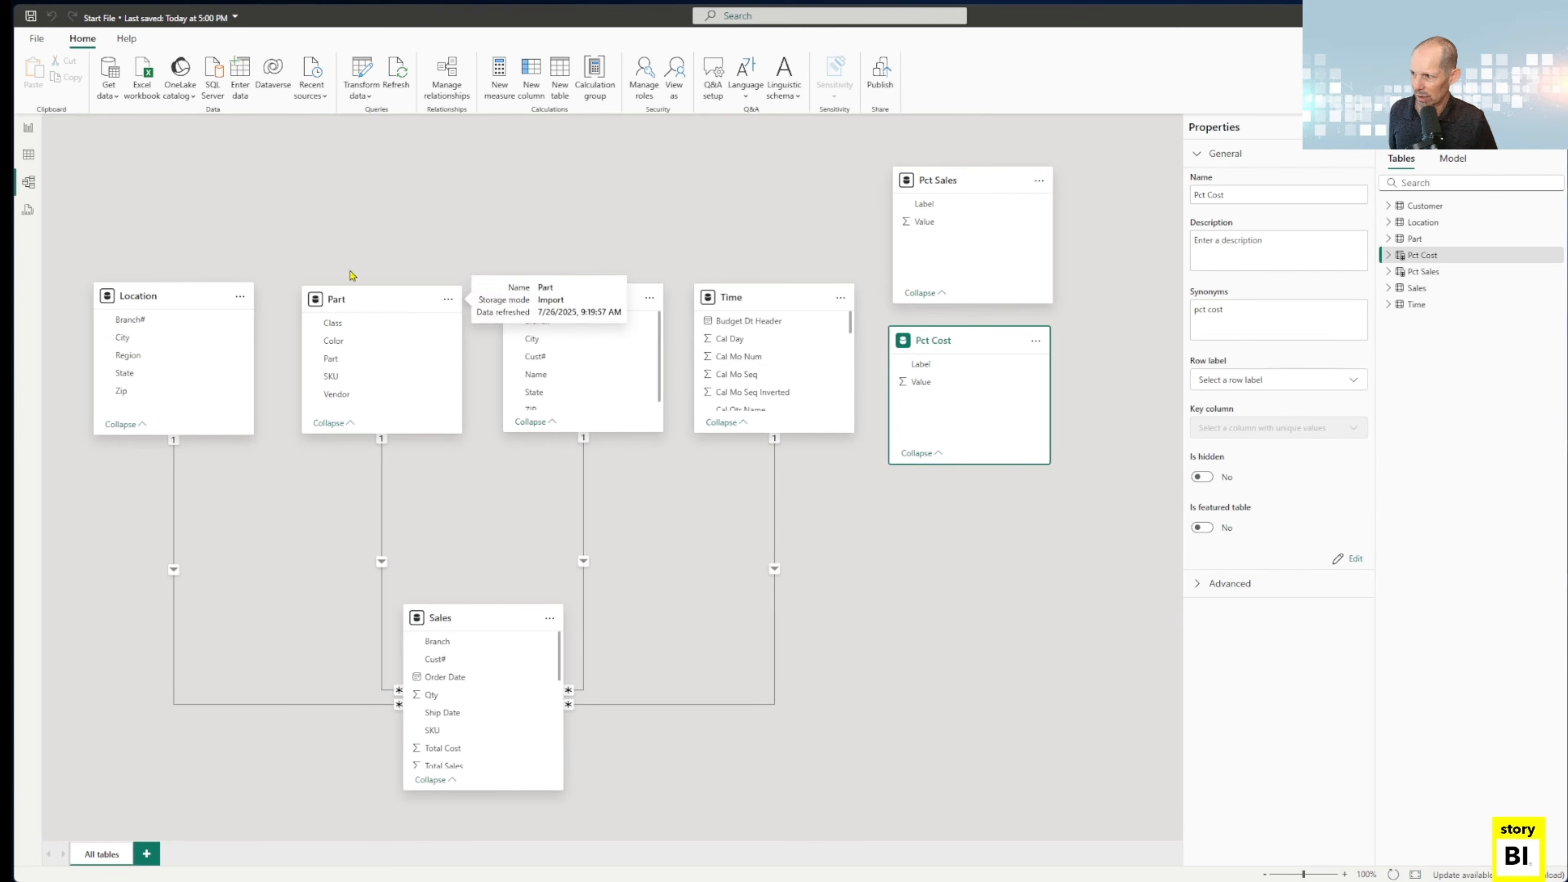
# Start a new calculated table from the report view and discard it without entering a formula.
pyautogui.click(29, 128)
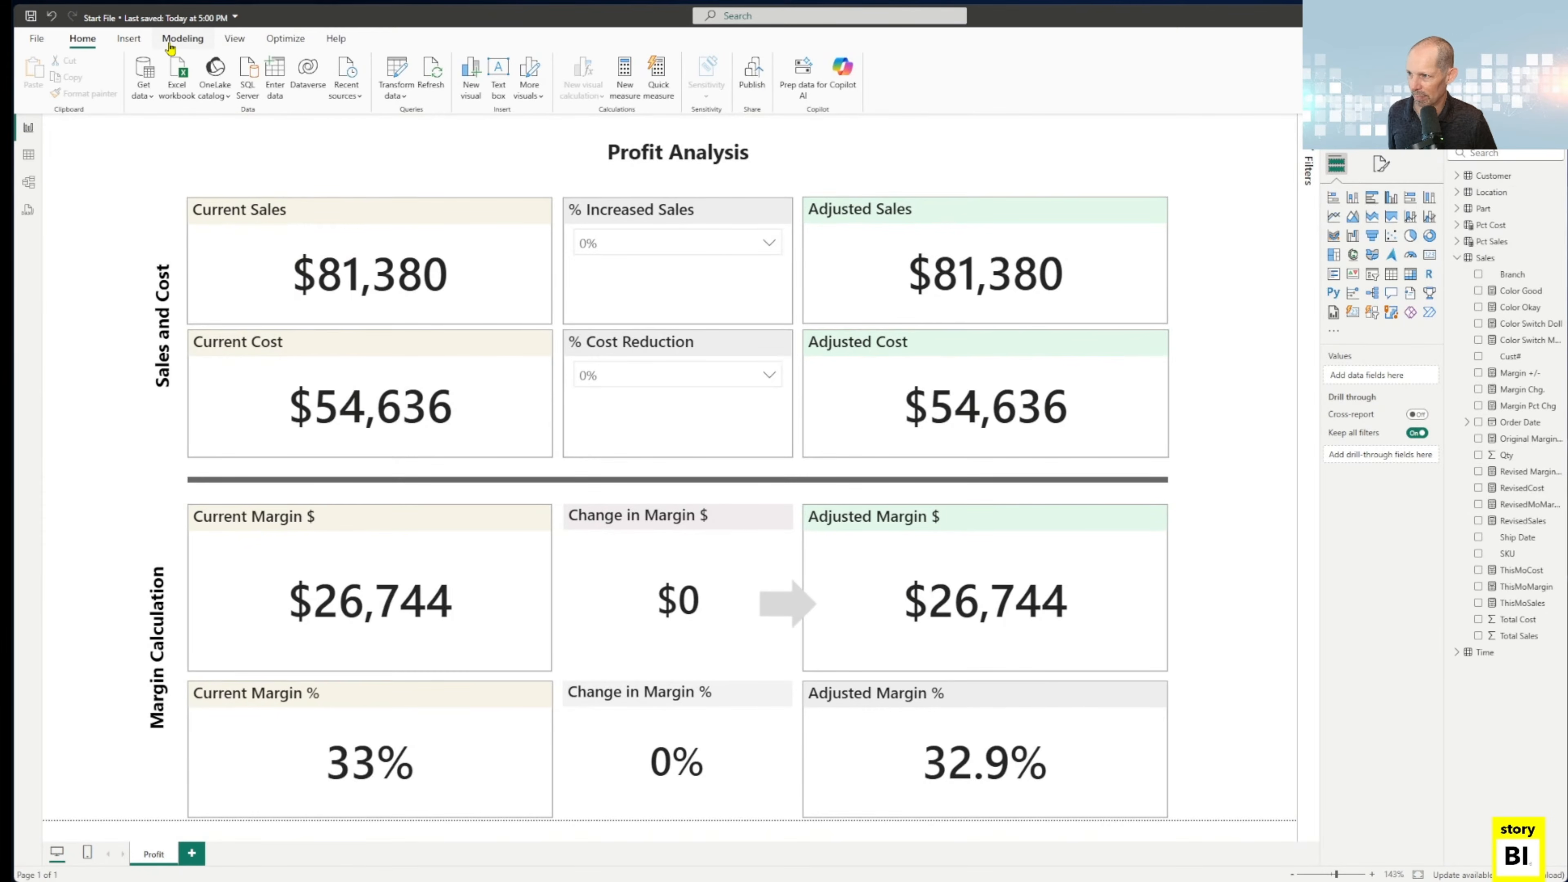
pyautogui.click(132, 43)
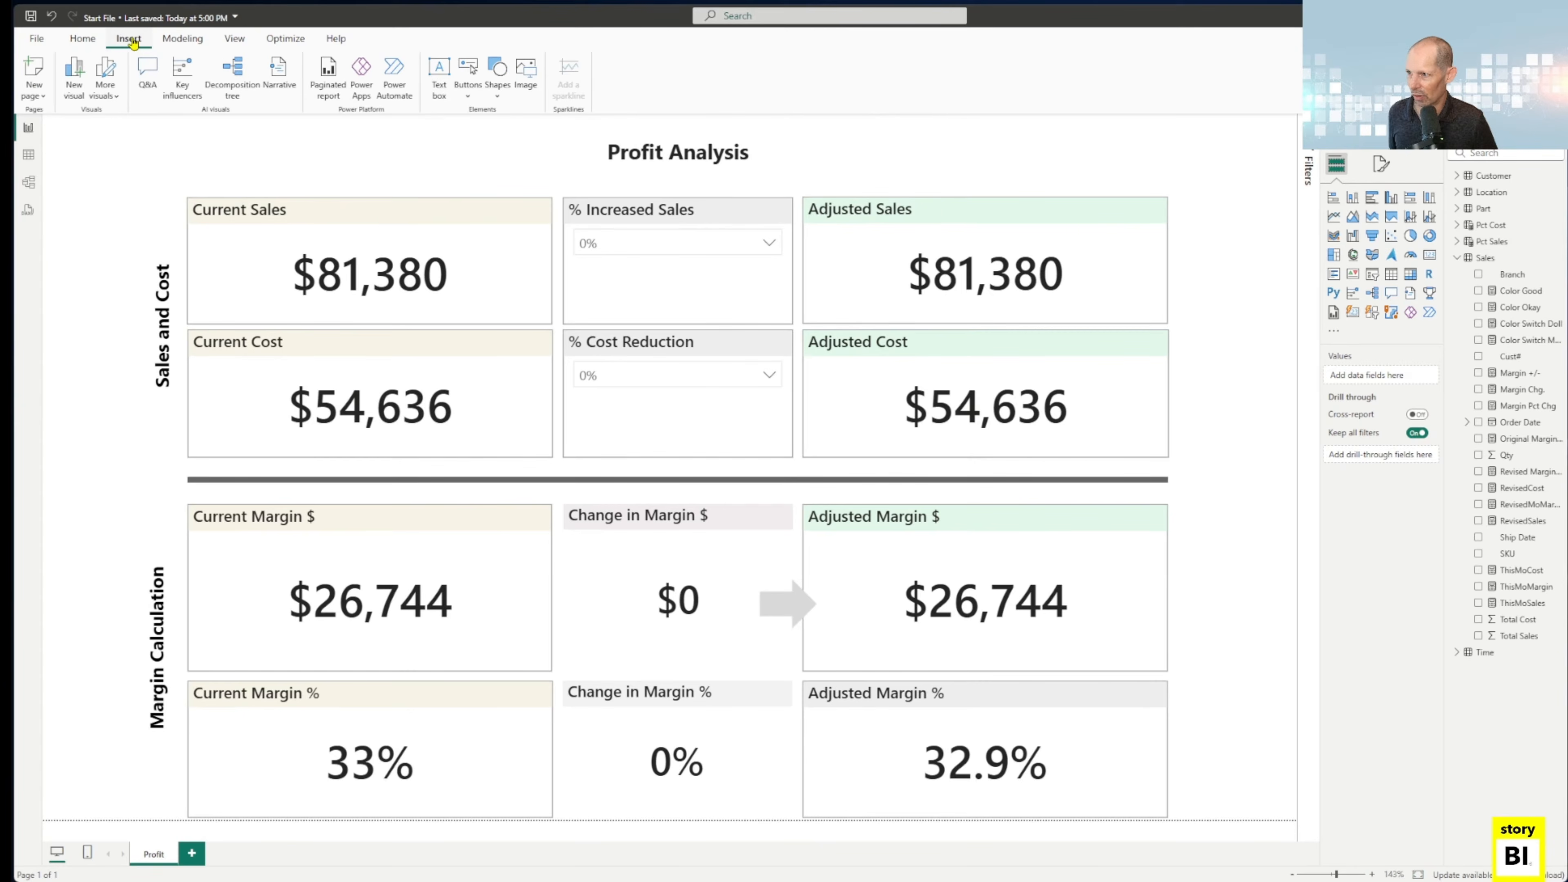
pyautogui.click(182, 39)
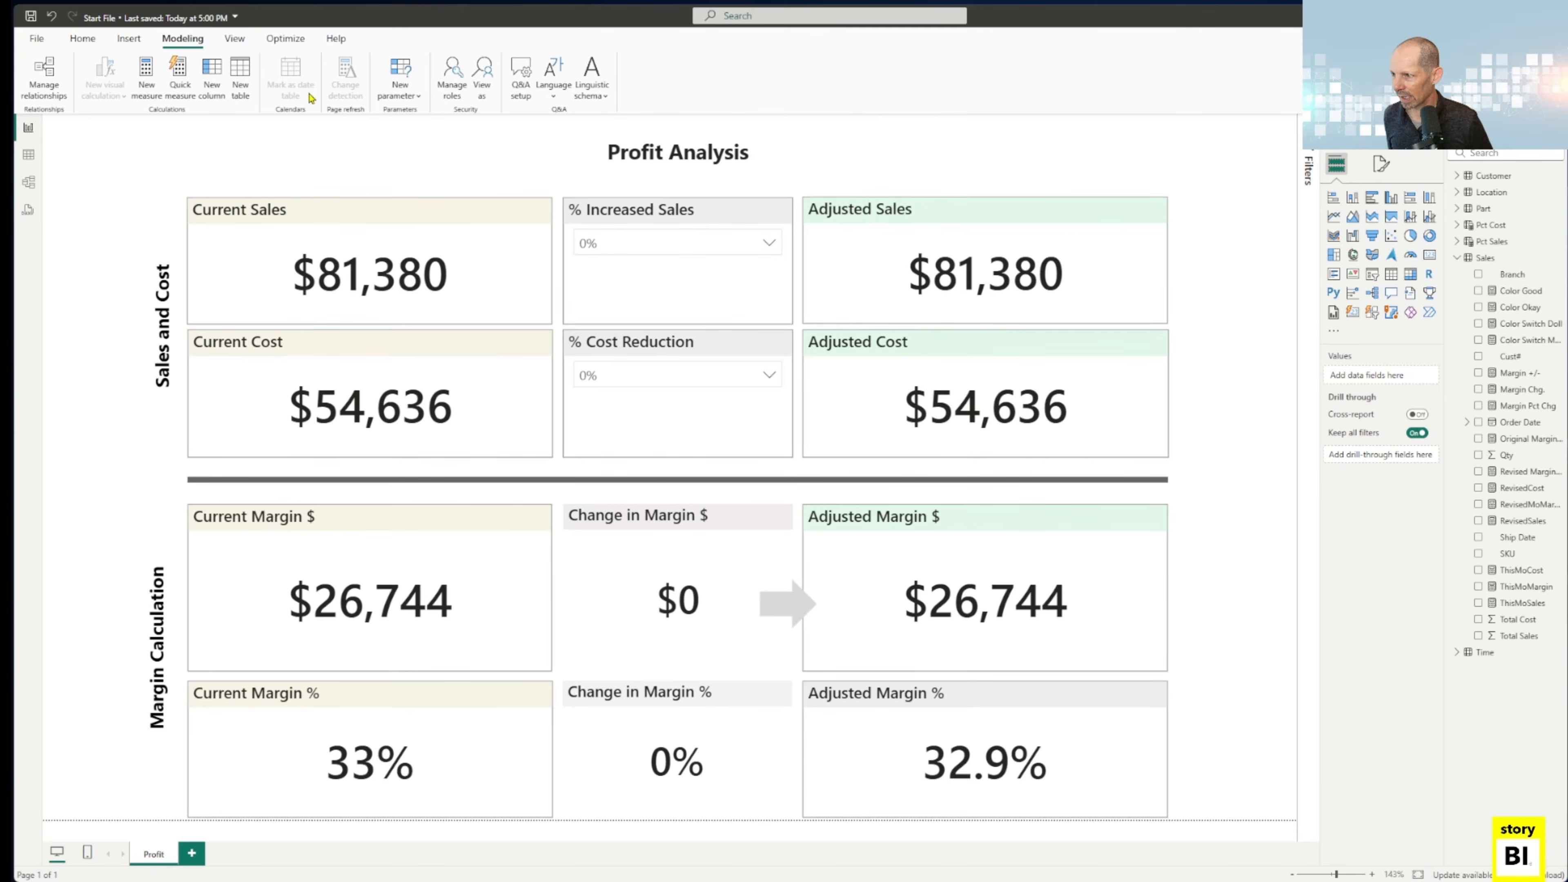
pyautogui.click(240, 67)
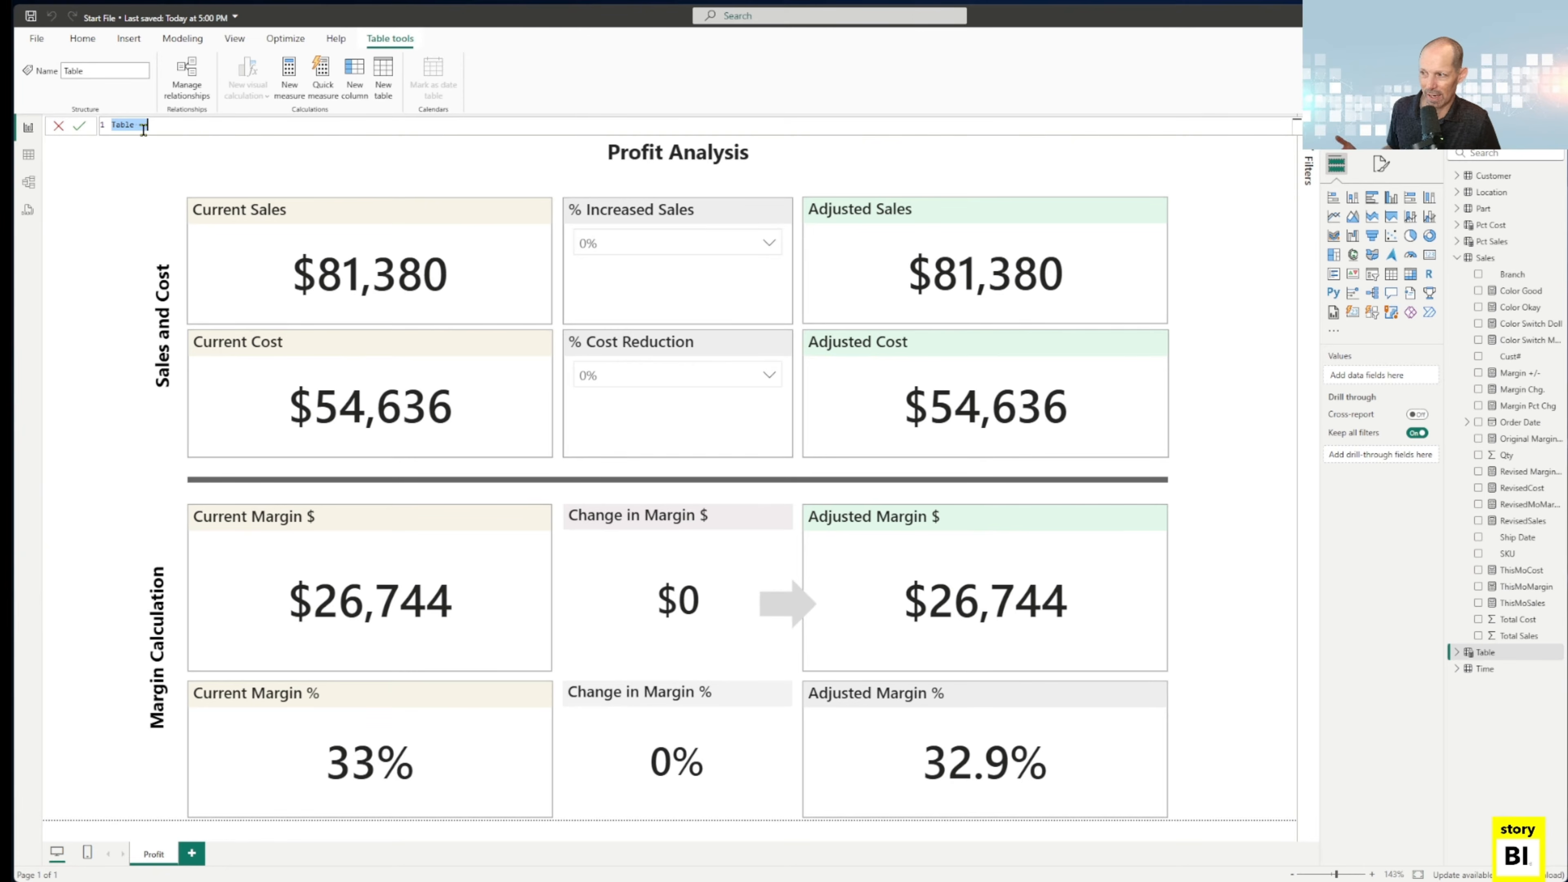
pyautogui.scroll(6, 193, 127)
pyautogui.scroll(4, 193, 127)
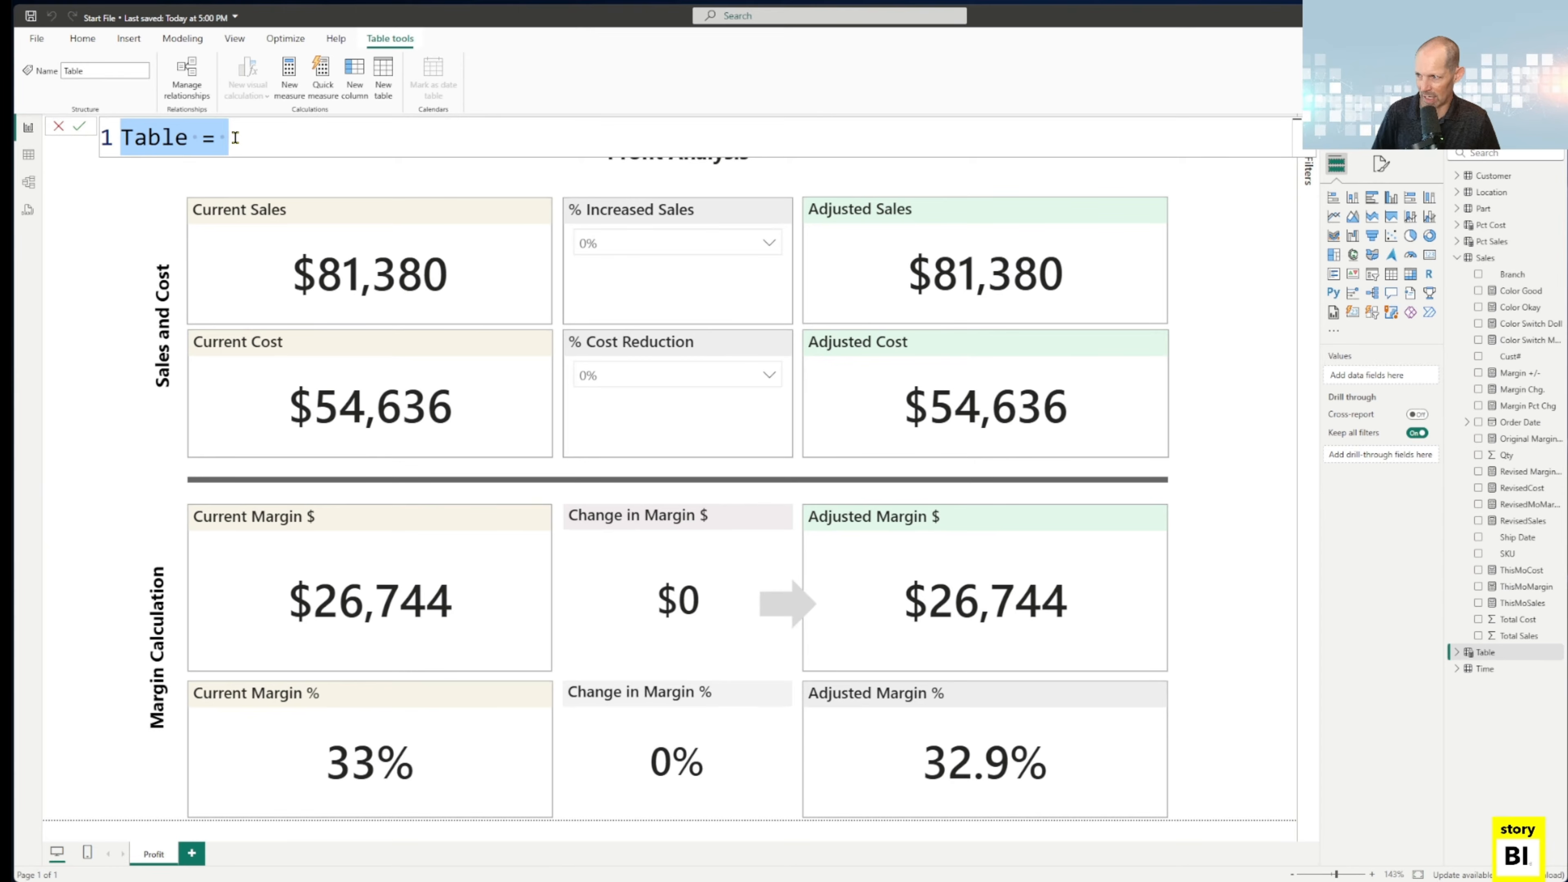
pyautogui.press('Escape')
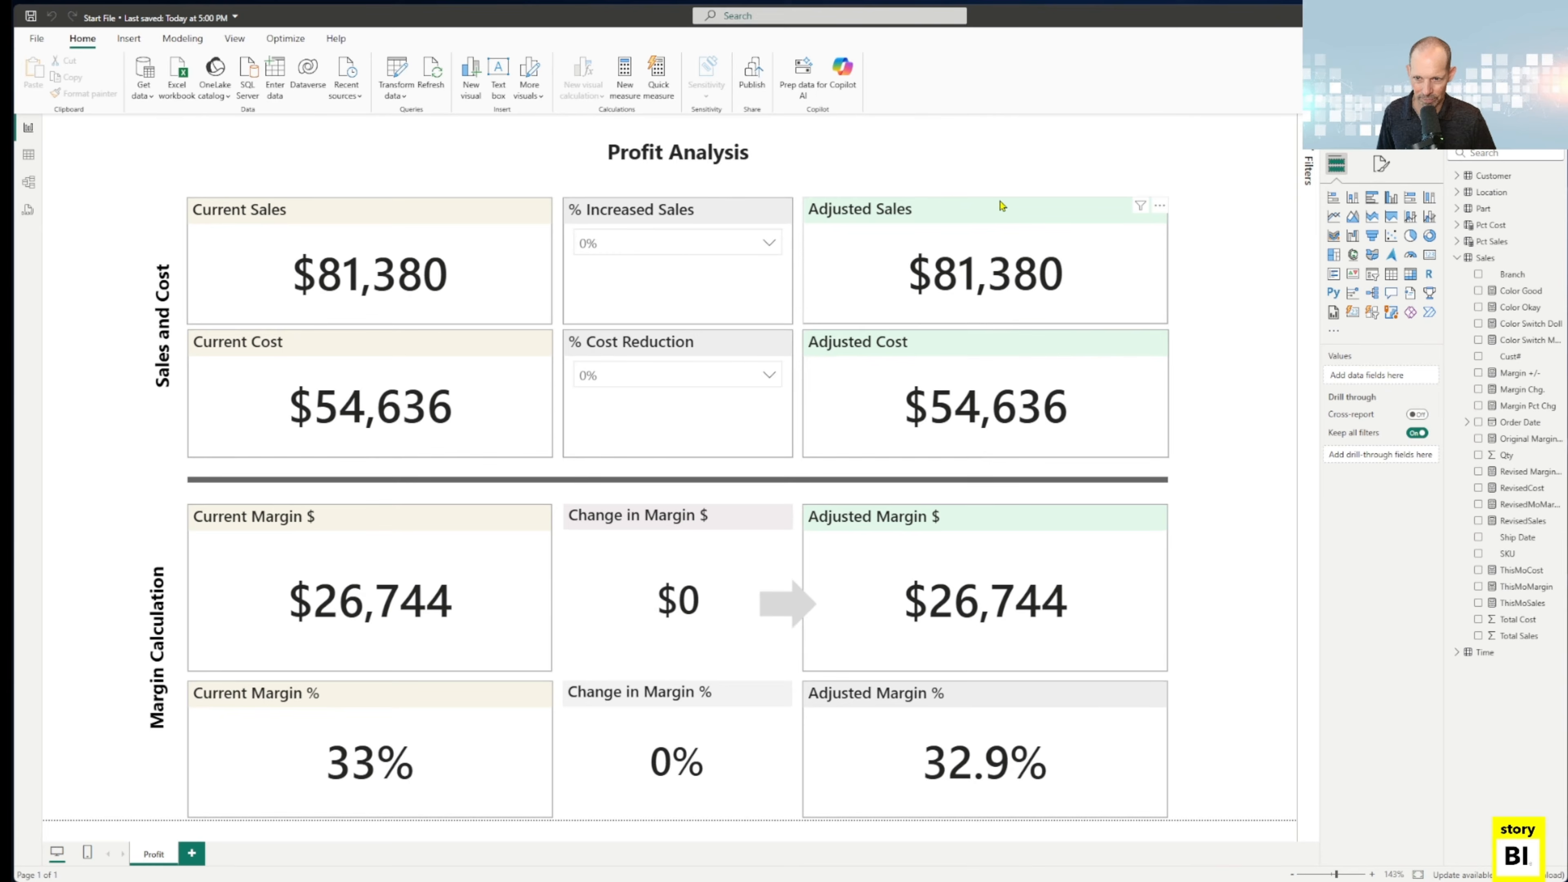
# Open the RevisedSales measure used by the Adjusted Sales card and examine how __pctsales reads the Pct Sales Value column.
pyautogui.click(999, 214)
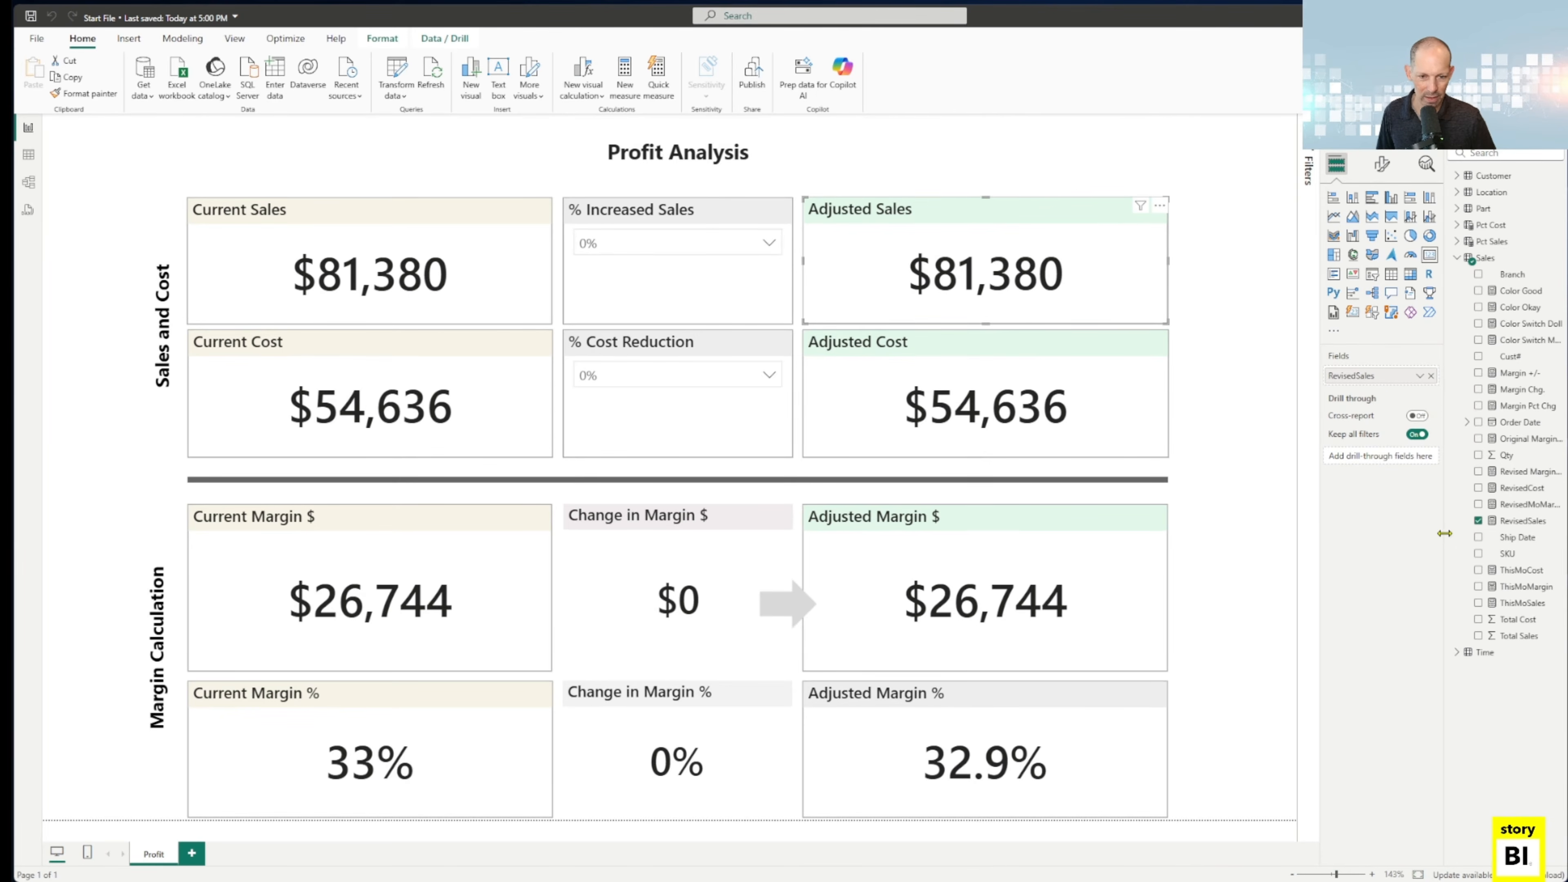
pyautogui.moveTo(1446, 540); pyautogui.dragTo(1412, 540)
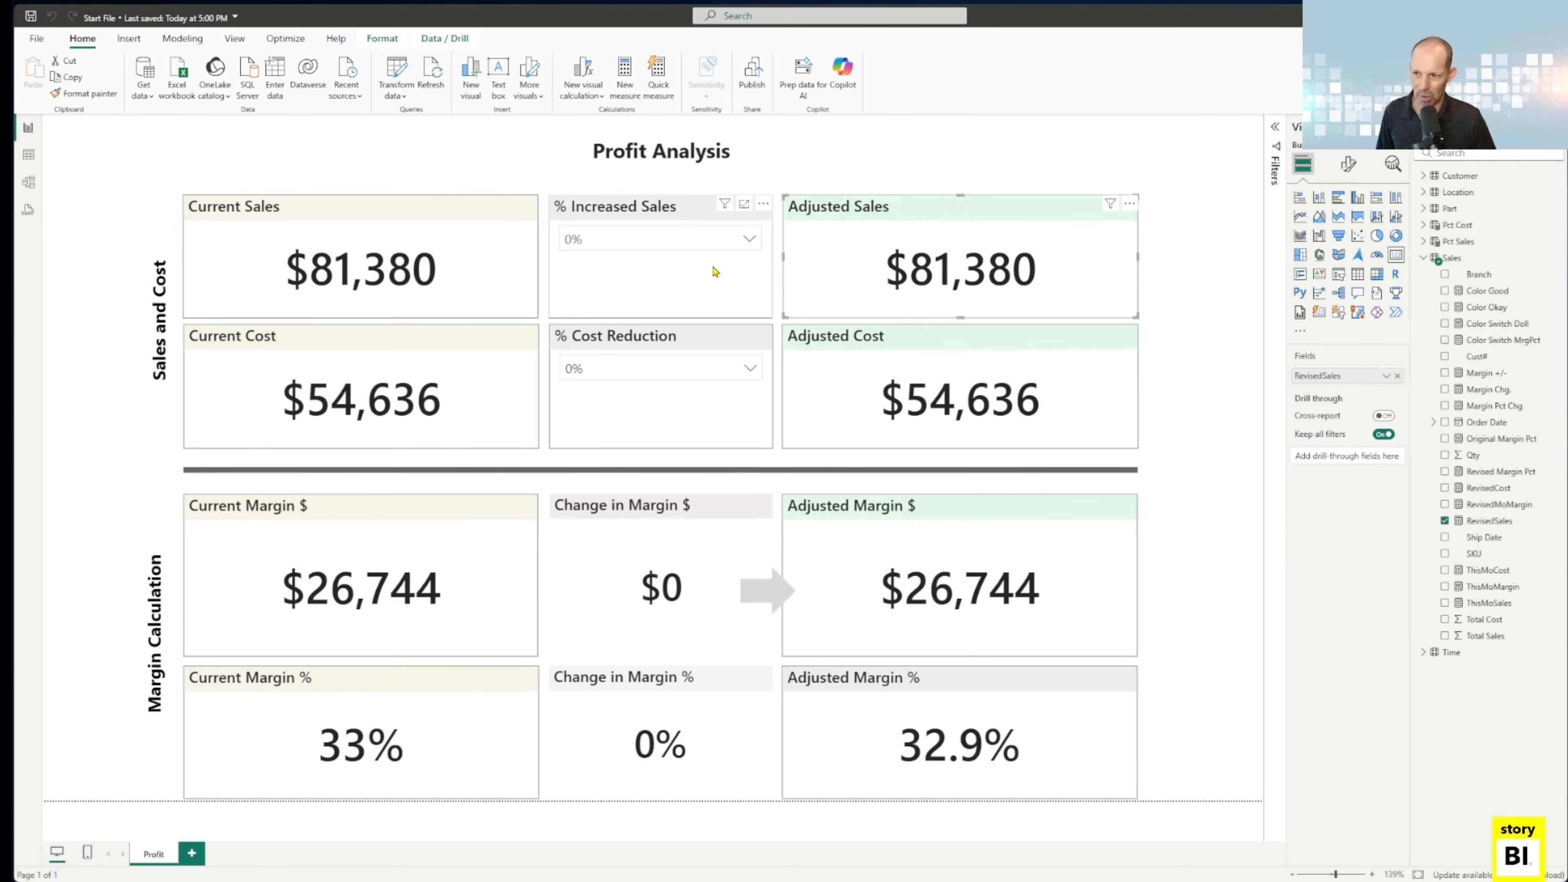
pyautogui.click(1481, 520)
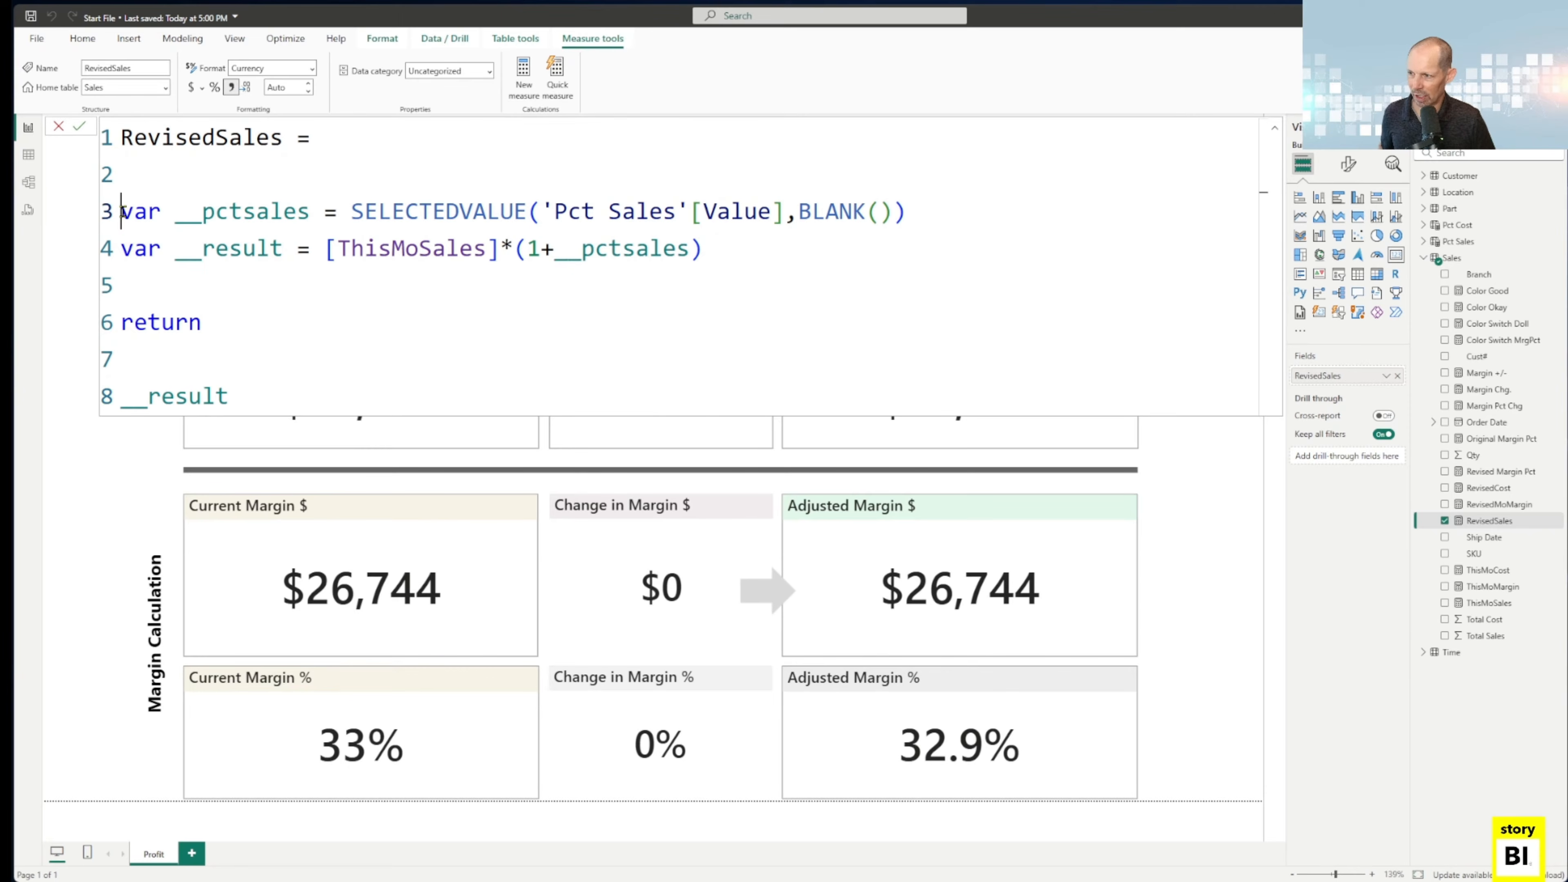
pyautogui.moveTo(122, 212); pyautogui.dragTo(785, 209)
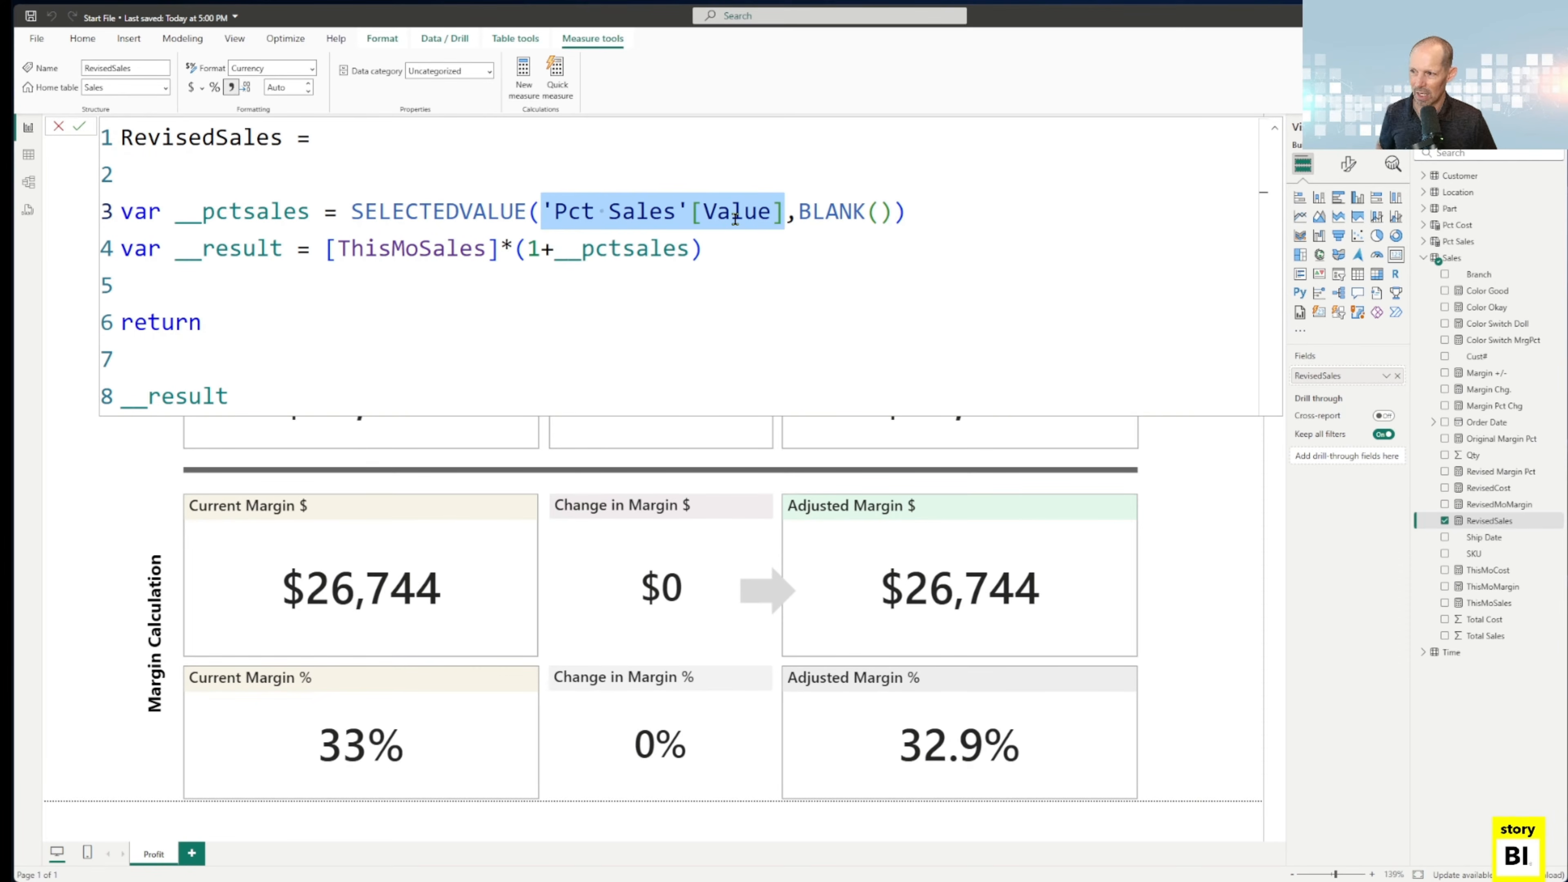
# Try replacing SELECTEDVALUE with IF(HASONEVALUE in the __pctsales variable of the RevisedSales measure.
pyautogui.moveTo(352, 213); pyautogui.dragTo(526, 211)
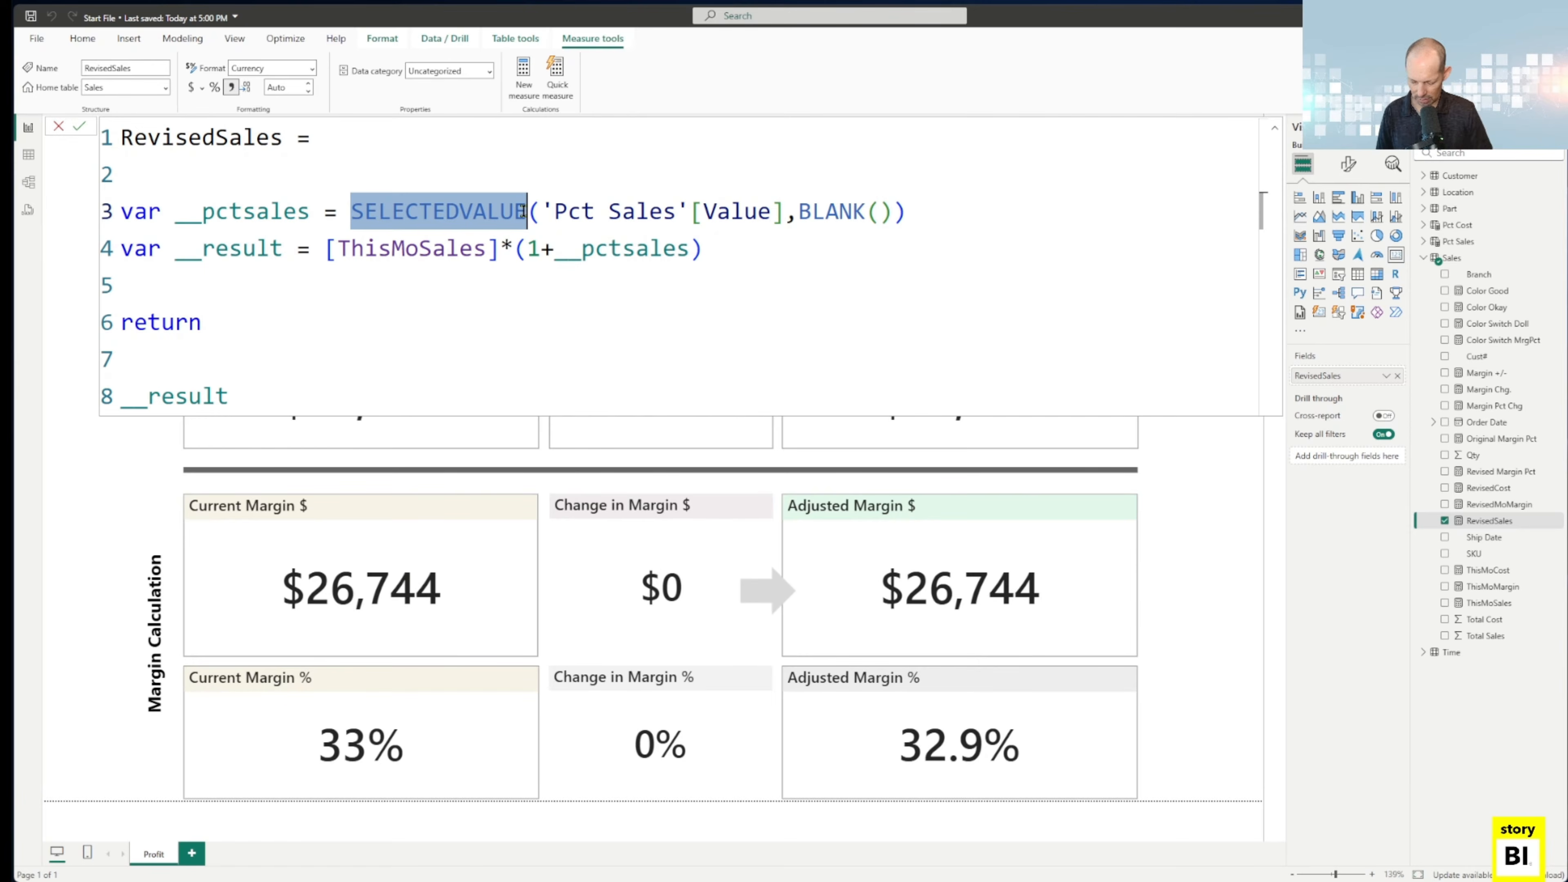
pyautogui.write('IF(')
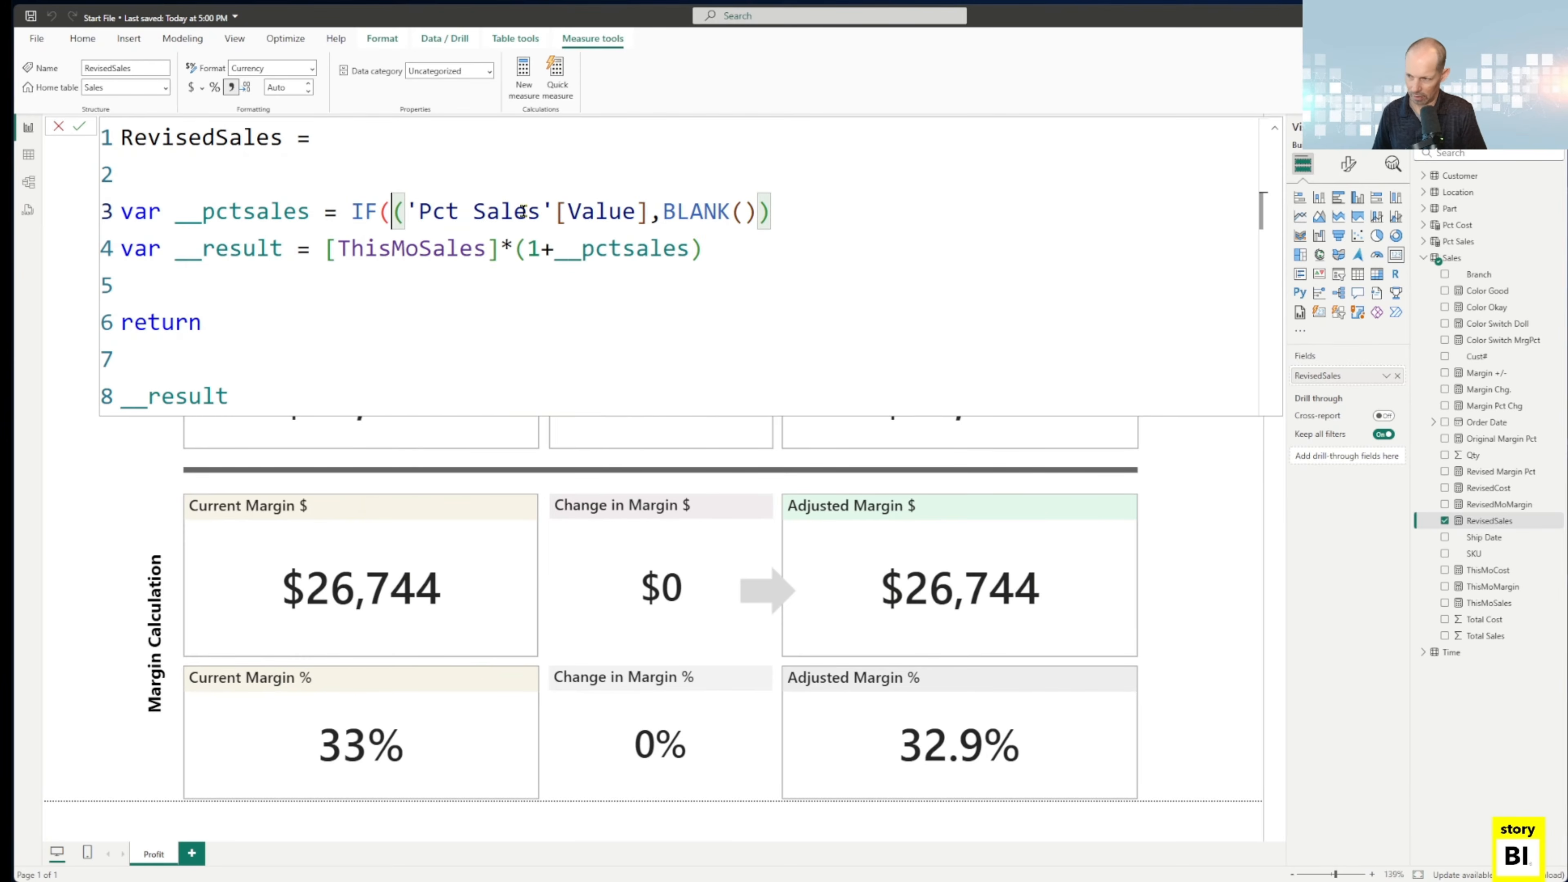
pyautogui.write('HAS')
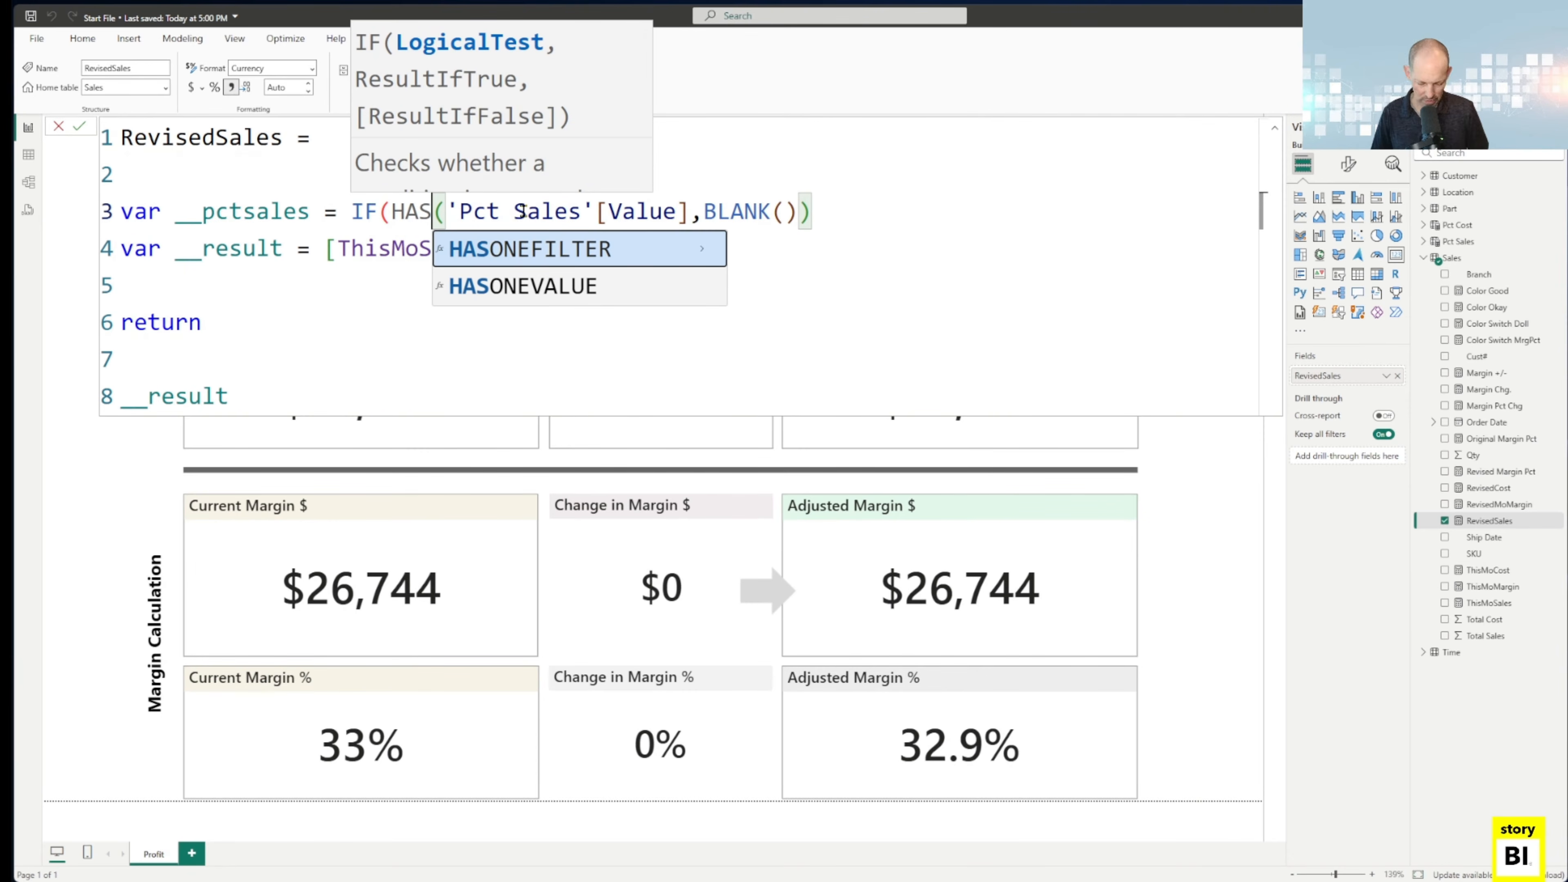
pyautogui.press('Down')
pyautogui.press('Tab')
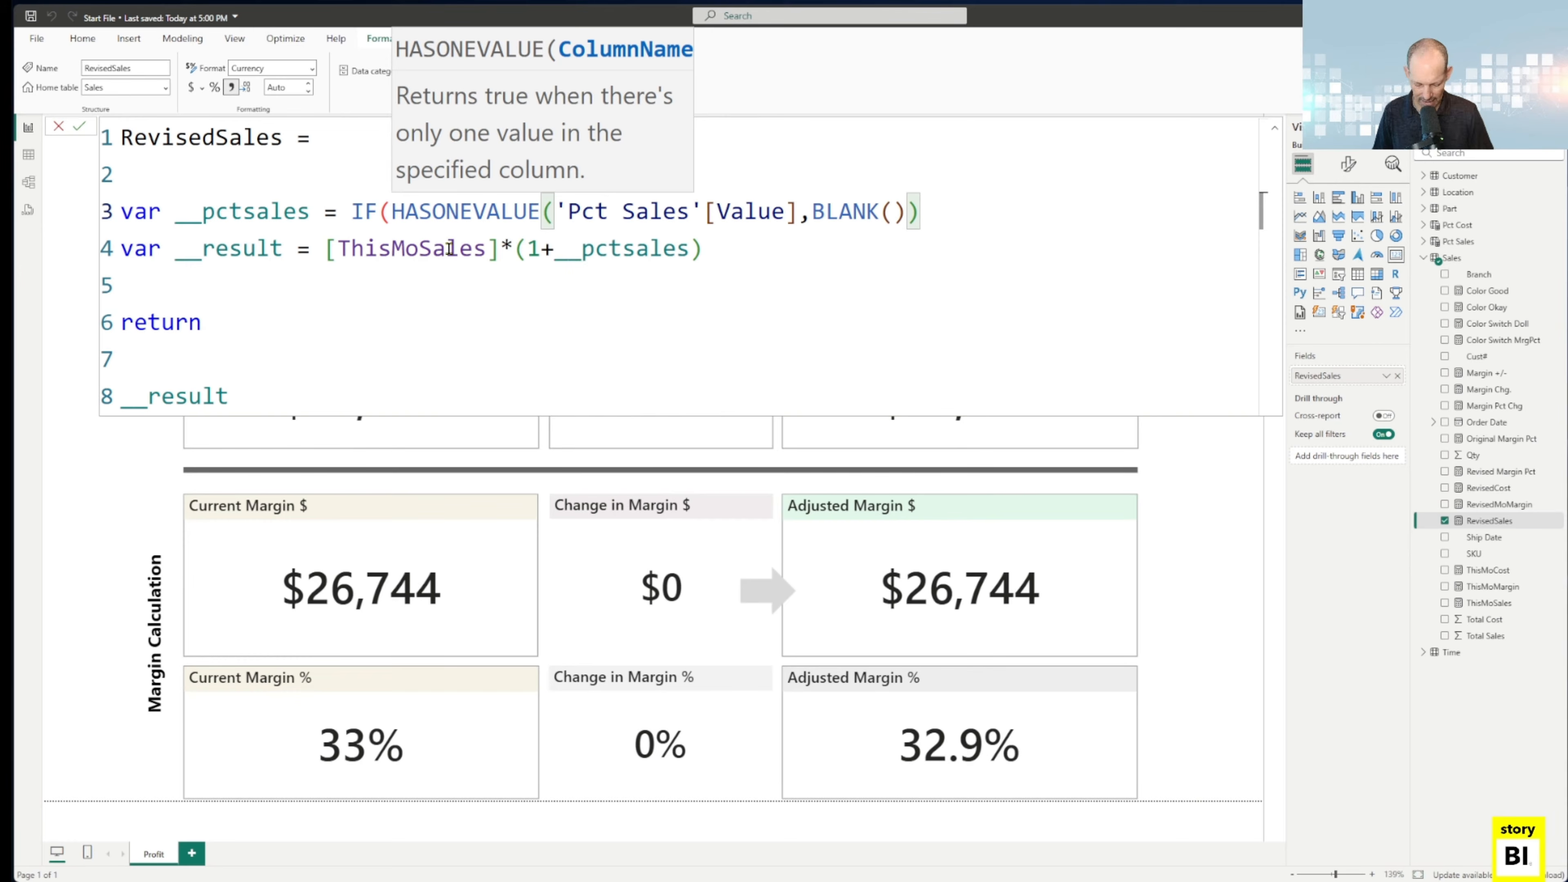
# Restore SELECTEDVALUE around 'Pct Sales'[Value] with the BLANK() alternate in the __pctsales variable, and commit the formula.
pyautogui.press('BackSpace')
pyautogui.press('BackSpace')
pyautogui.press('BackSpace')
pyautogui.press('BackSpace')
pyautogui.press('BackSpace')
pyautogui.press('BackSpace')
pyautogui.press('BackSpace')
pyautogui.press('BackSpace')
pyautogui.press('BackSpace')
pyautogui.press('BackSpace')
pyautogui.press('BackSpace')
pyautogui.press('BackSpace')
pyautogui.press('BackSpace')
pyautogui.press('BackSpace')
pyautogui.press('BackSpace')
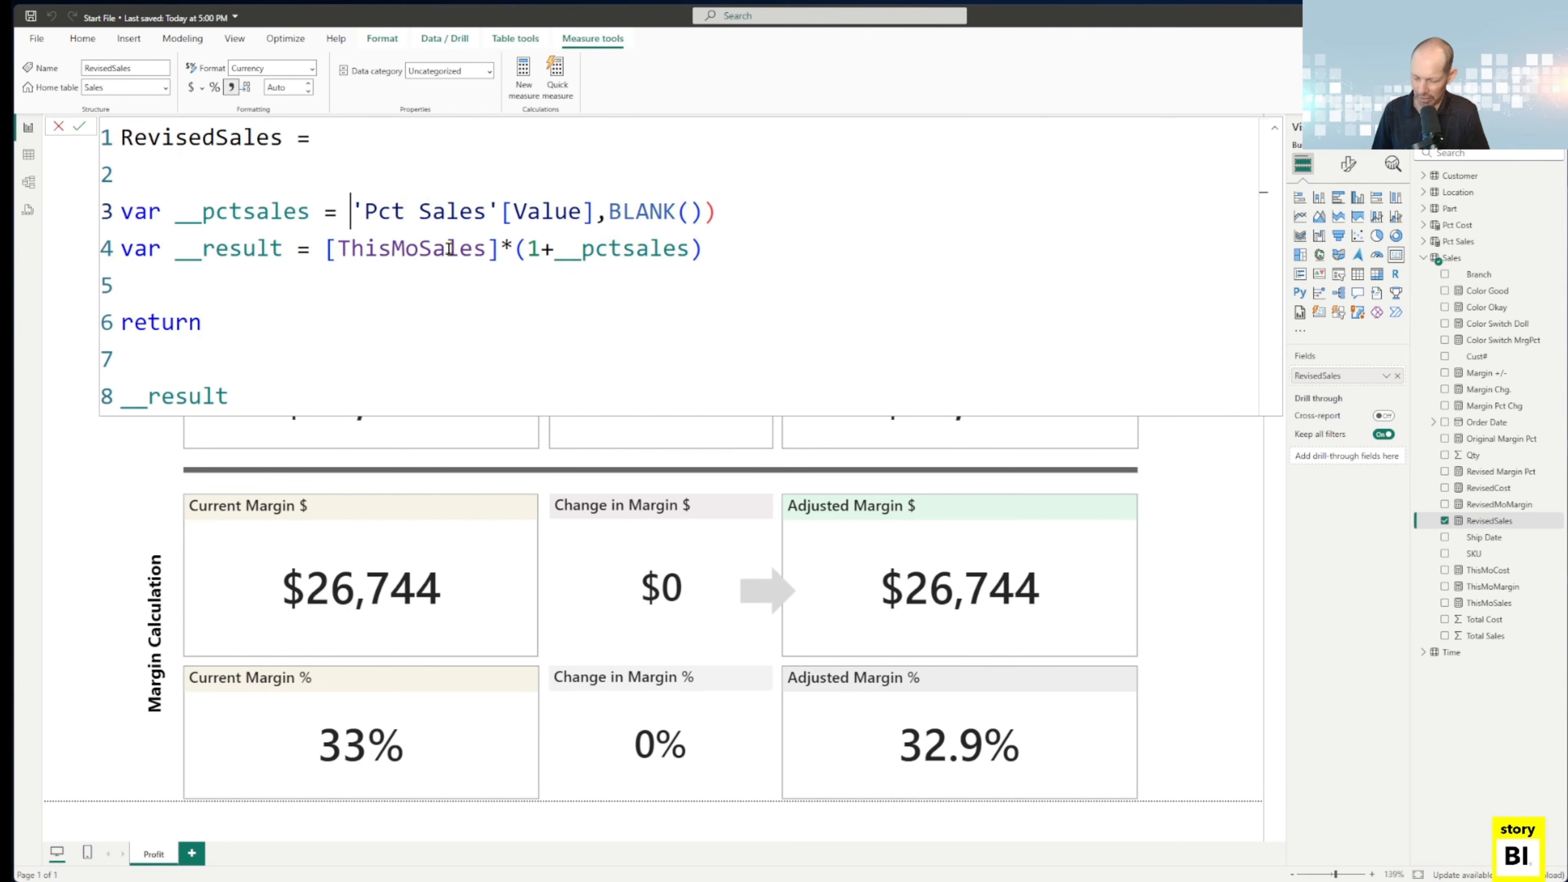
pyautogui.write('SE')
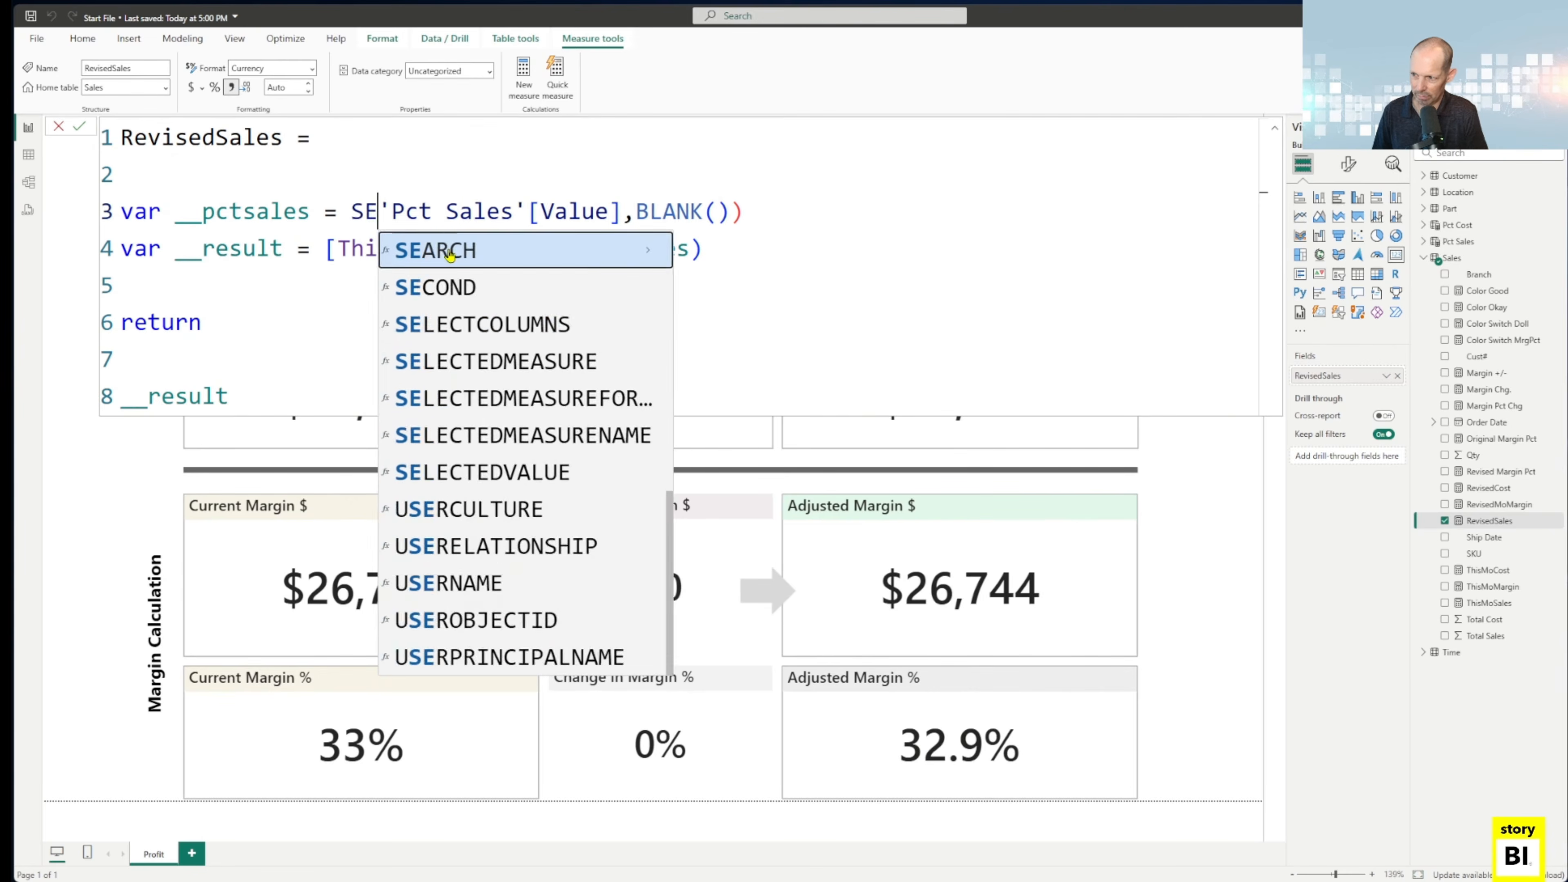
pyautogui.write('LECTE')
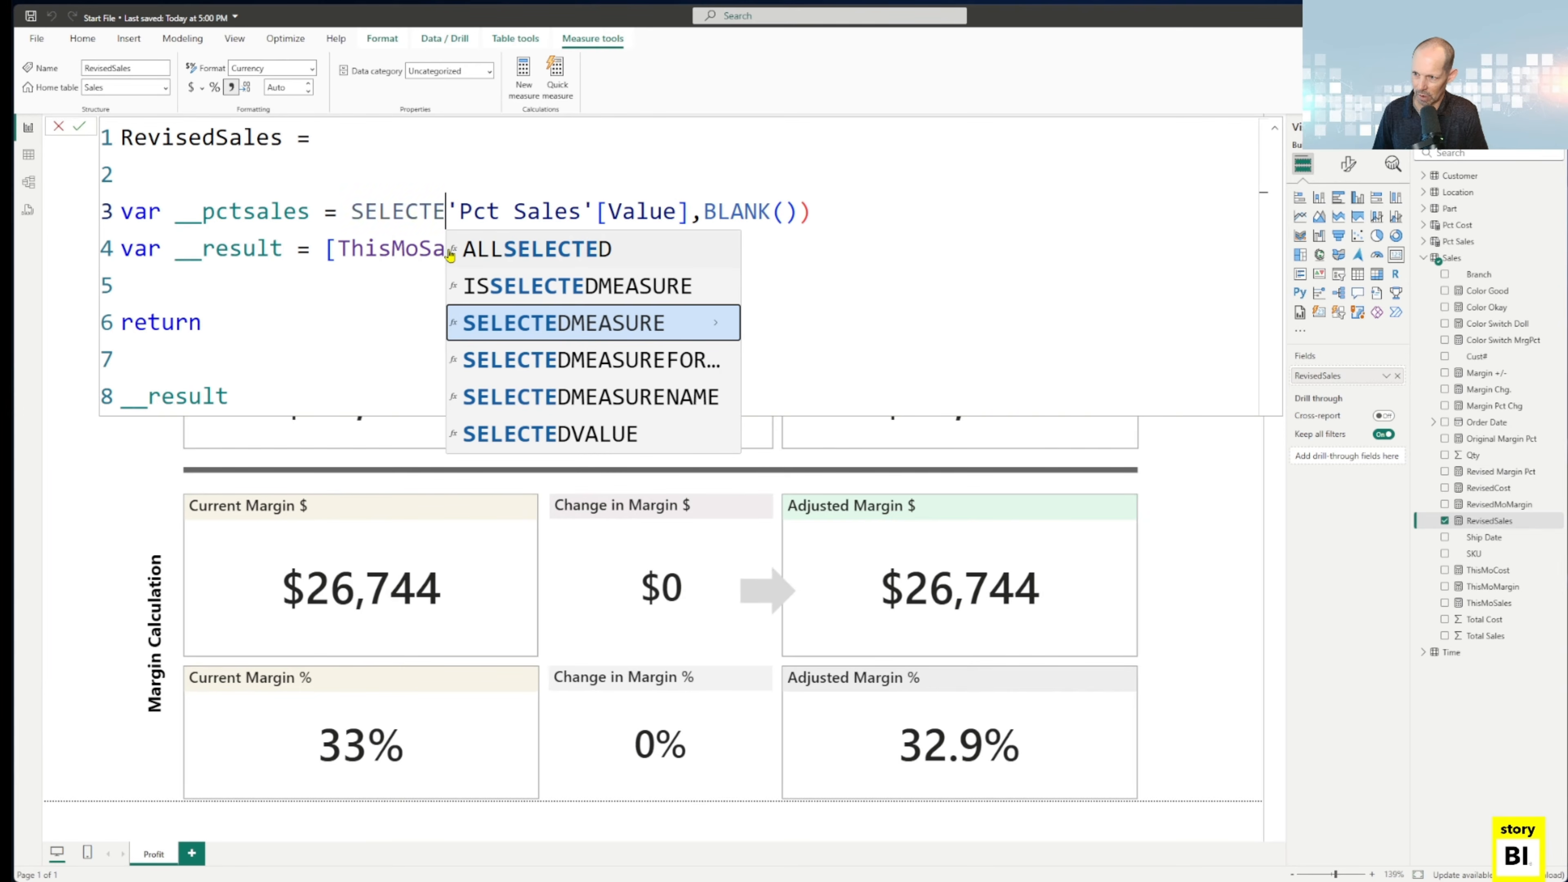
pyautogui.press('Down')
pyautogui.press('Down')
pyautogui.press('Down')
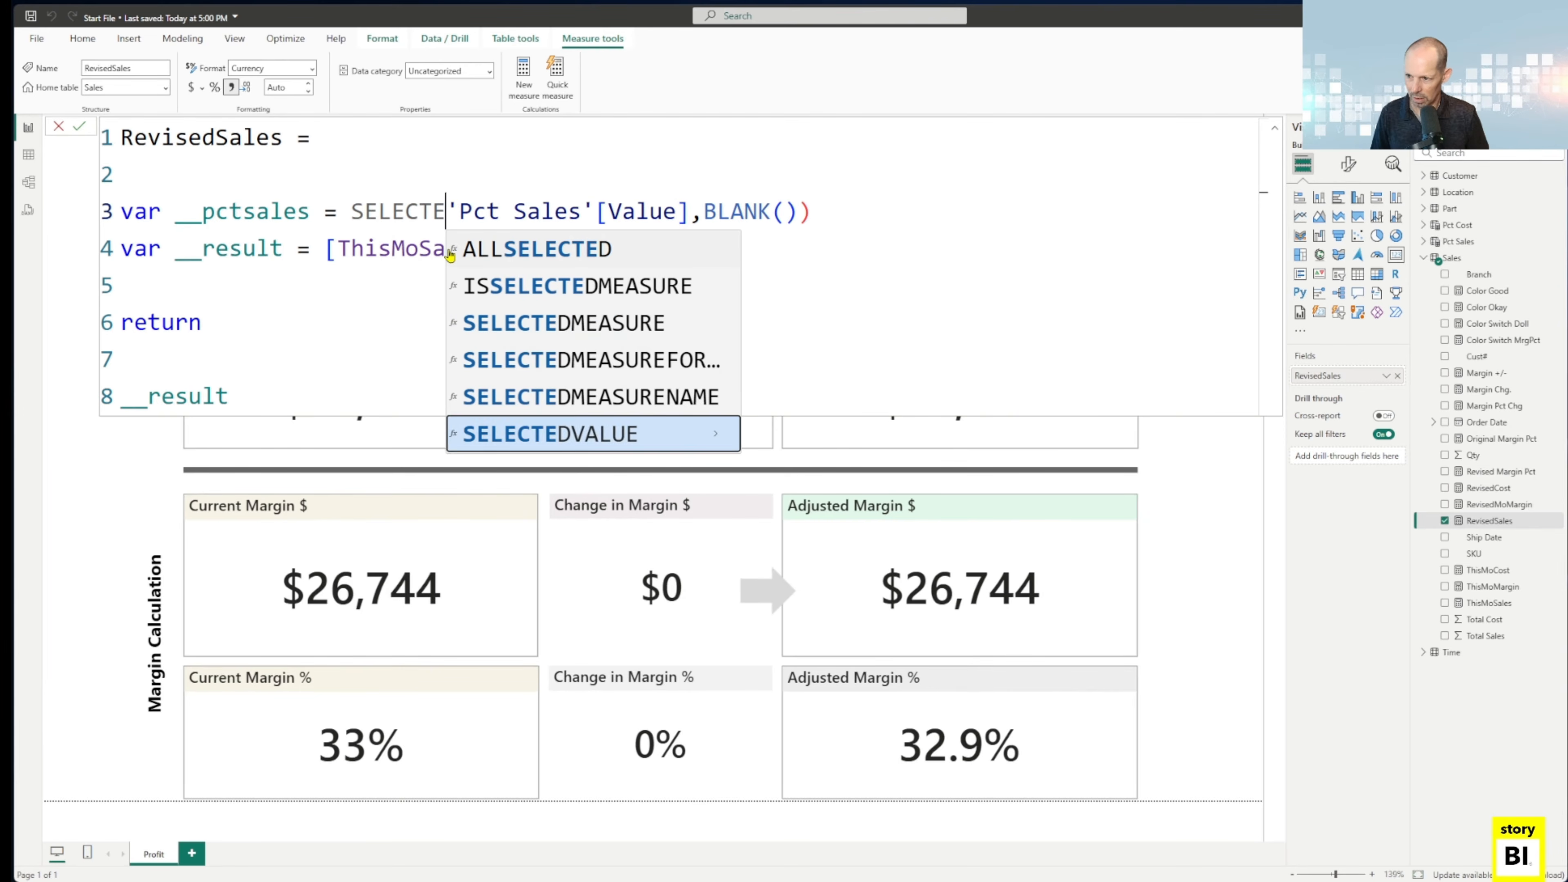
pyautogui.press('Down')
pyautogui.press('Up')
pyautogui.press('Tab')
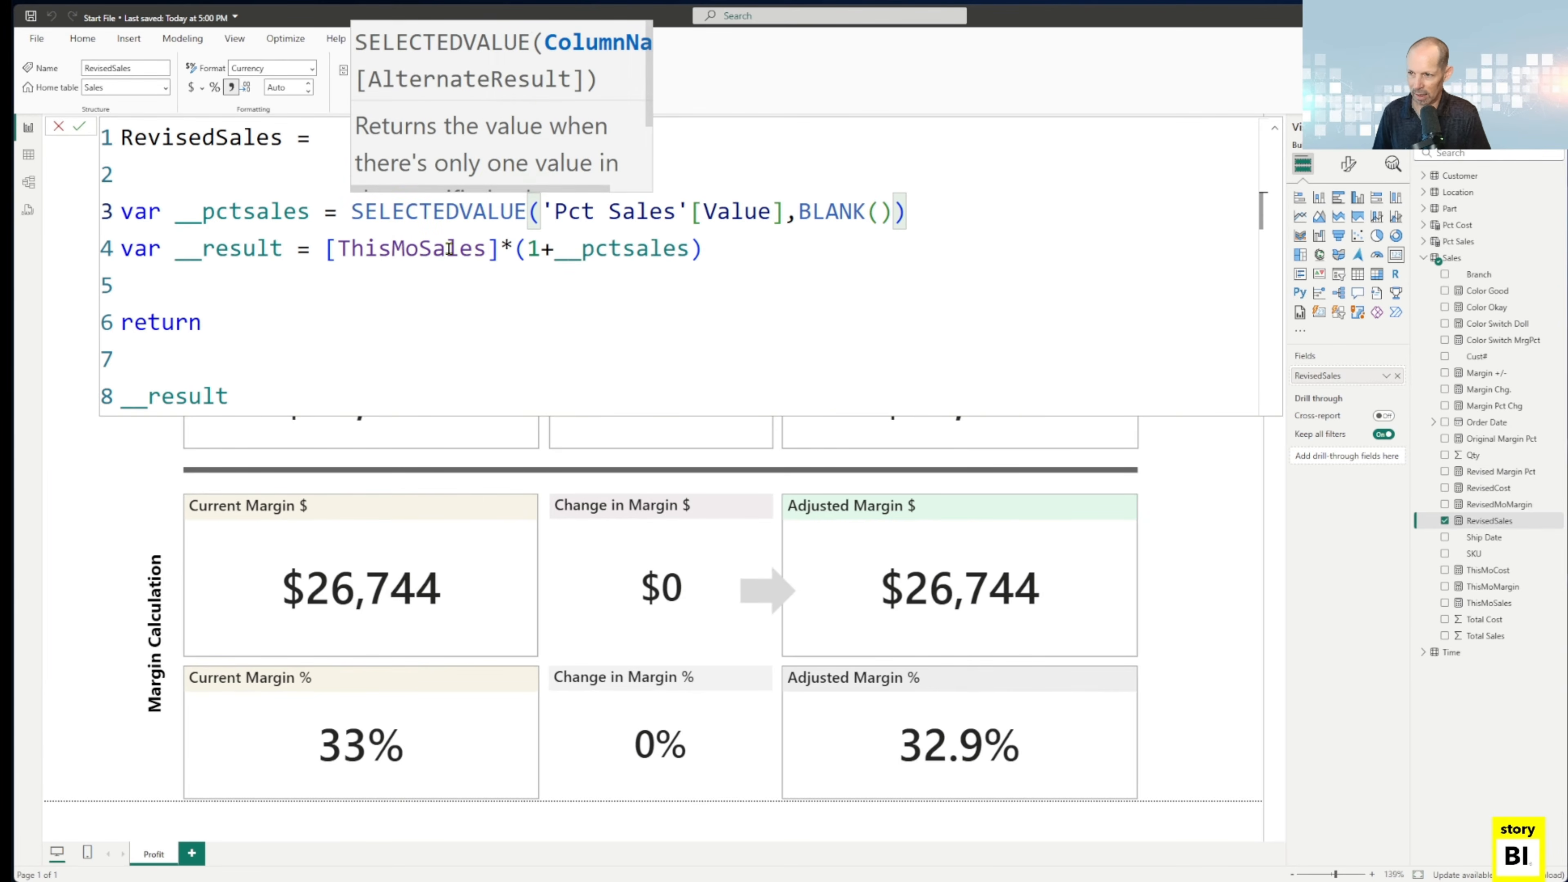
pyautogui.click(924, 208)
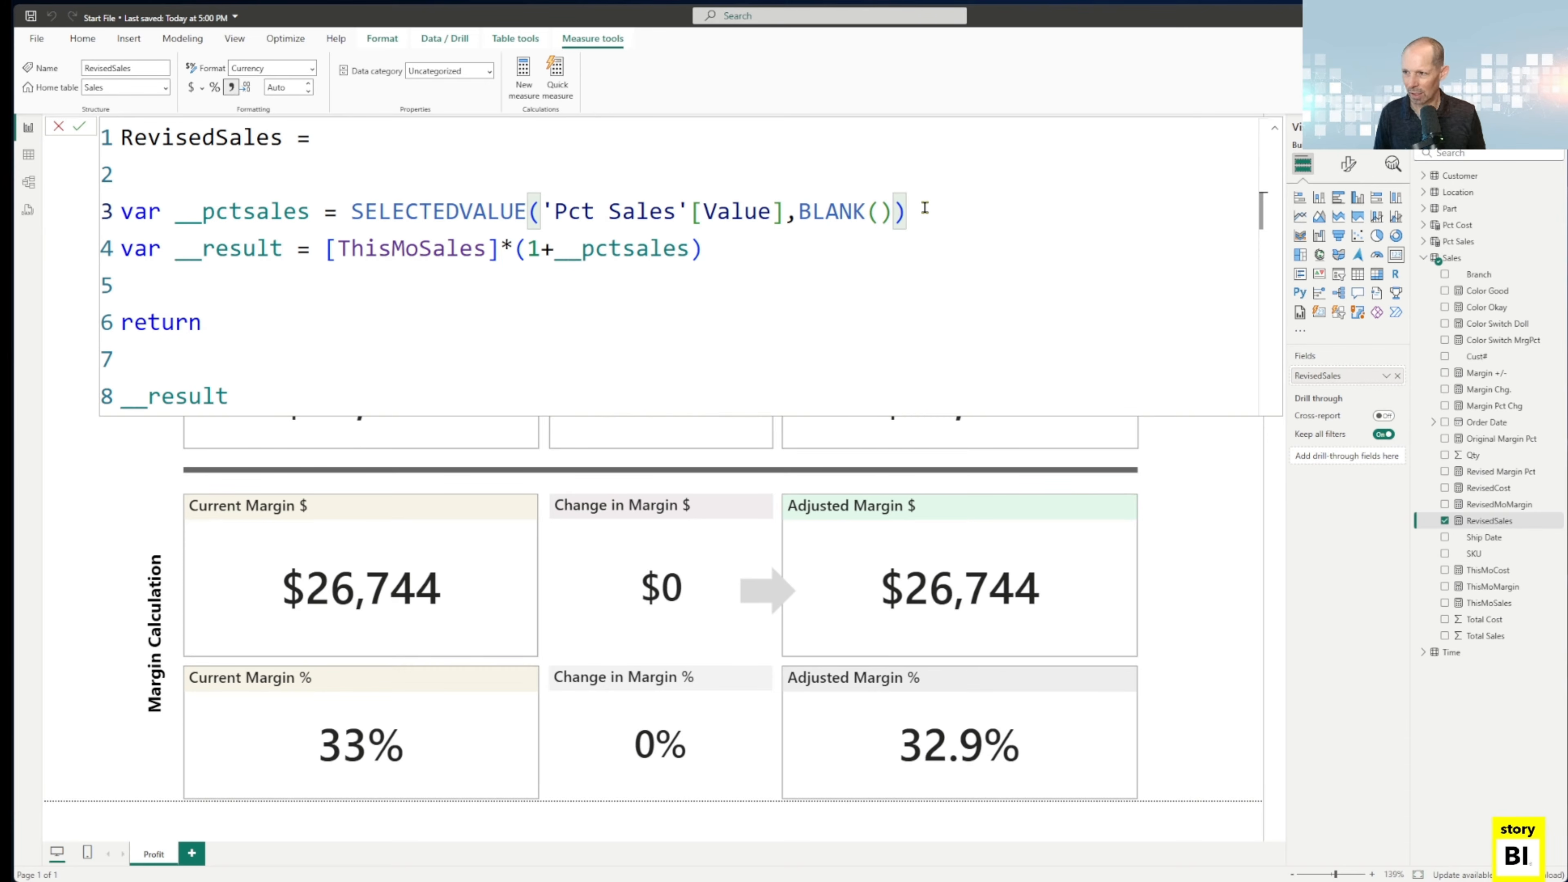
pyautogui.press('Return')
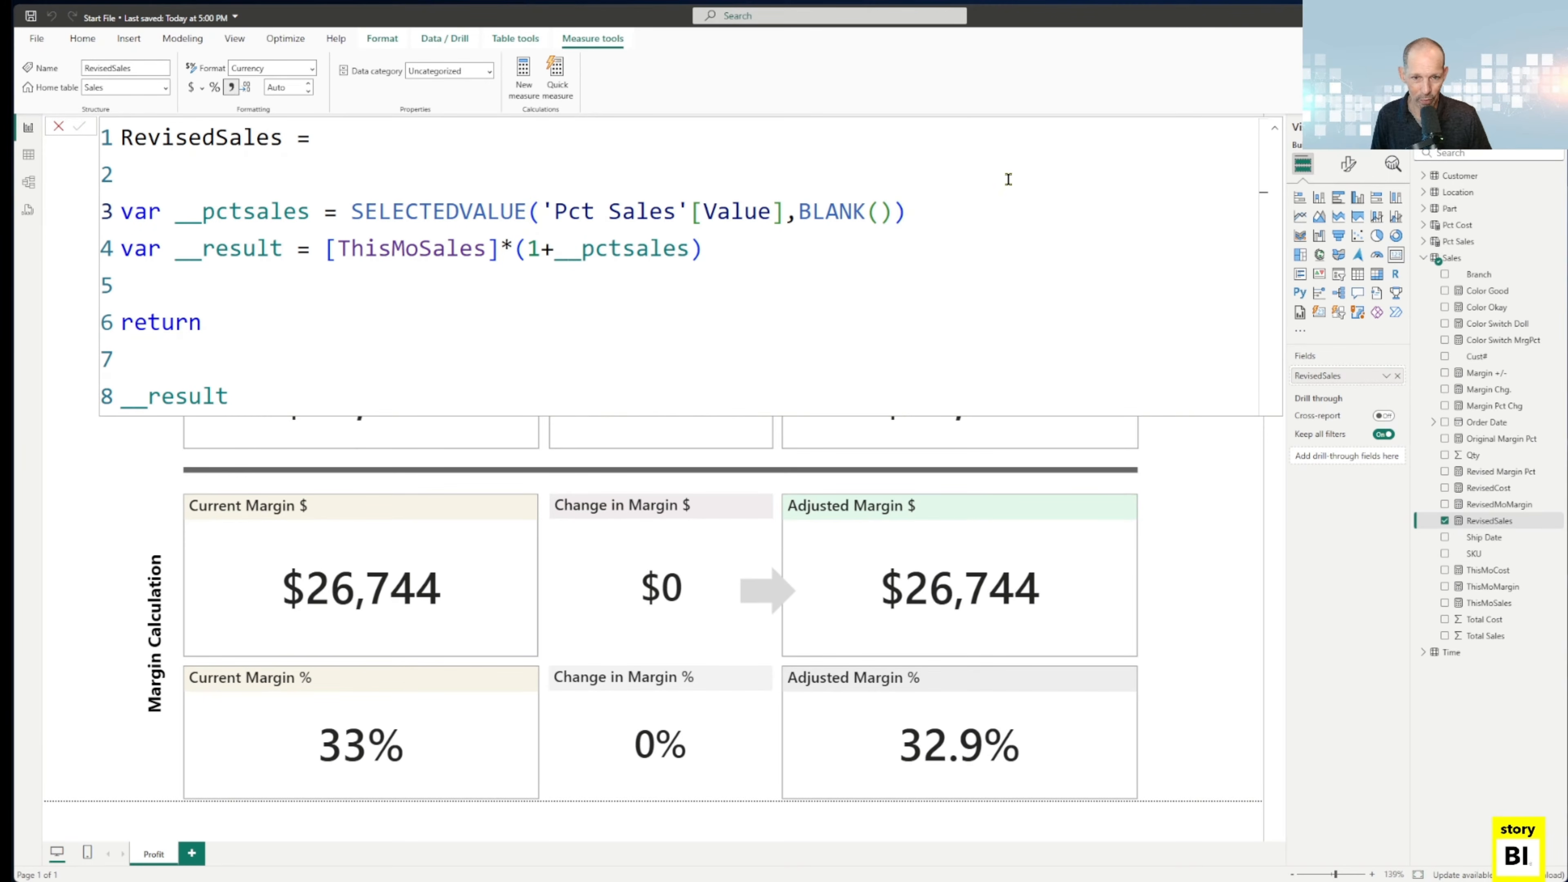
# Examine the Label and Value rows of the Pct Sales table in the table view, and return to the report.
pyautogui.click(29, 155)
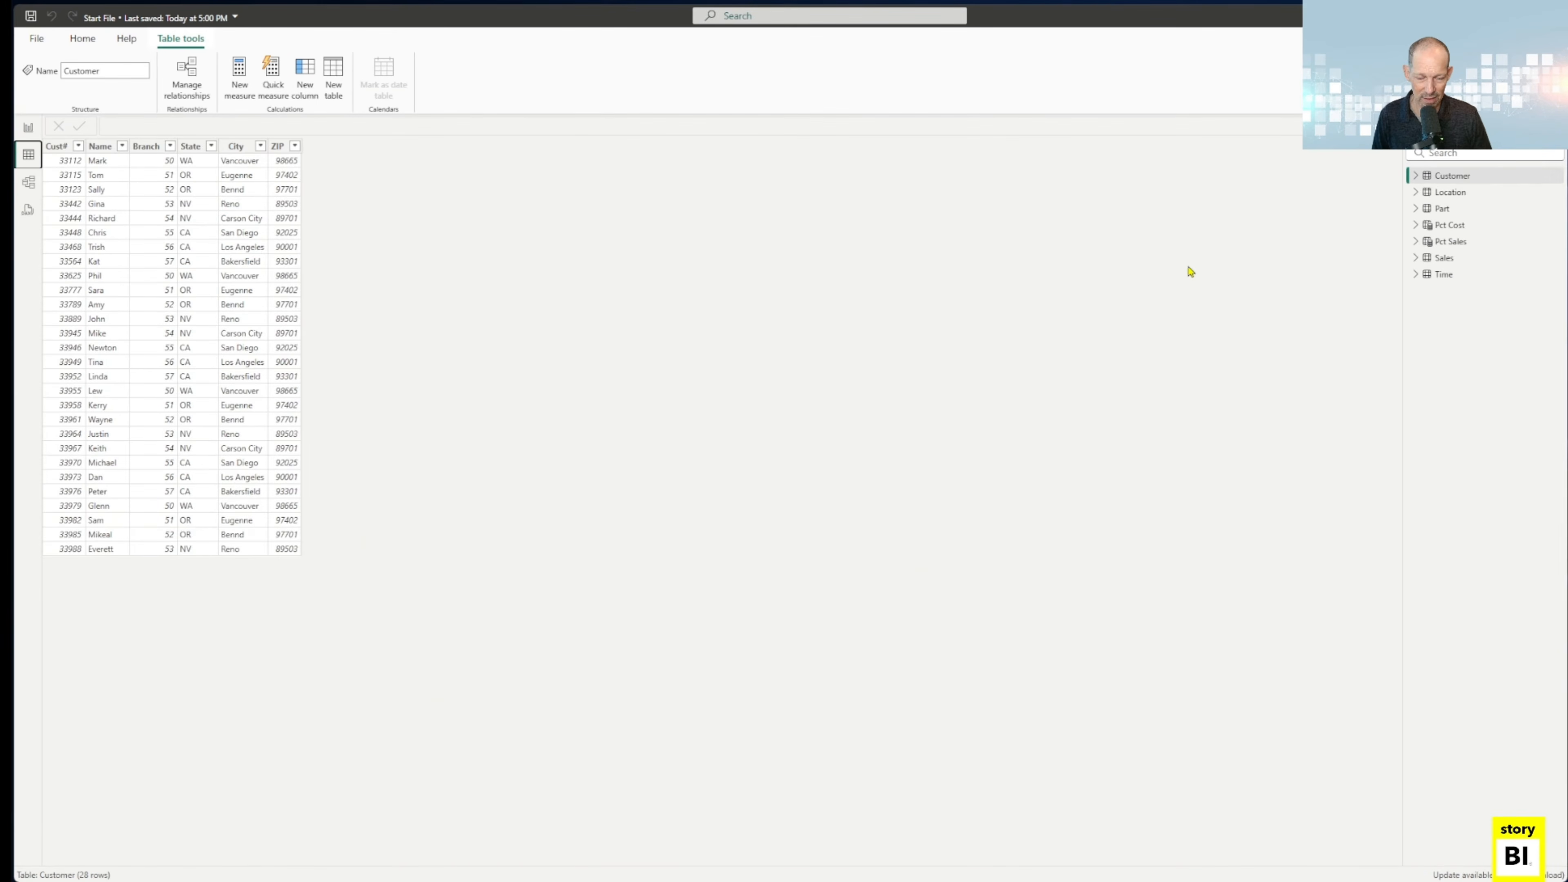
pyautogui.click(1454, 243)
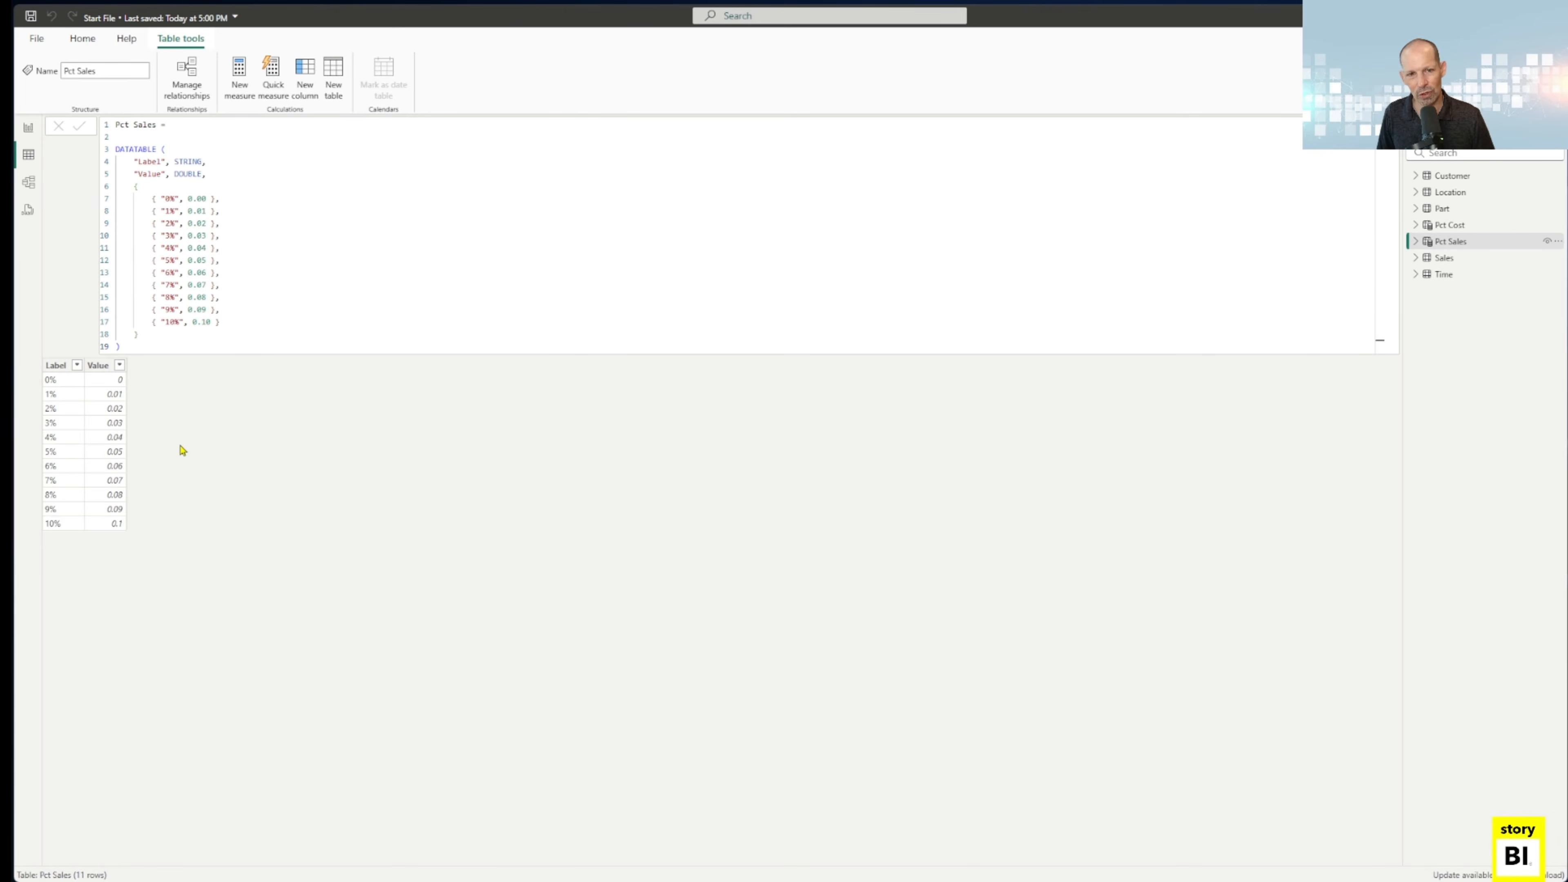
pyautogui.click(28, 128)
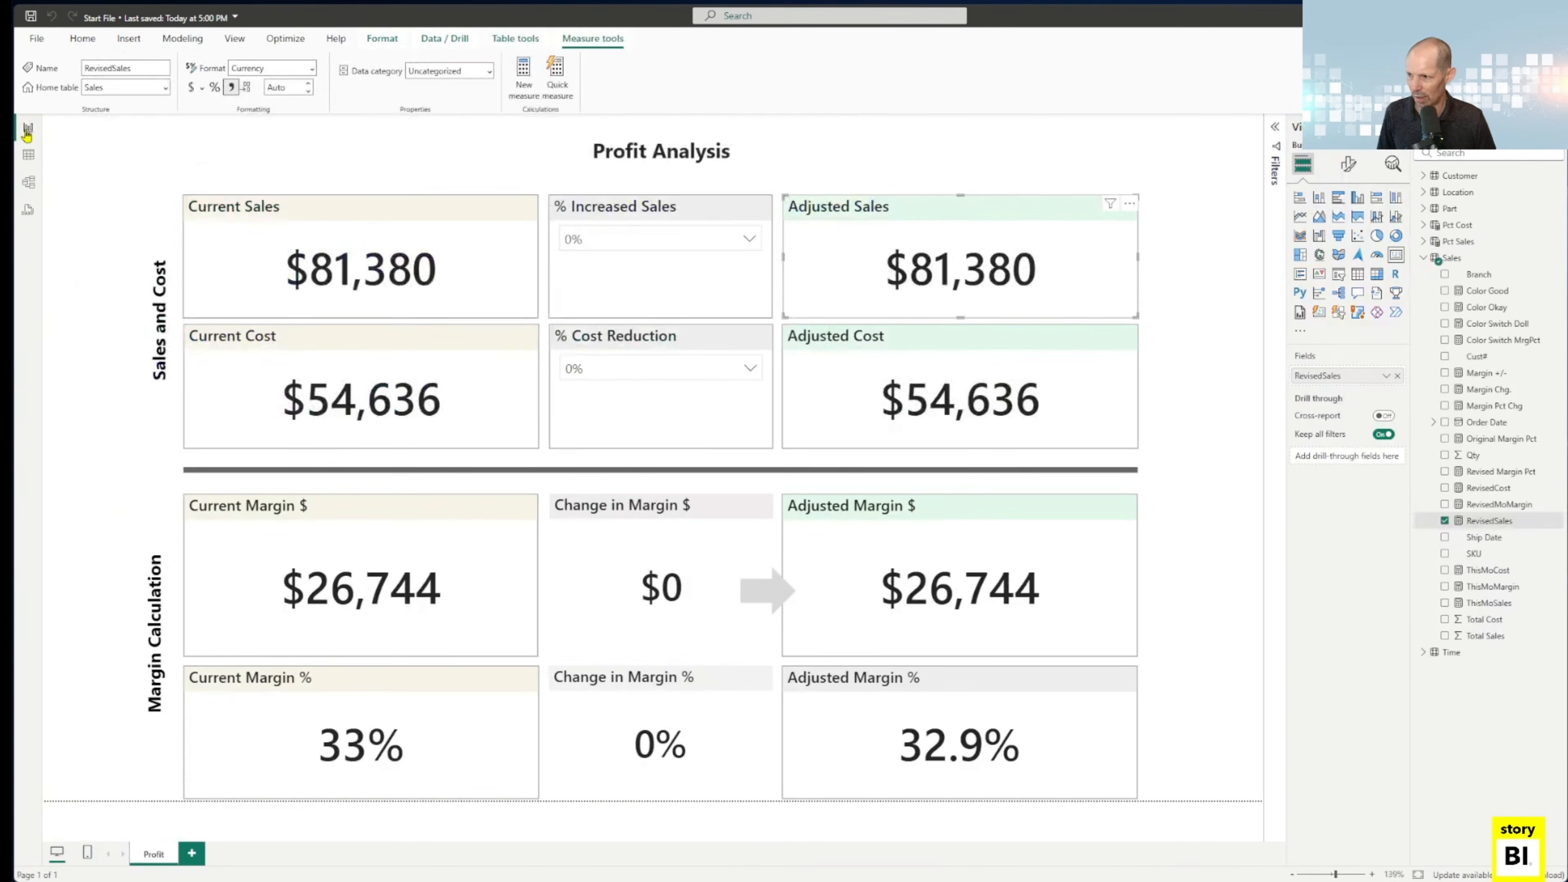
# Apply a 4% sales increase to check its effect on the adjusted sales, and set it back to 0%.
pyautogui.click(664, 252)
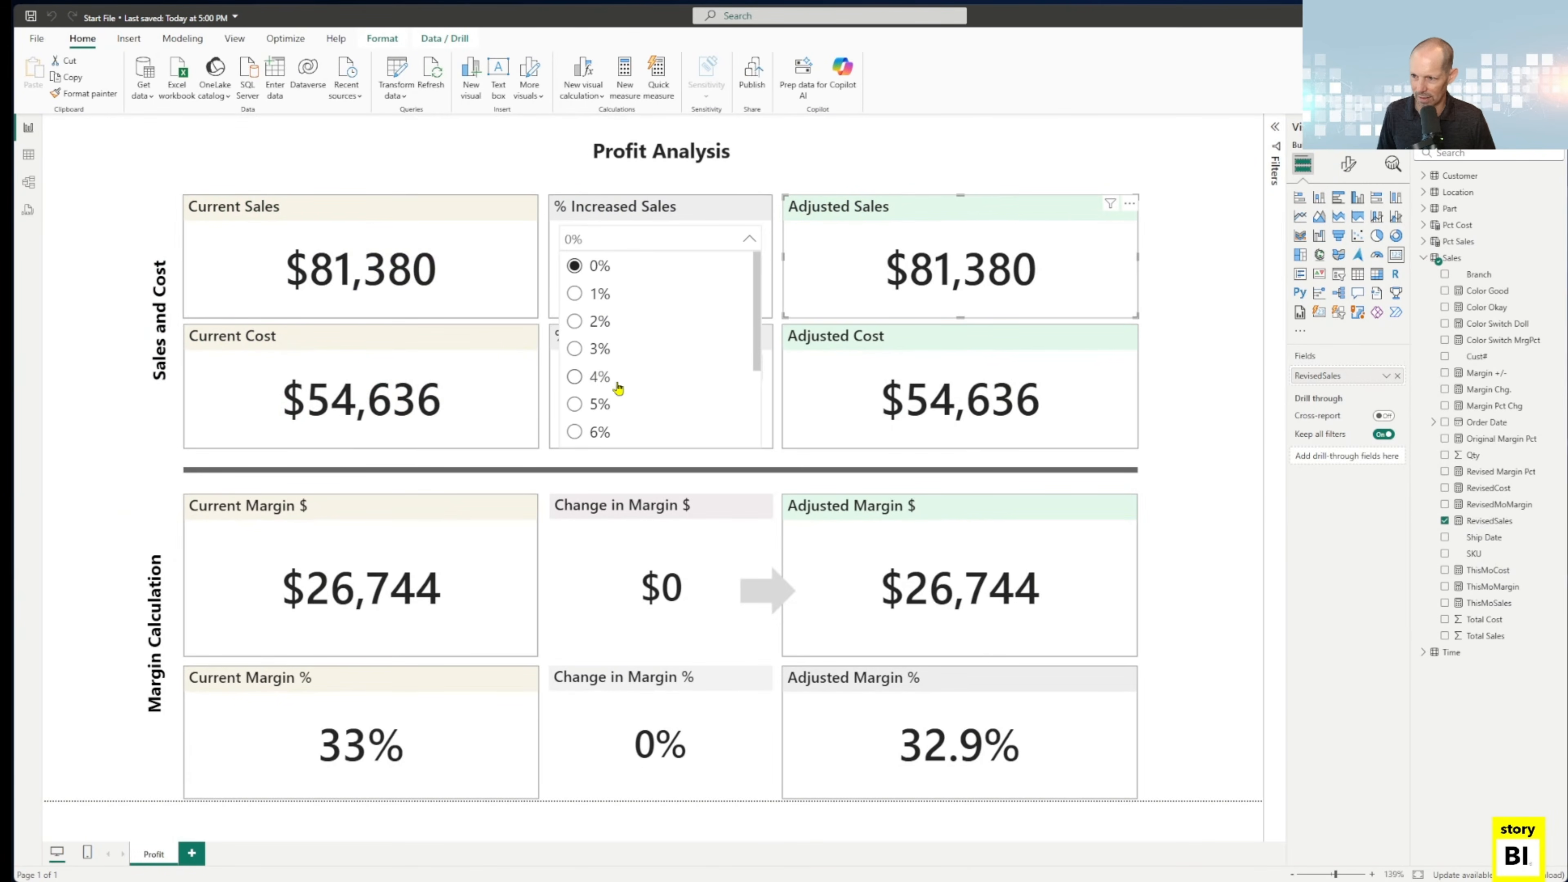
pyautogui.click(599, 383)
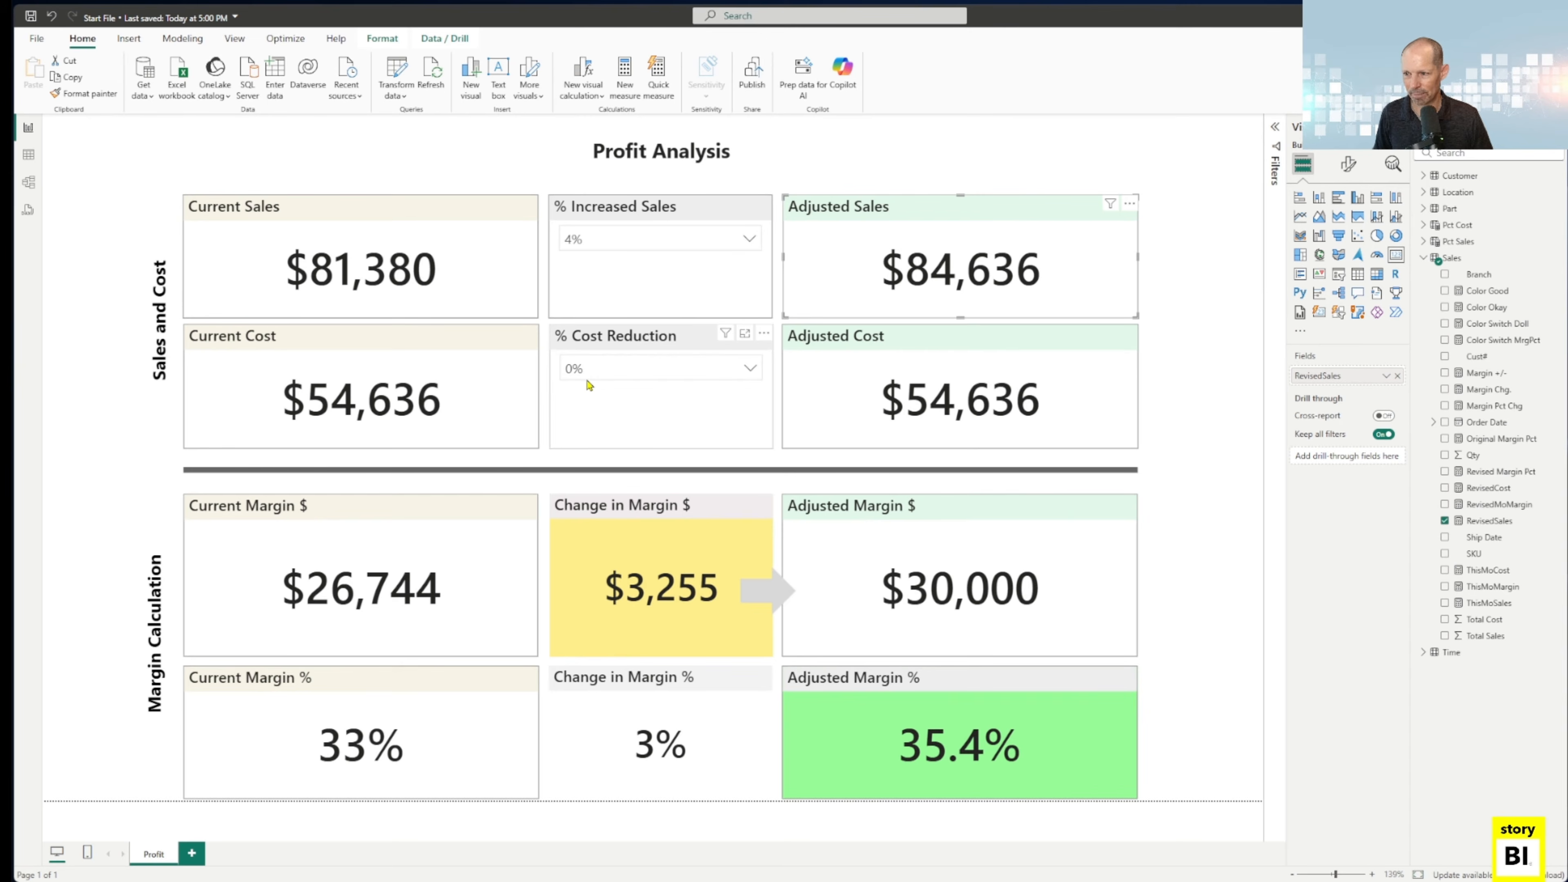
pyautogui.click(613, 246)
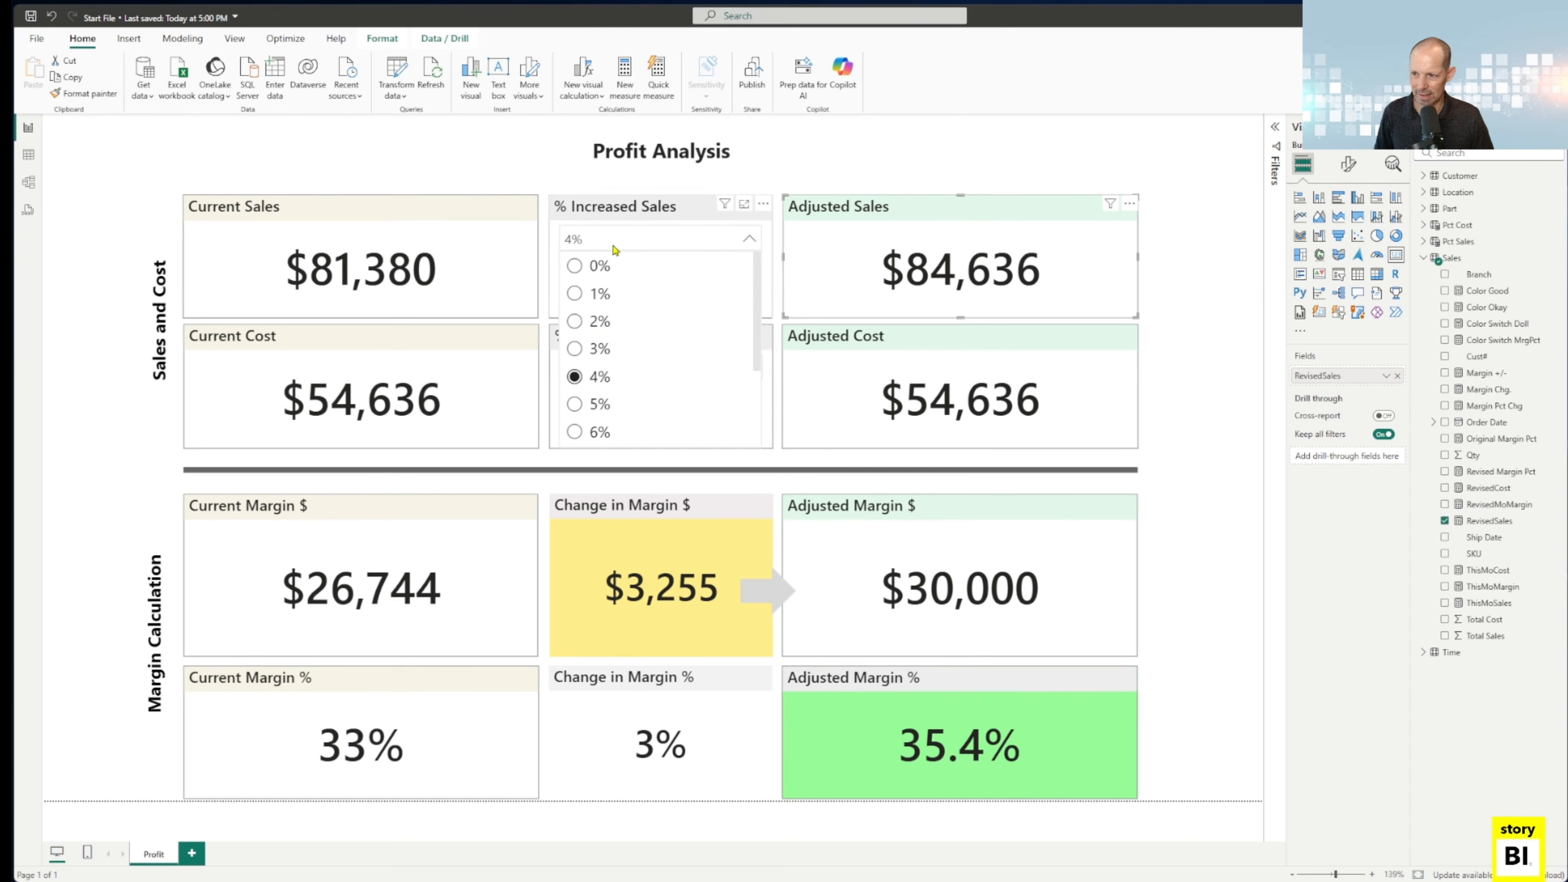
pyautogui.click(577, 378)
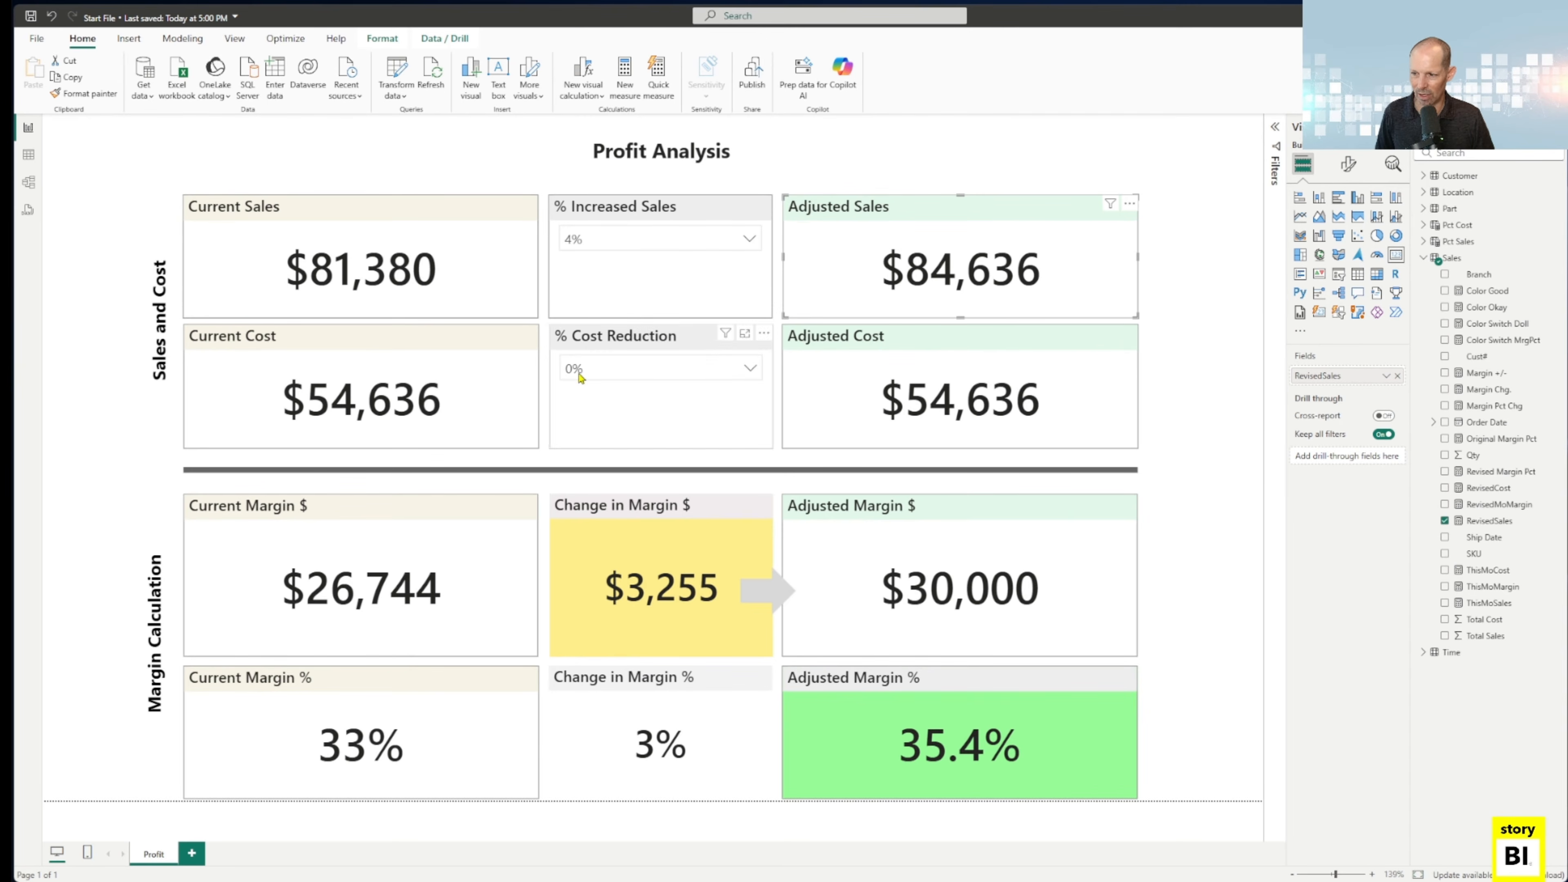
pyautogui.click(596, 246)
pyautogui.click(581, 270)
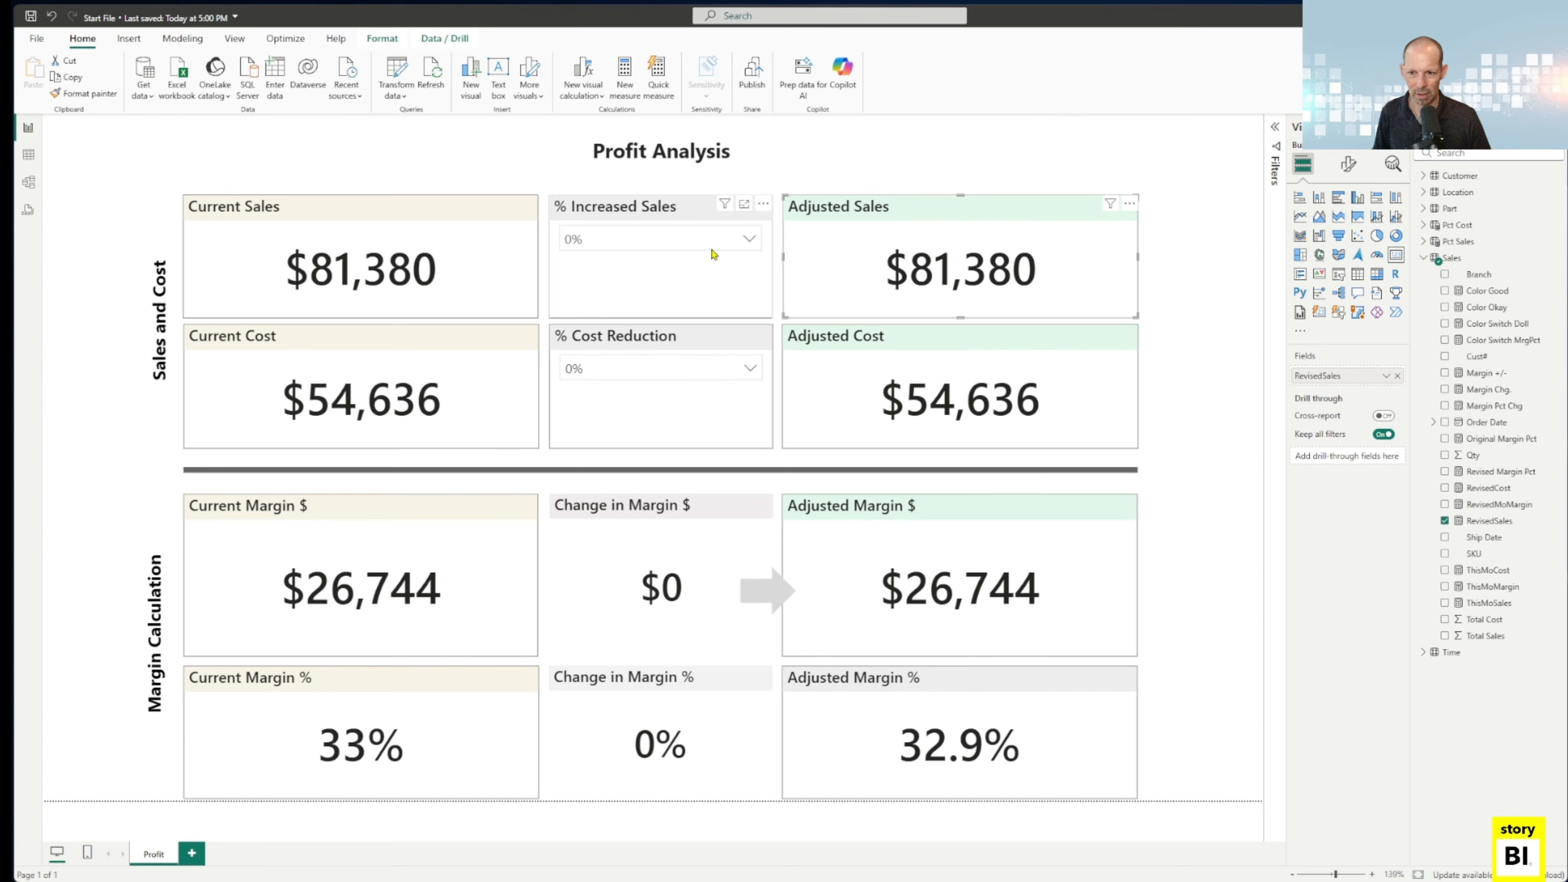
# Reopen the RevisedSales measure and examine its SELECTEDVALUE function, BLANK() alternate and the __result calculation from ThisMoSales.
pyautogui.click(1460, 524)
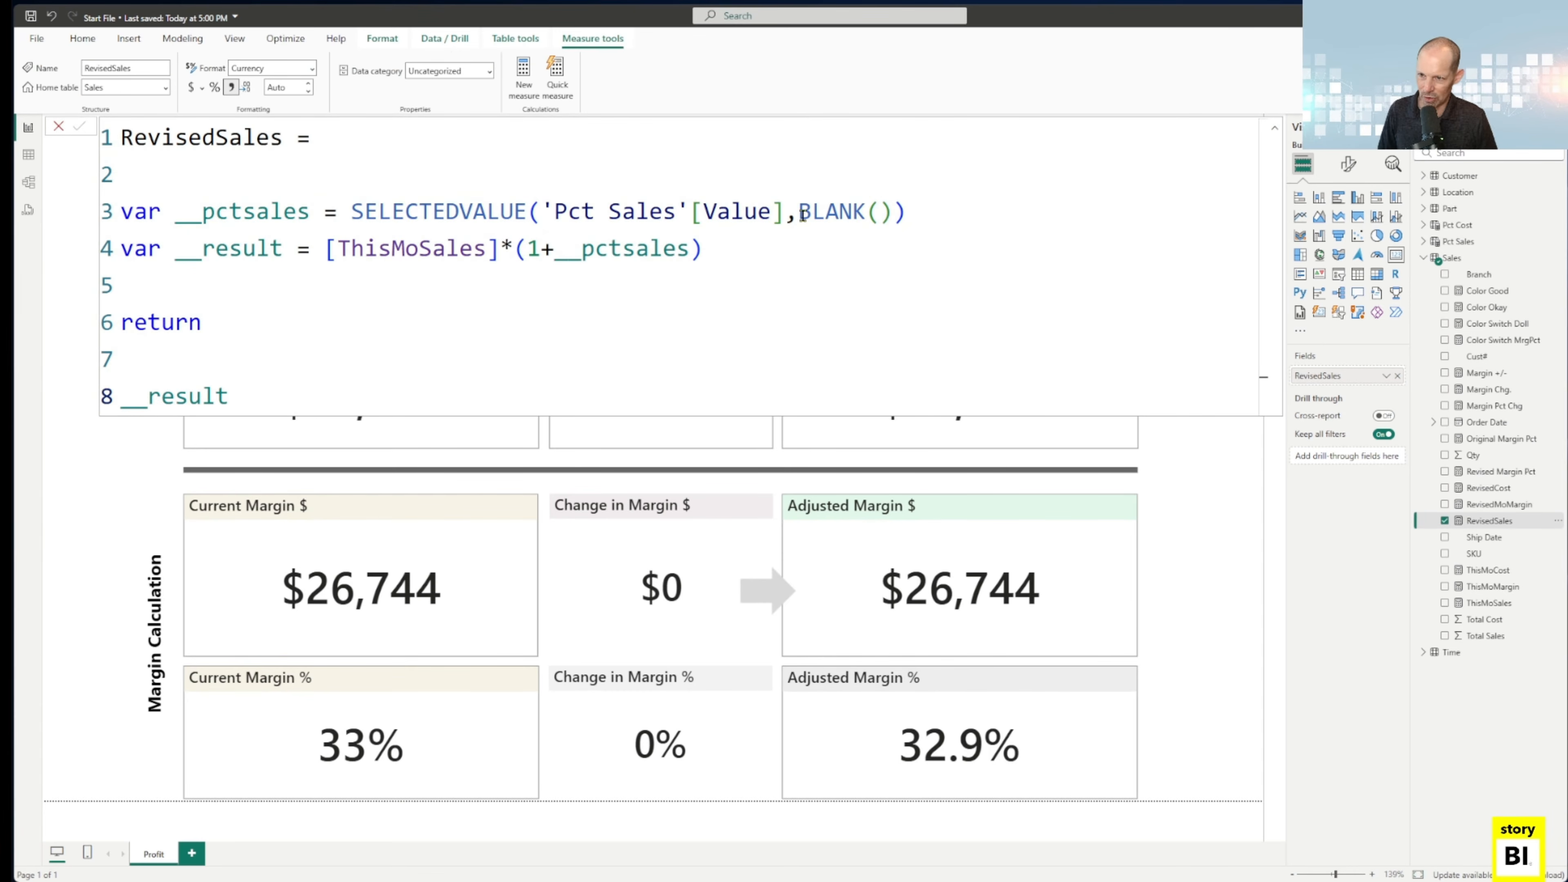
pyautogui.moveTo(802, 214); pyautogui.dragTo(913, 213)
pyautogui.click(350, 211)
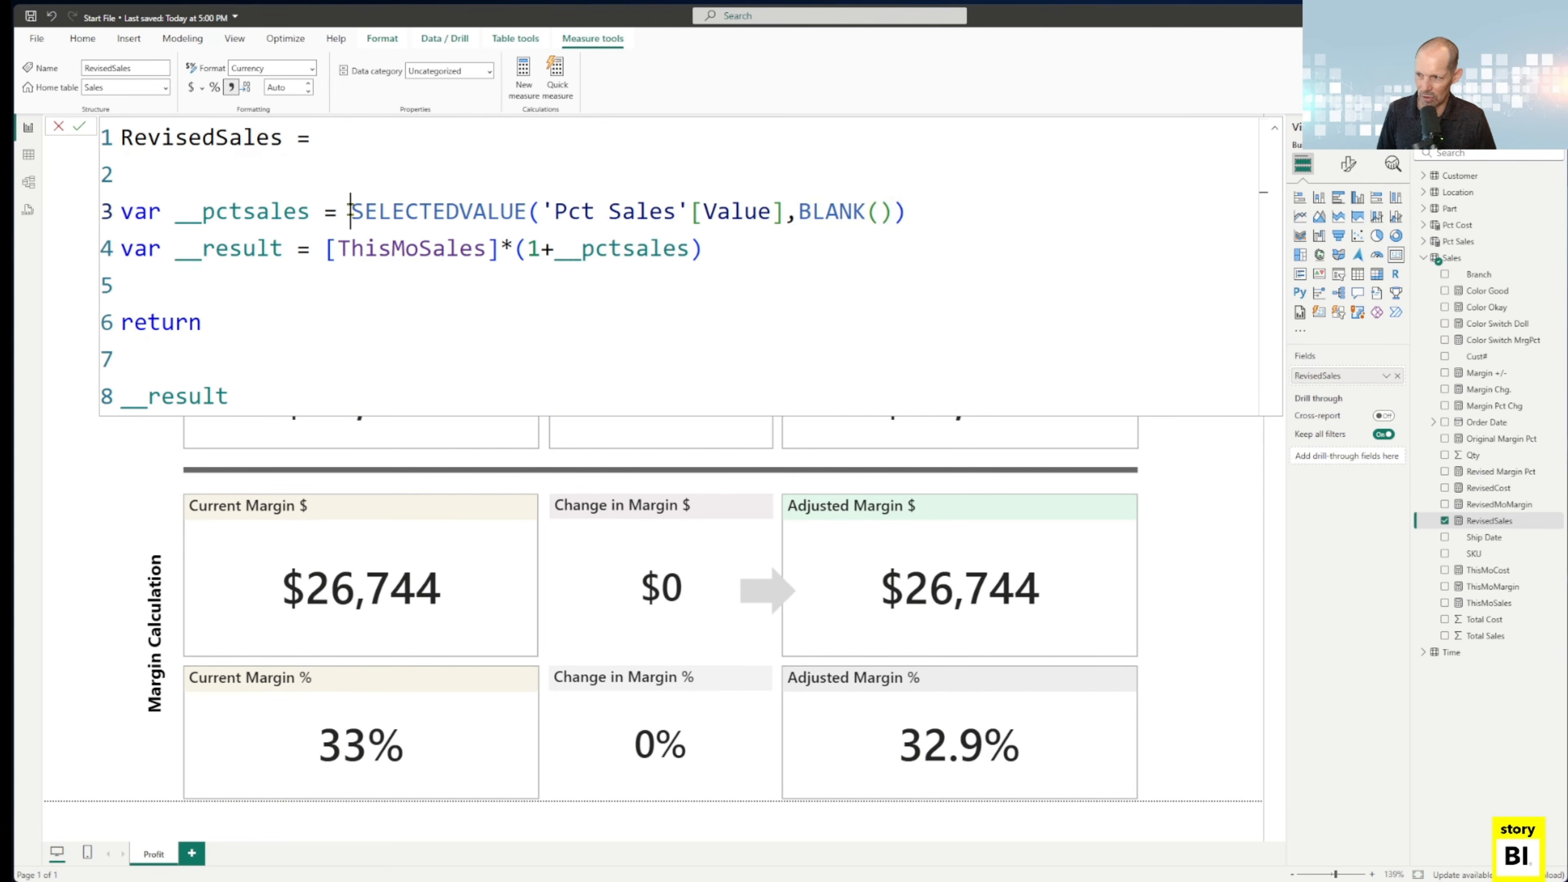
pyautogui.moveTo(350, 212); pyautogui.dragTo(529, 211)
pyautogui.click(799, 213)
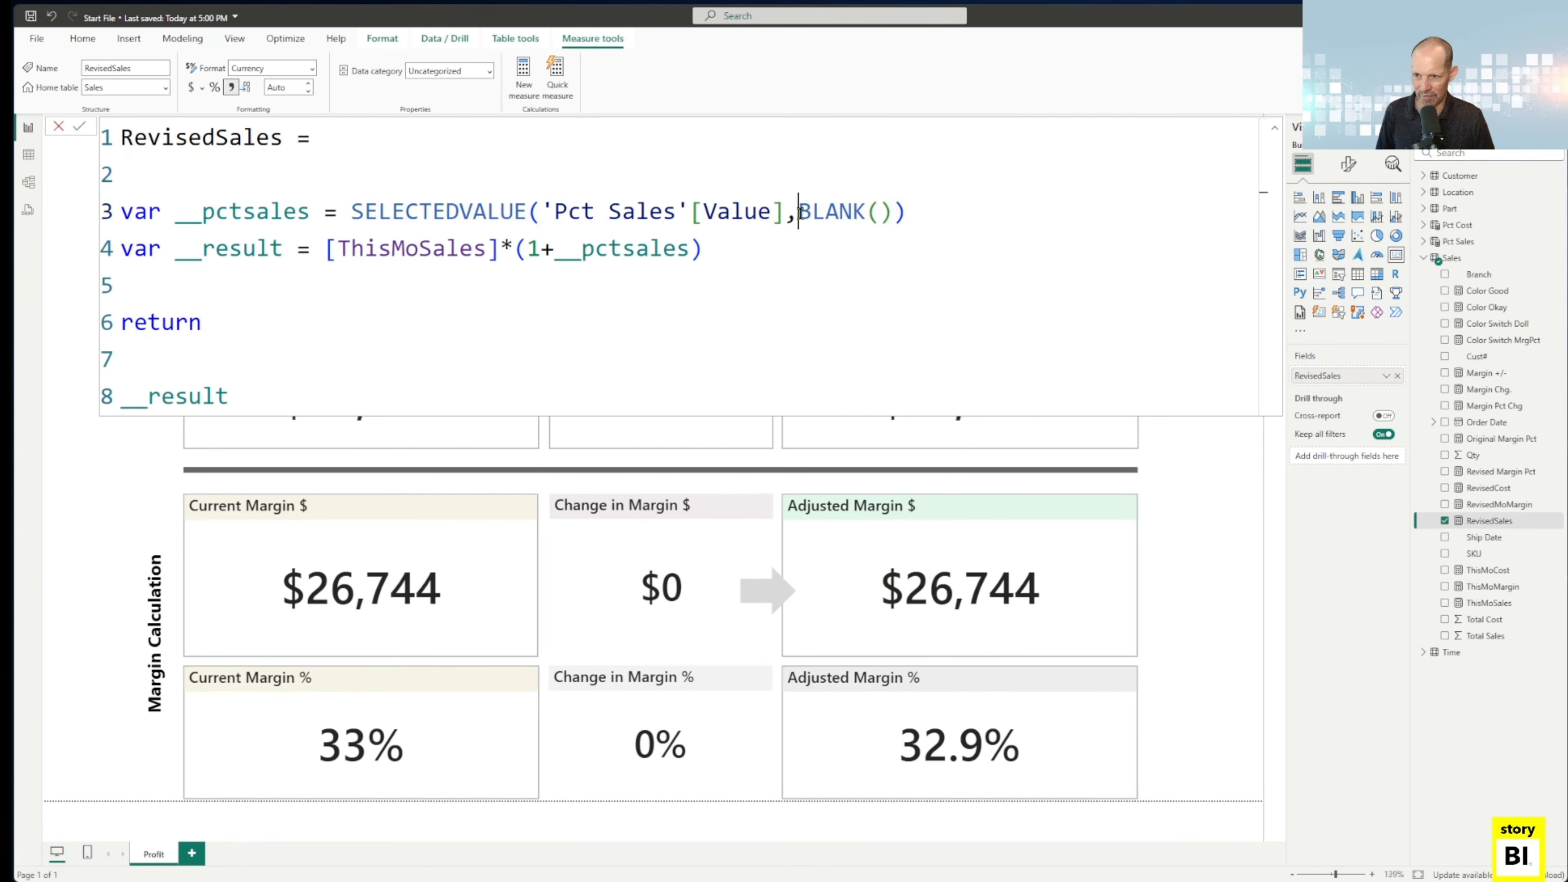
pyautogui.moveTo(799, 213); pyautogui.dragTo(1003, 208)
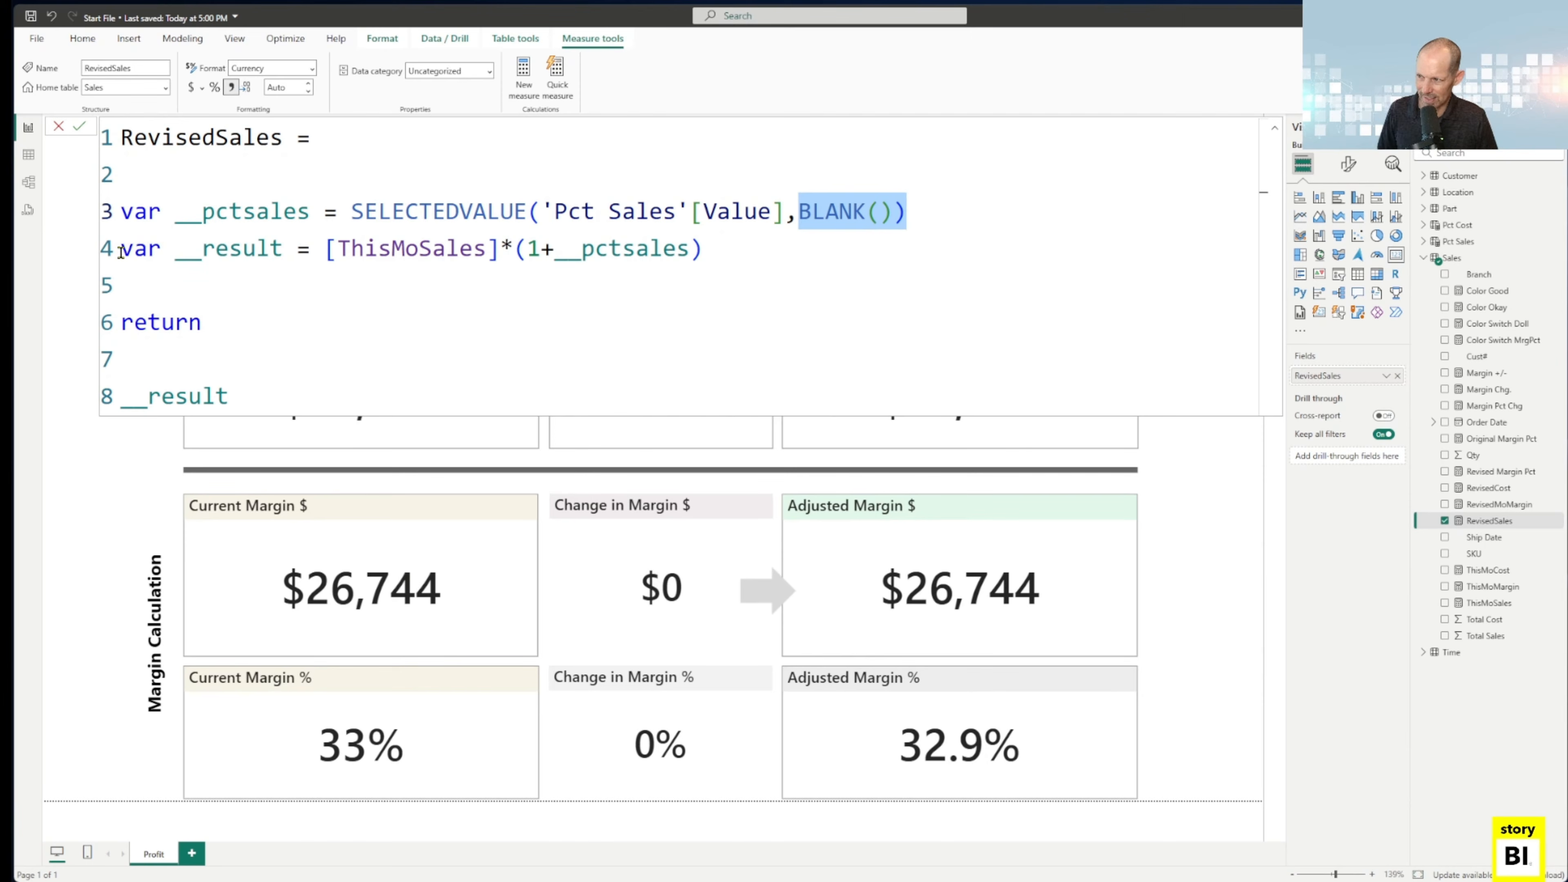
pyautogui.moveTo(121, 254); pyautogui.dragTo(712, 235)
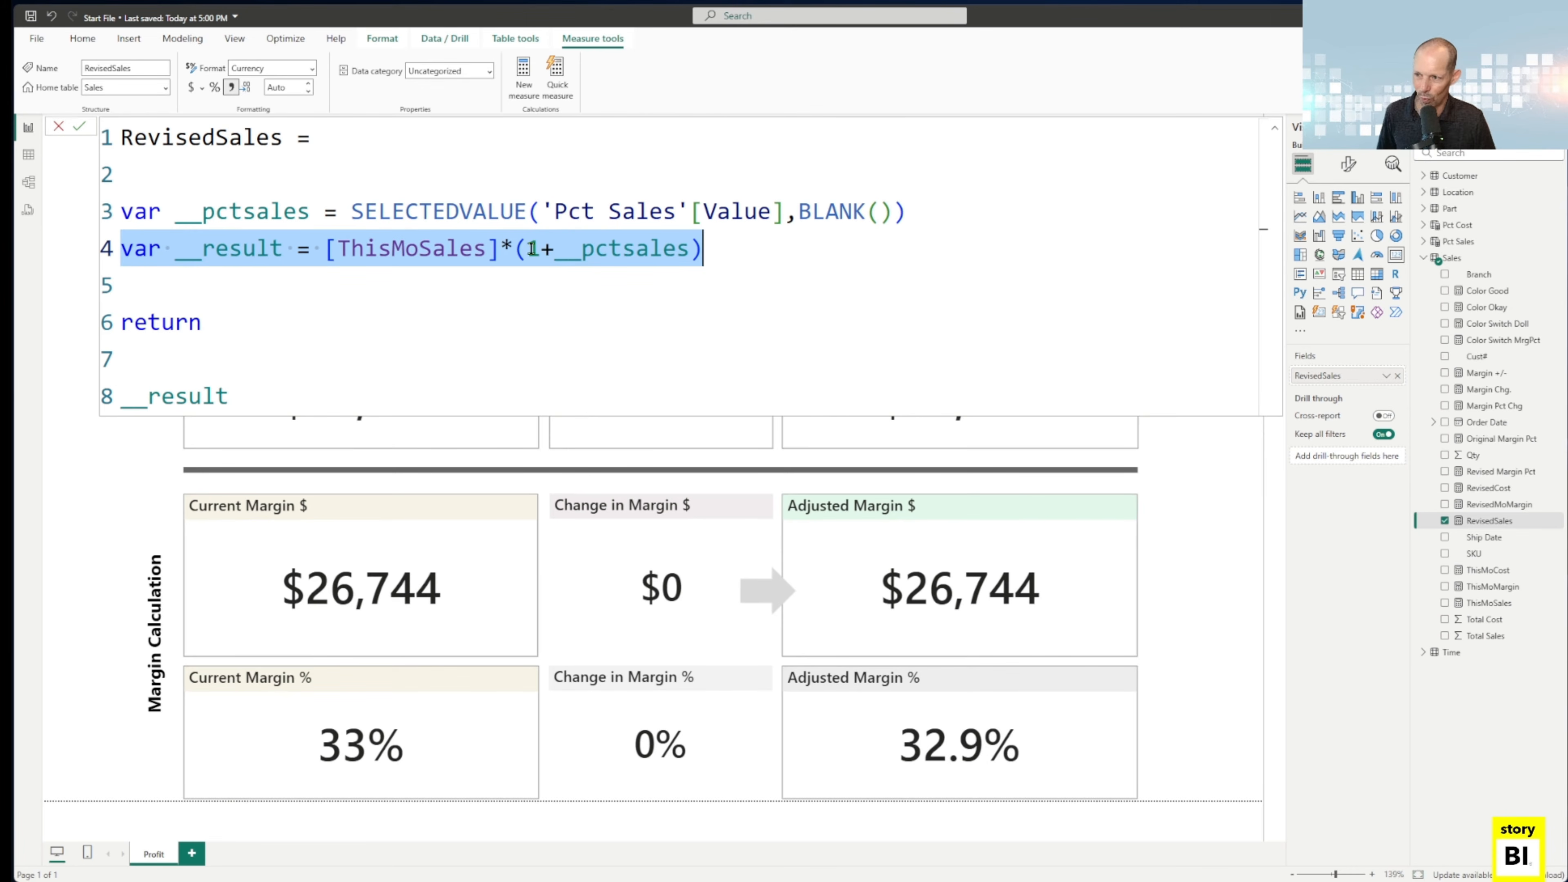
pyautogui.click(349, 211)
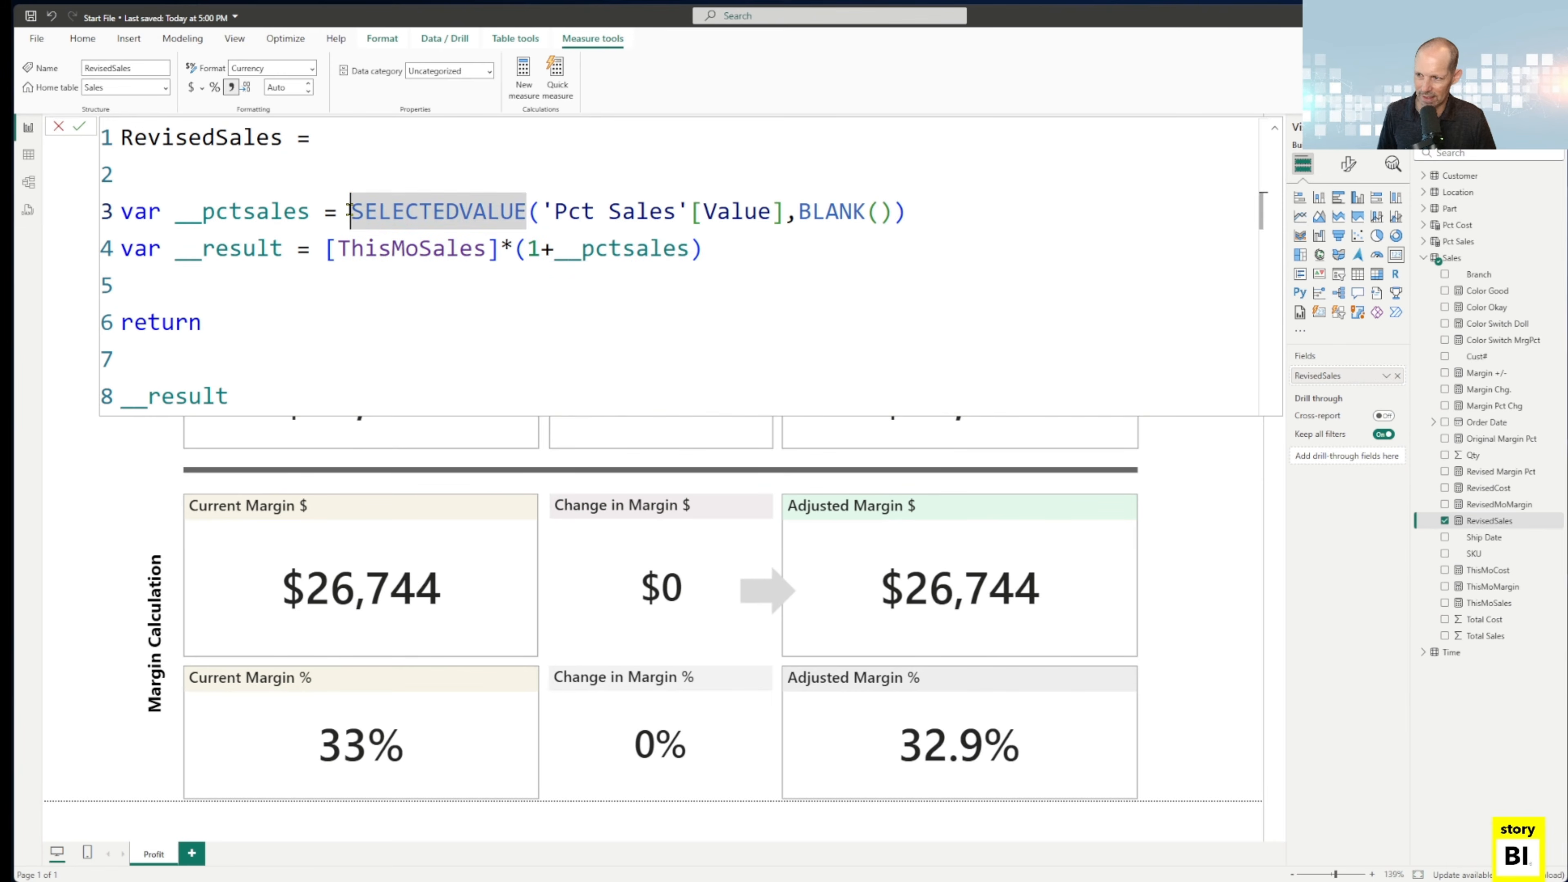
# Review how RevisedSales multiplies ThisMoSales by 1+__pctsales and returns __result, close the formula, and deselect the Adjusted Sales card.
pyautogui.moveTo(350, 210); pyautogui.dragTo(917, 207)
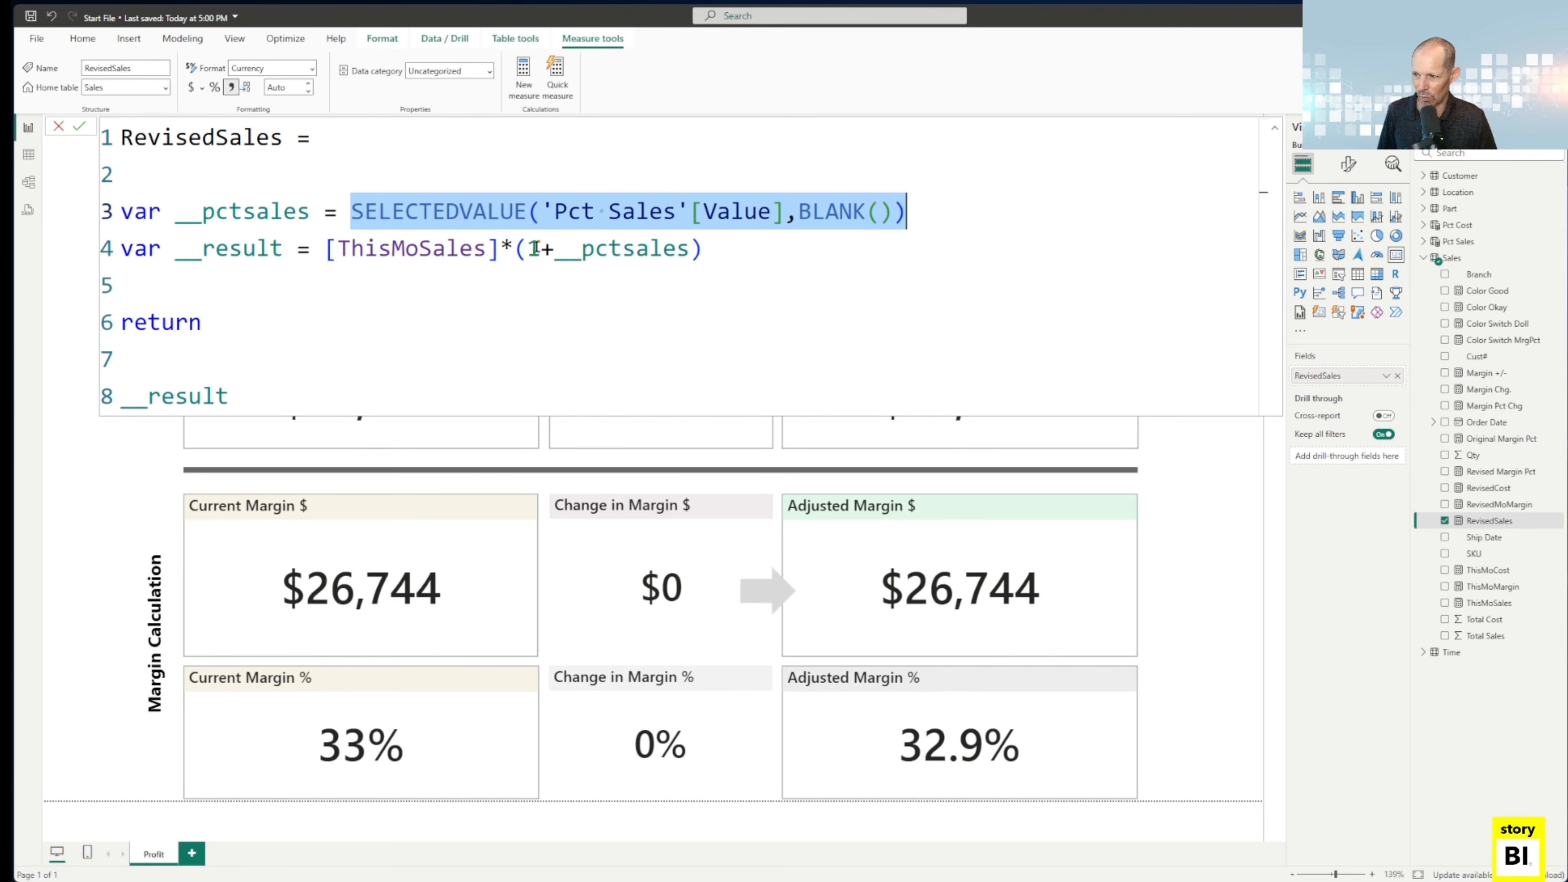
pyautogui.moveTo(527, 248); pyautogui.dragTo(689, 247)
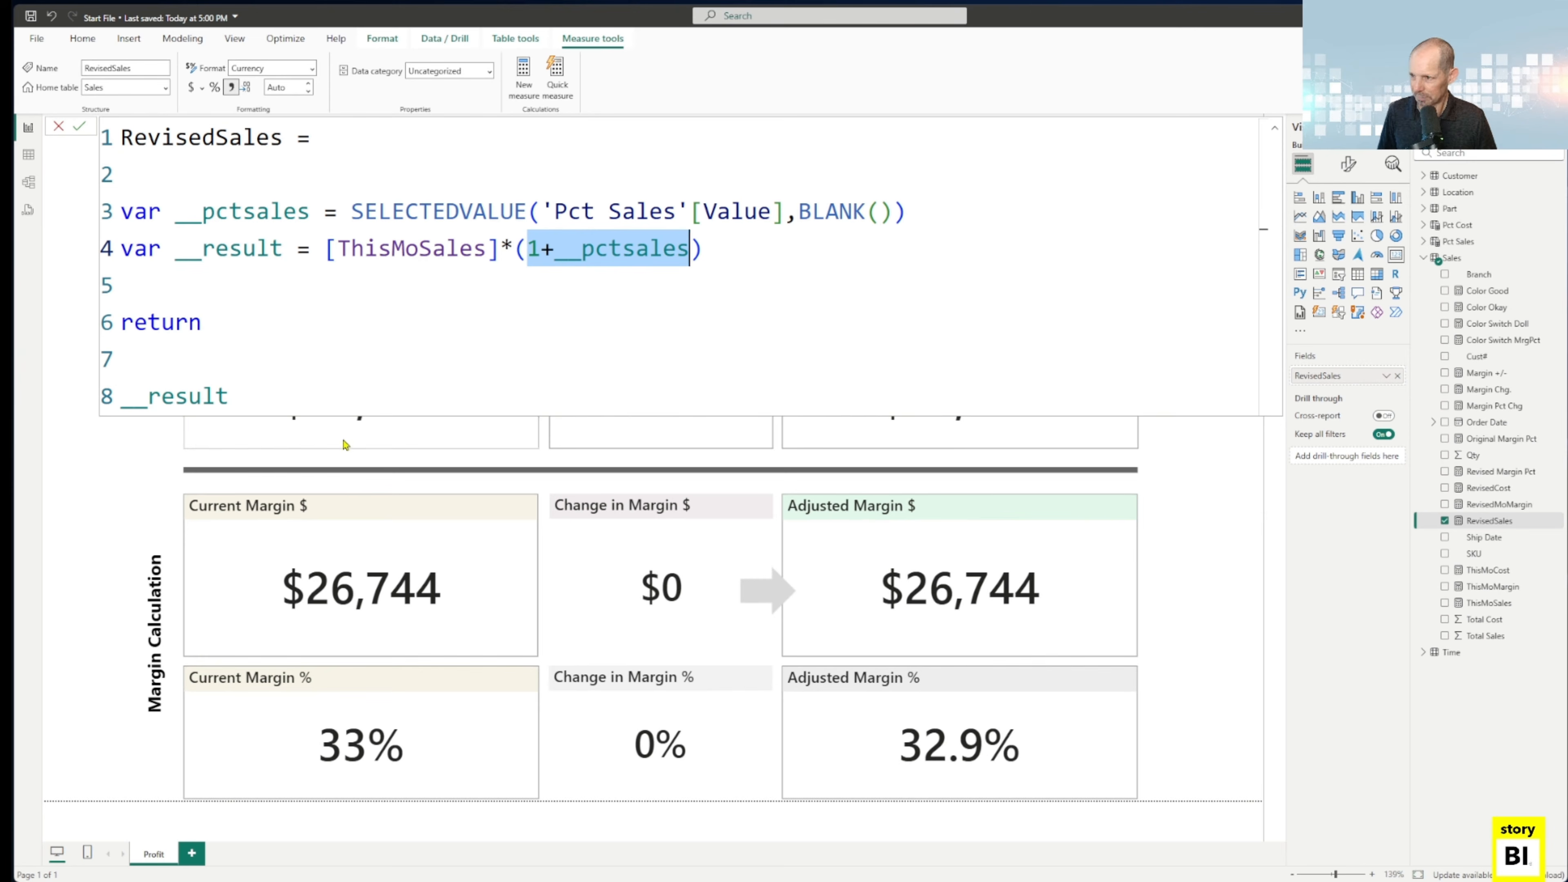
pyautogui.moveTo(338, 248); pyautogui.dragTo(484, 252)
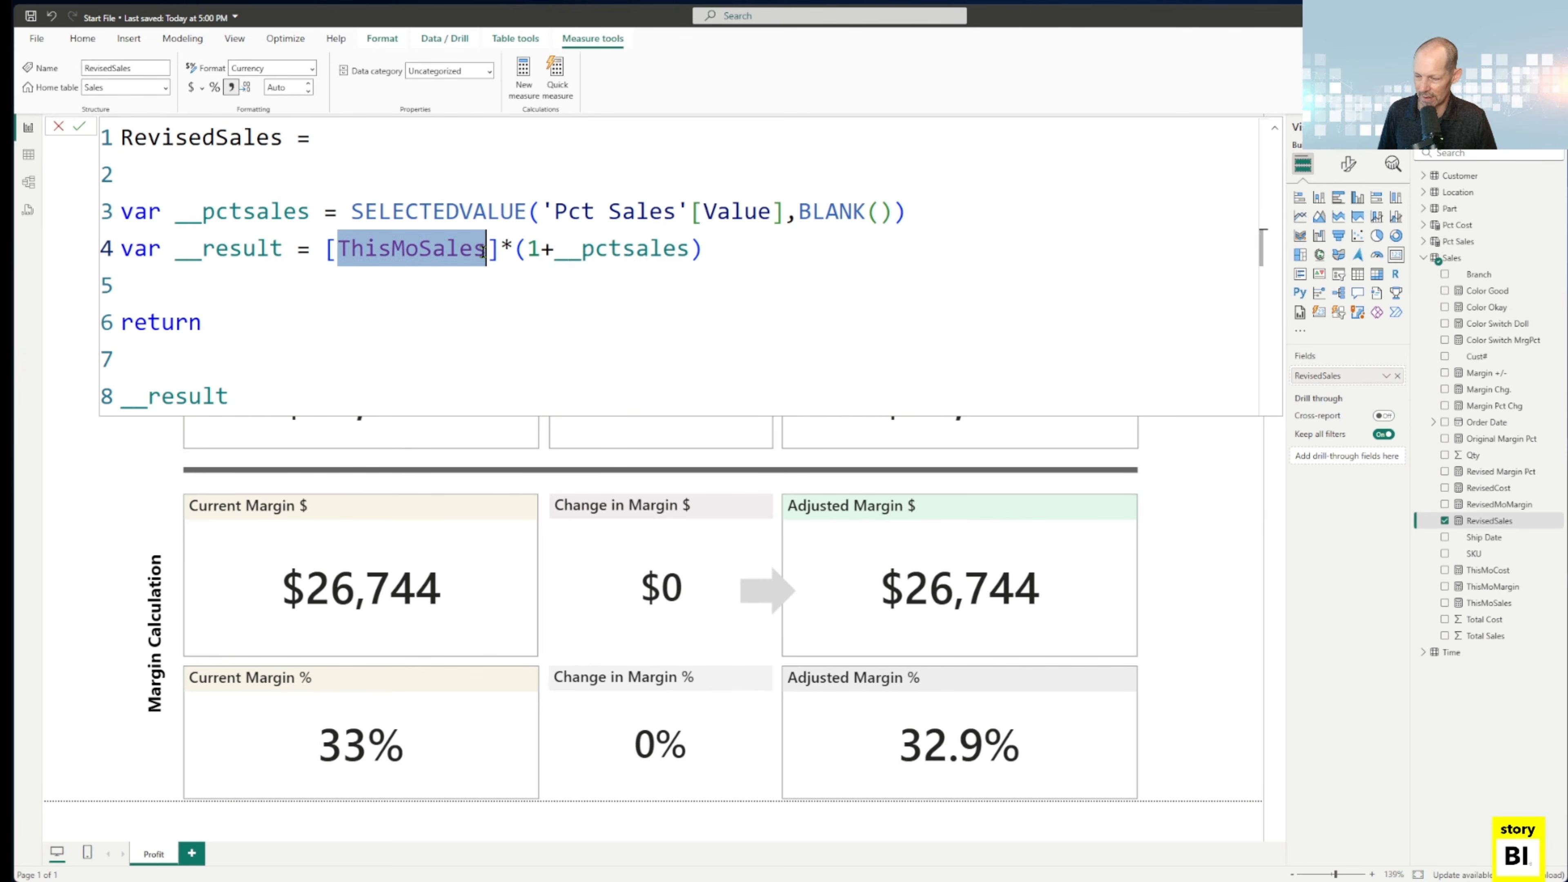
pyautogui.click(480, 304)
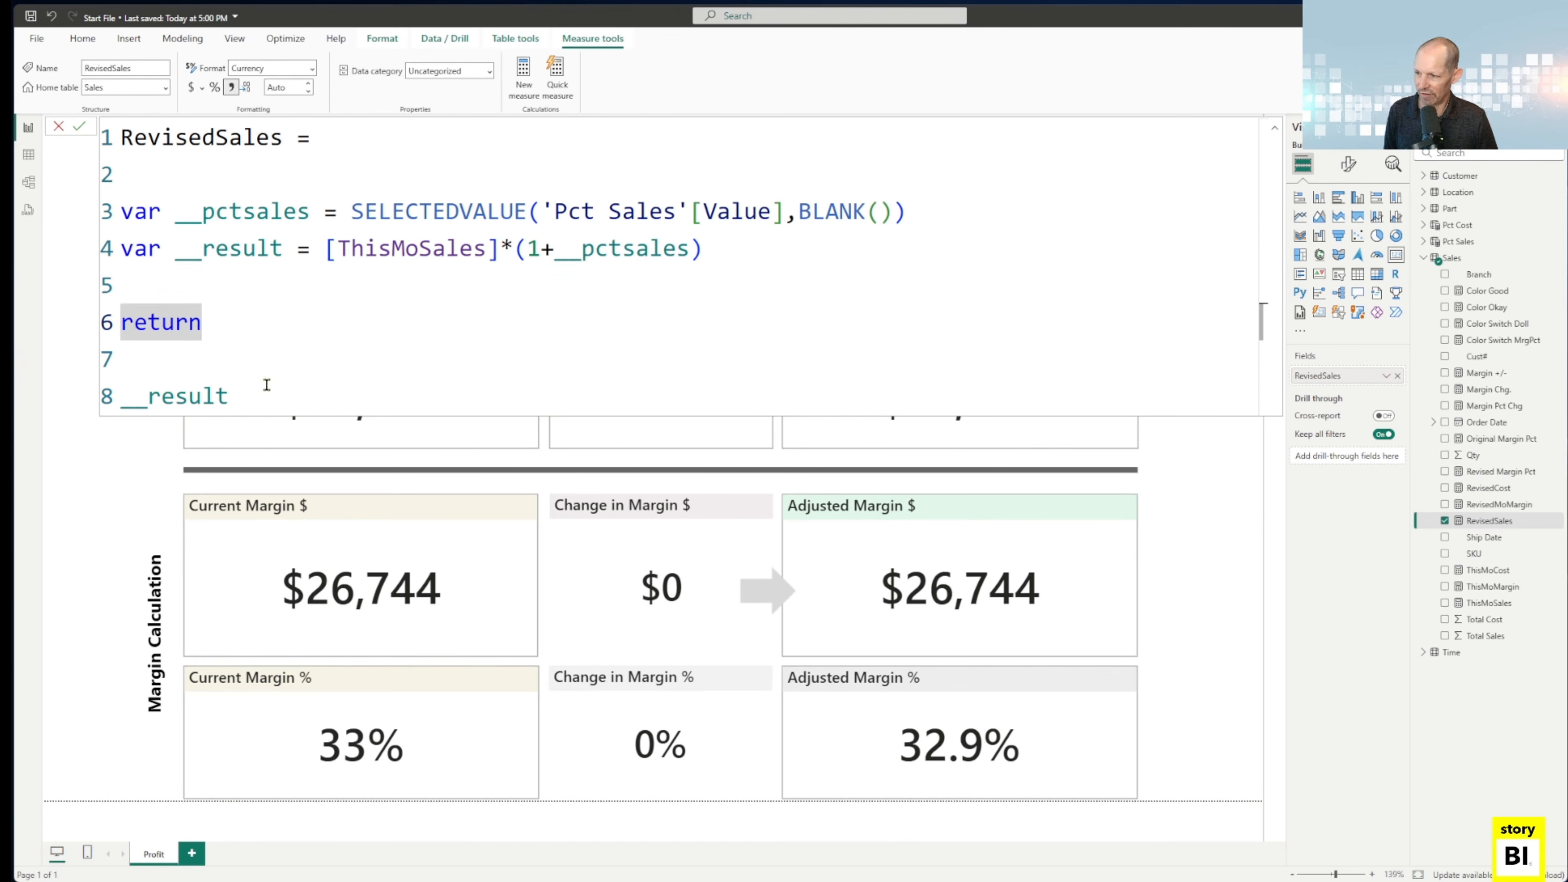
pyautogui.moveTo(247, 399); pyautogui.dragTo(122, 396)
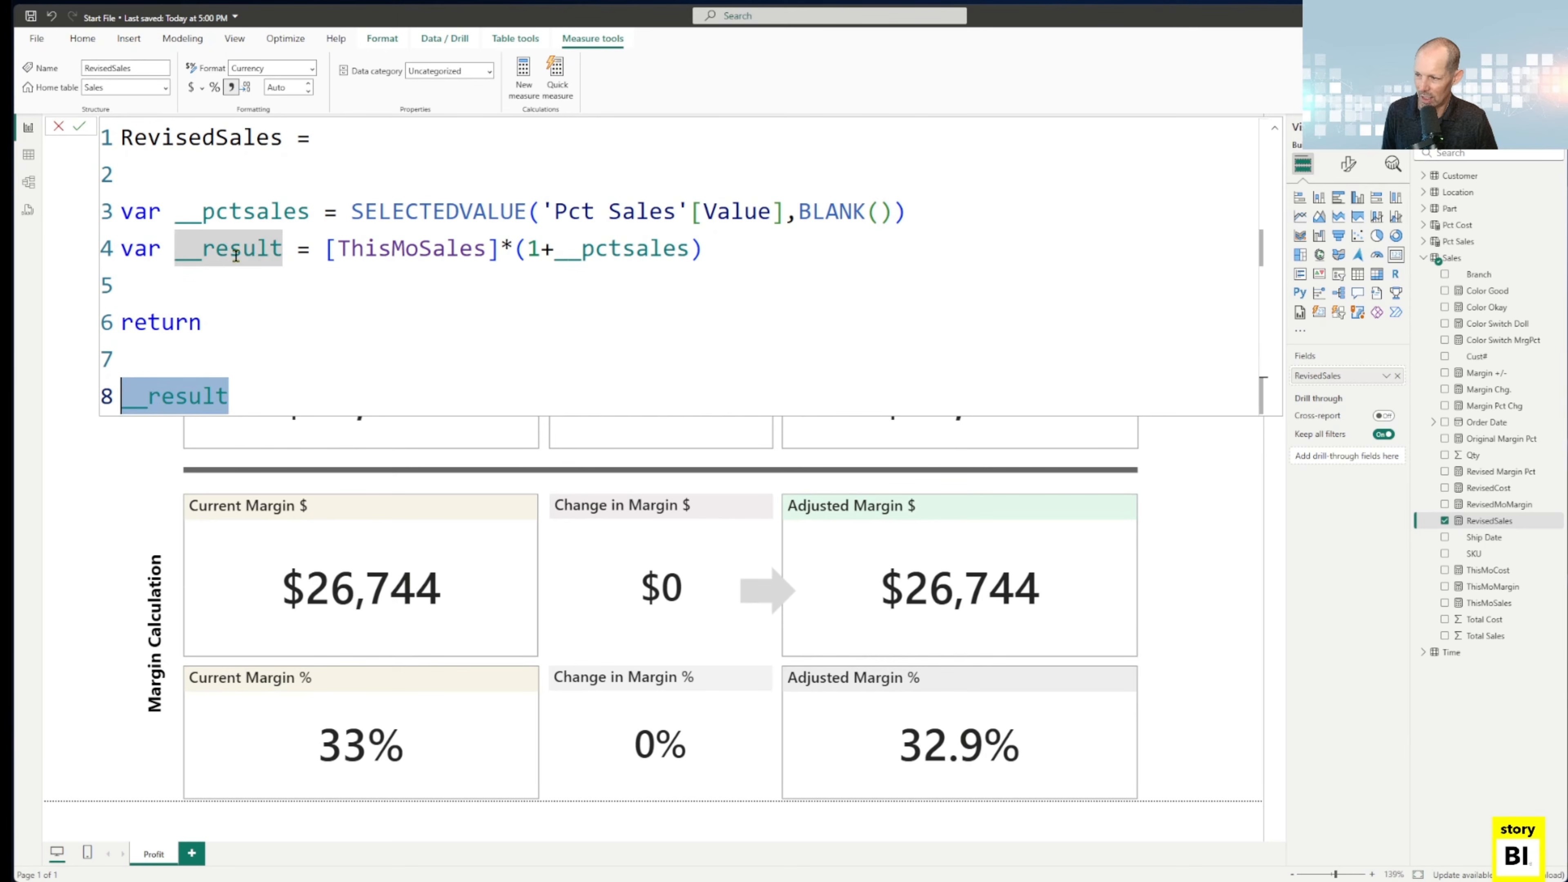
pyautogui.click(249, 301)
pyautogui.press('Escape')
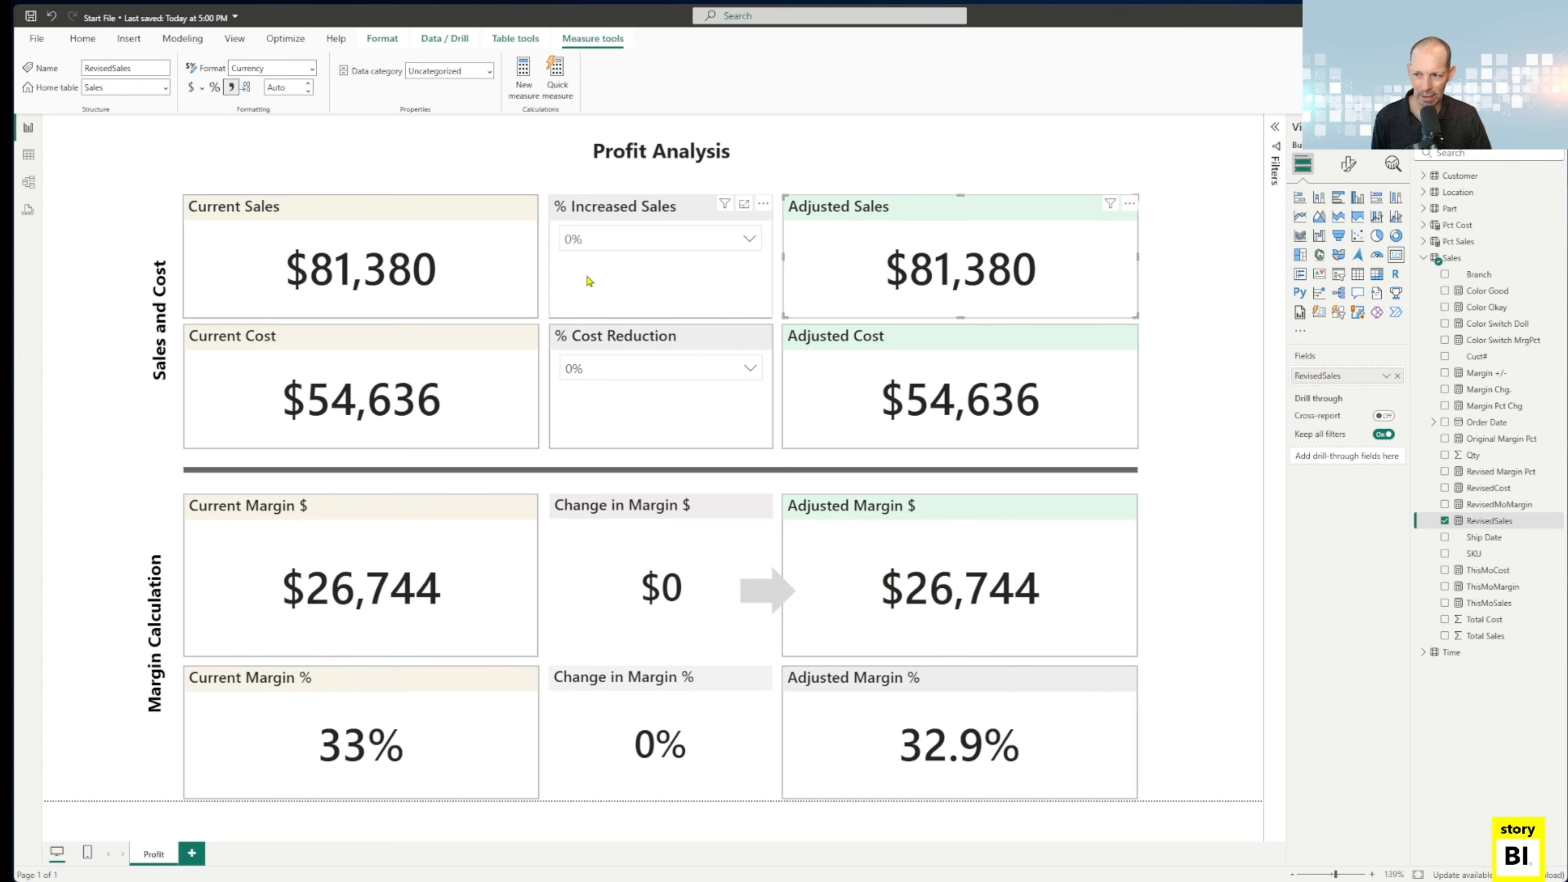
pyautogui.click(629, 178)
pyautogui.click(524, 180)
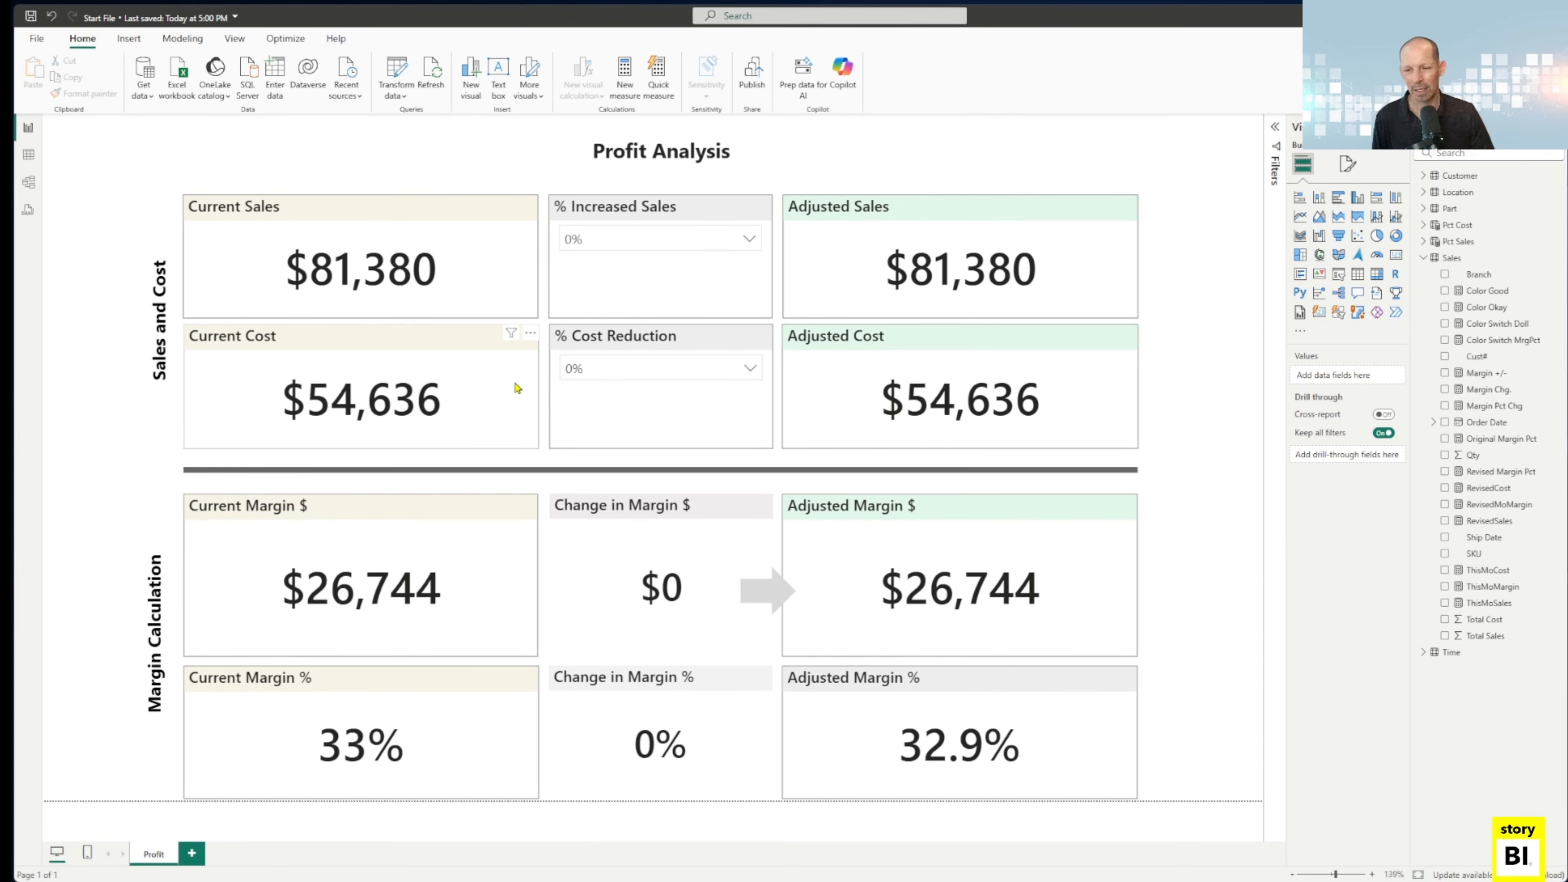
# Set the % Increased Sales slicer to 10%.
pyautogui.click(655, 241)
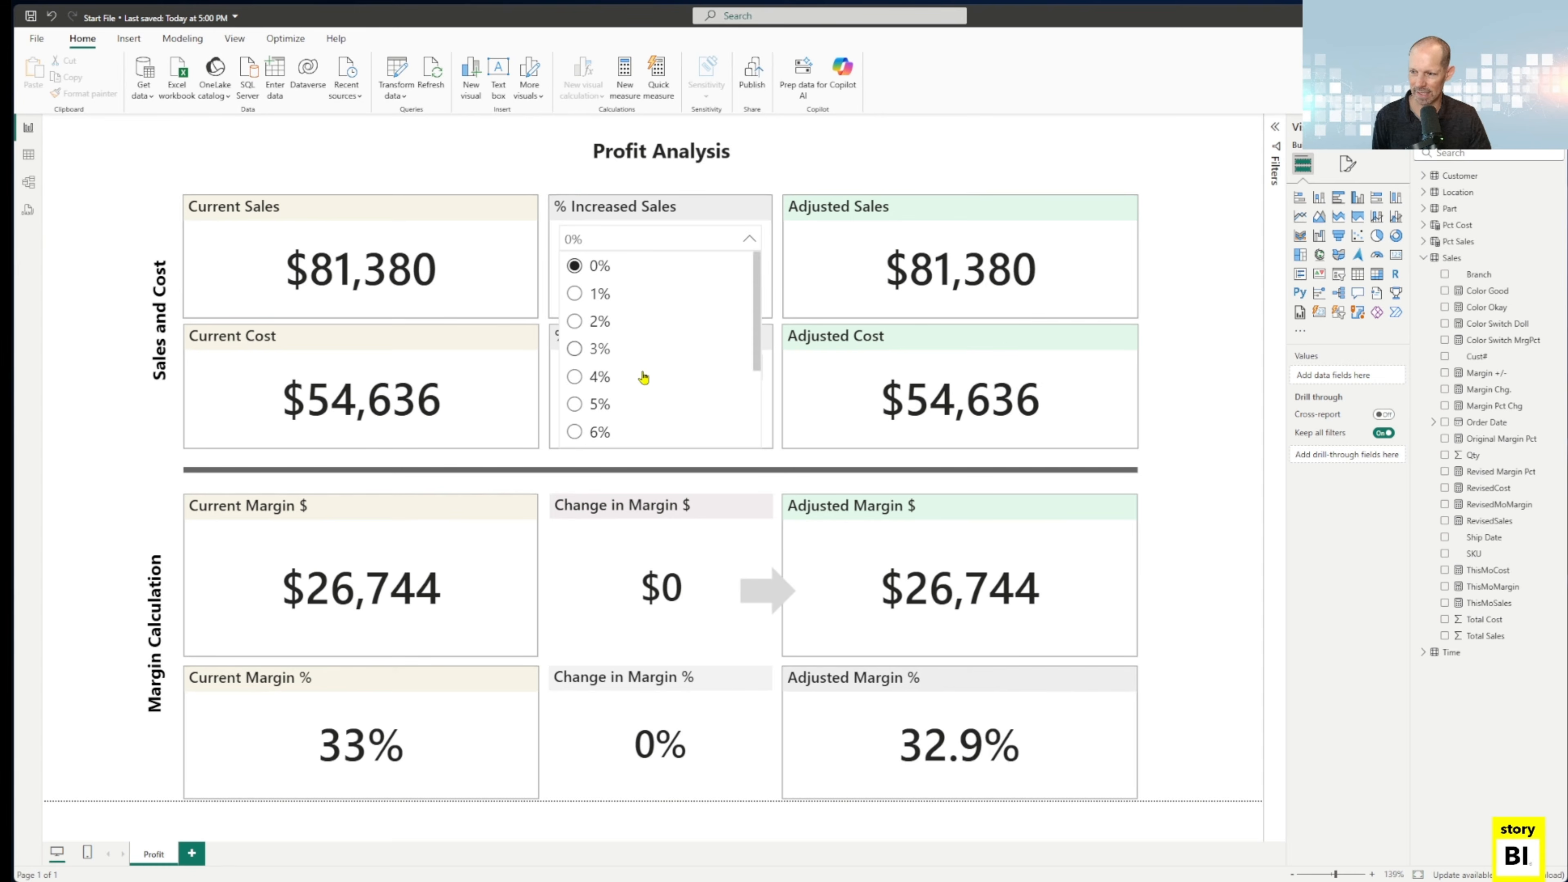
pyautogui.scroll(-2, 642, 377)
pyautogui.click(602, 435)
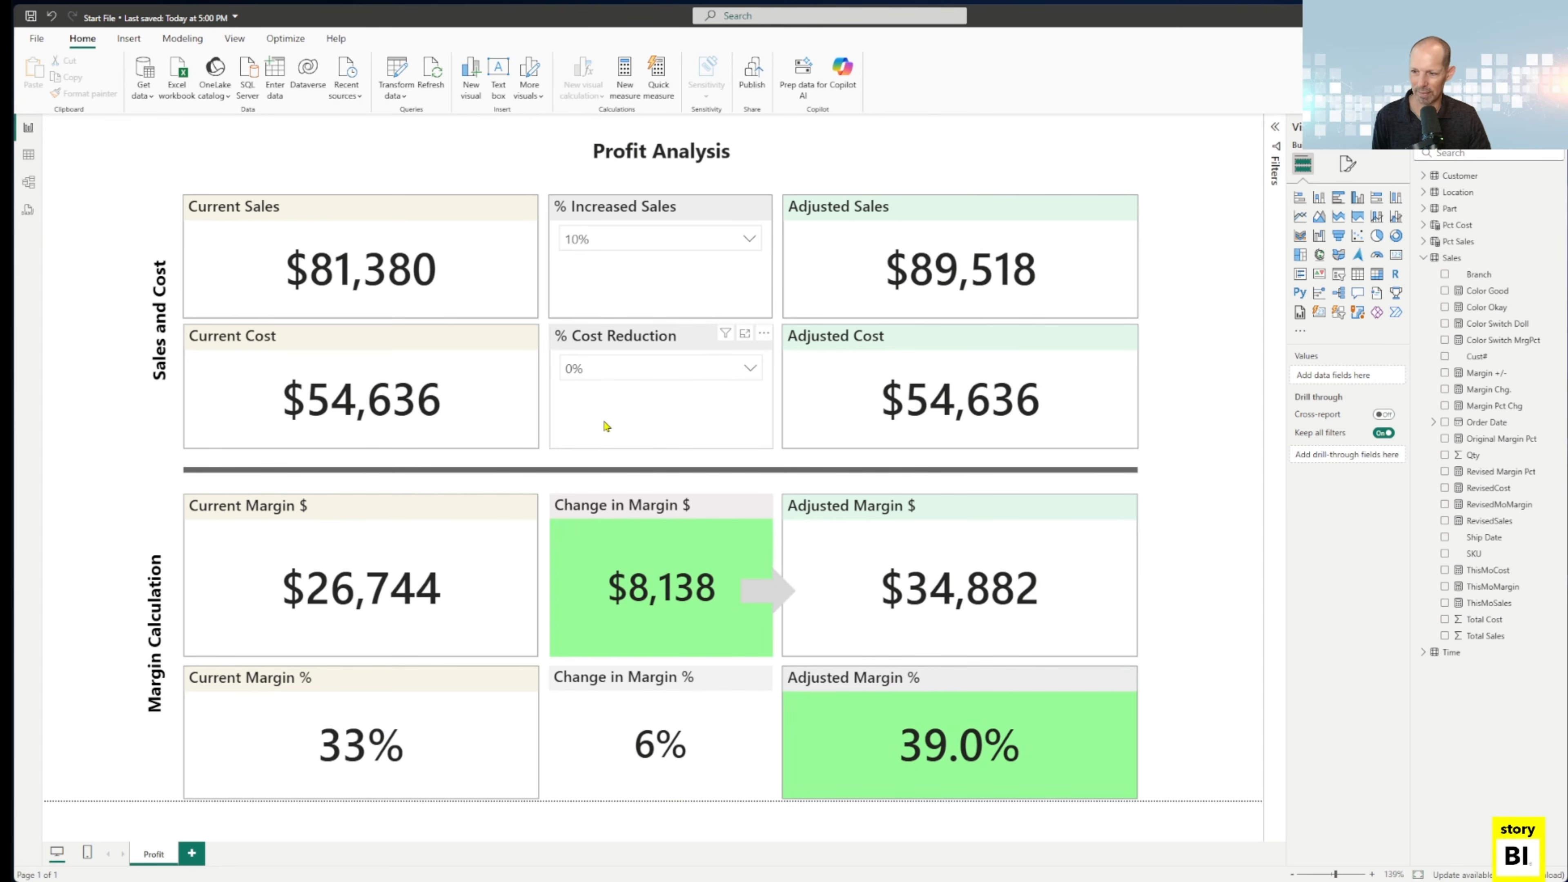